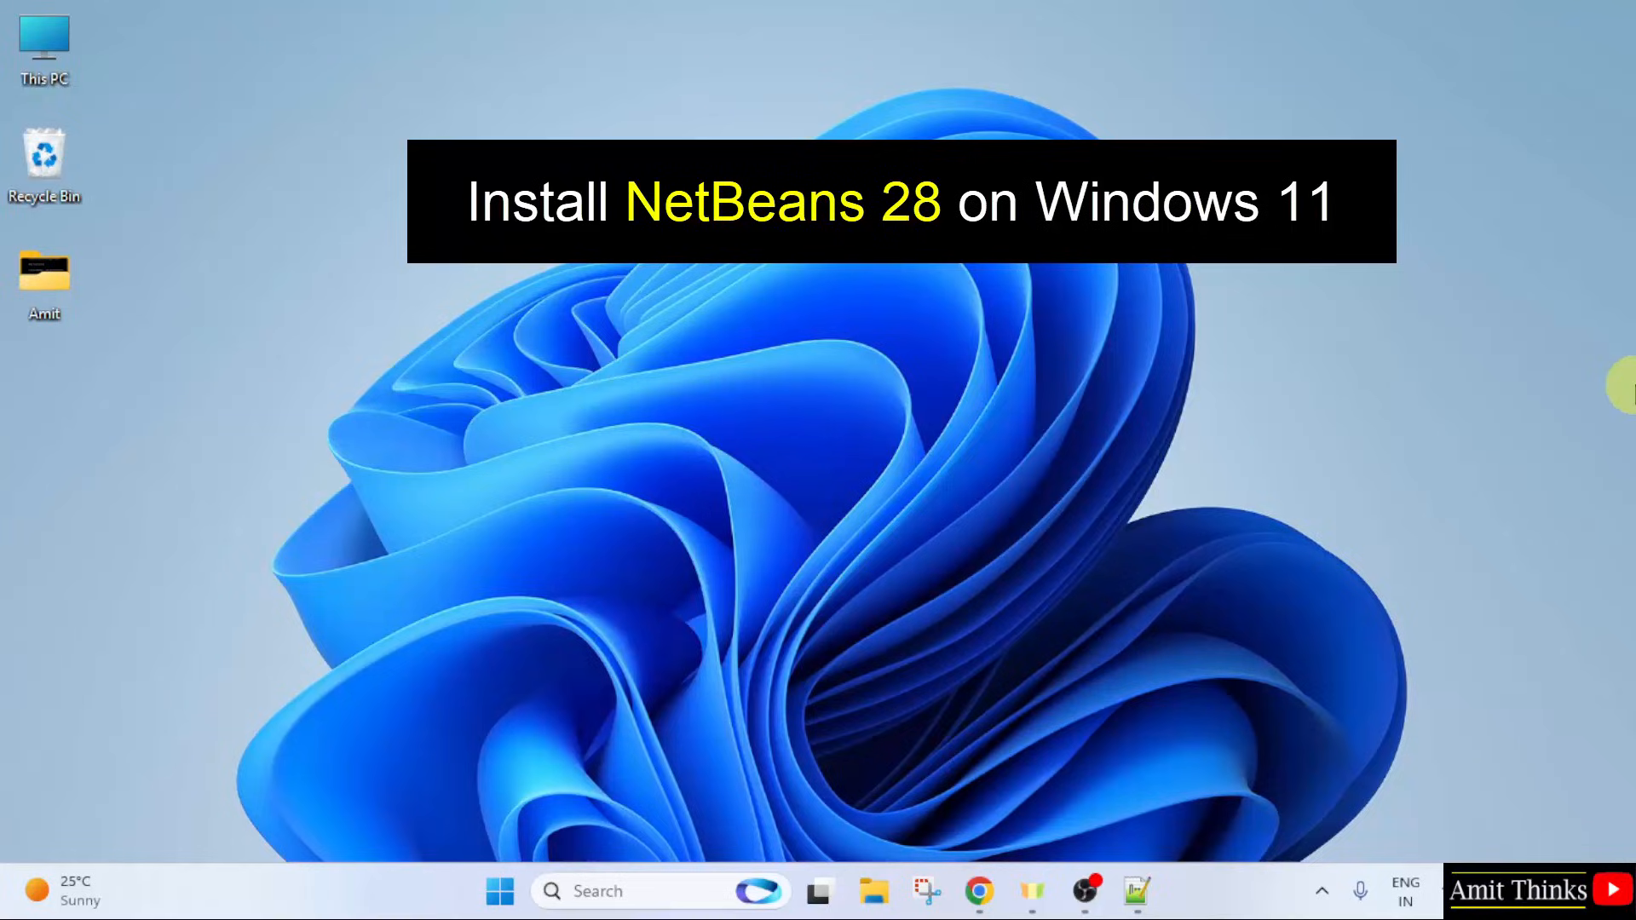
Step: Open Chrome, search Google for "oracle java" and open Oracle's Java Software page from the results
left_click(980, 892)
left_click(558, 523)
type("oracle")
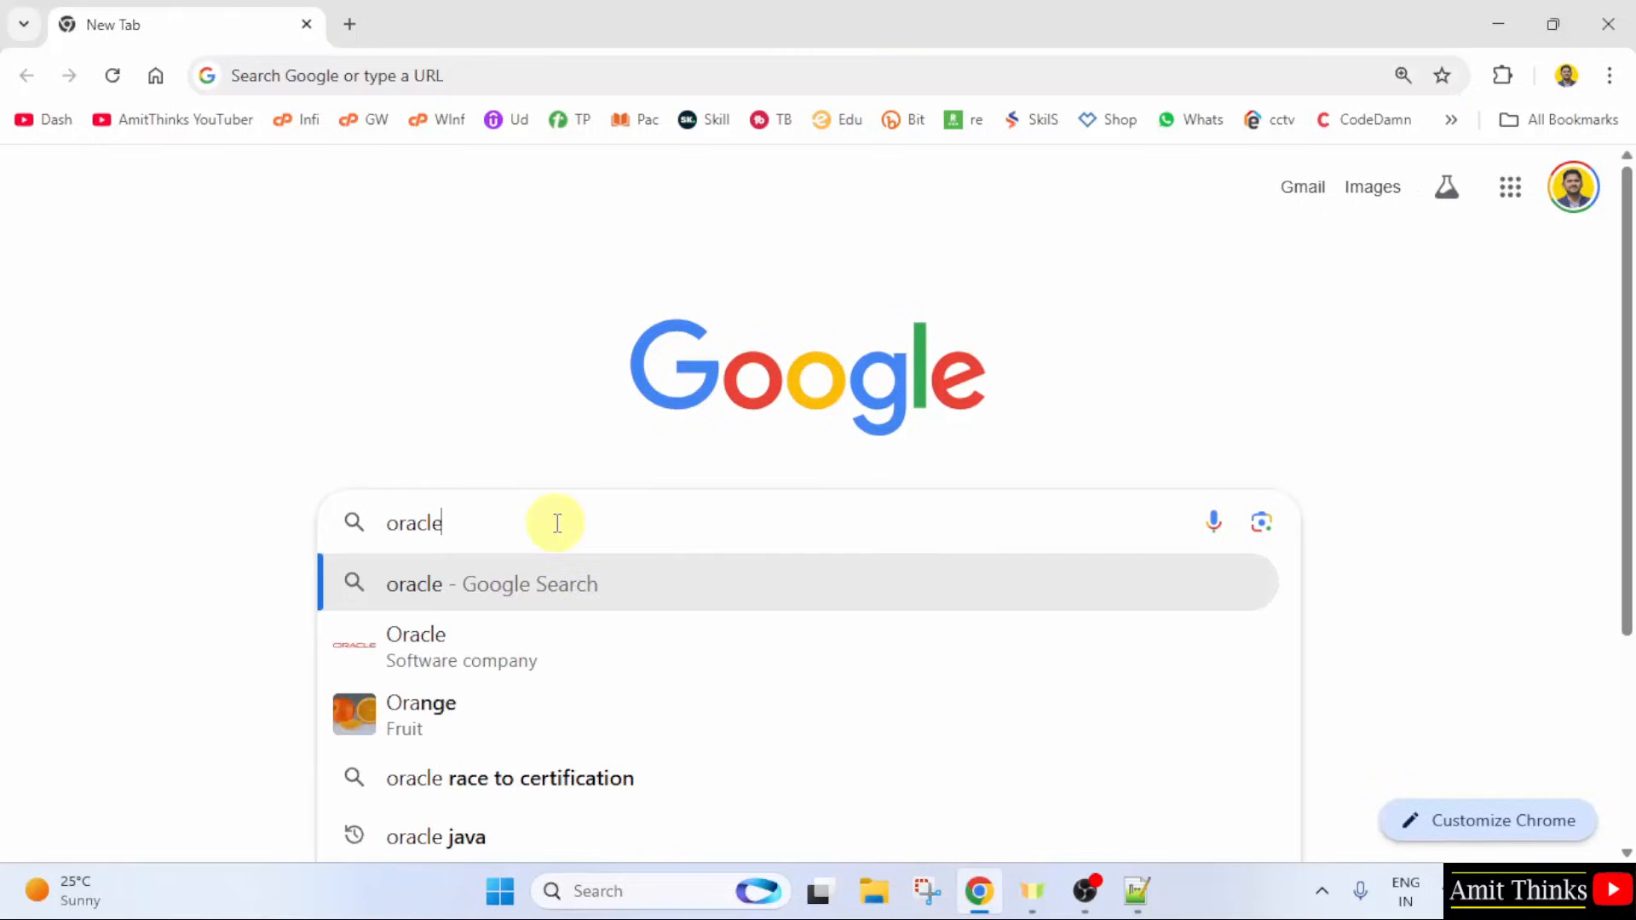
type(" java")
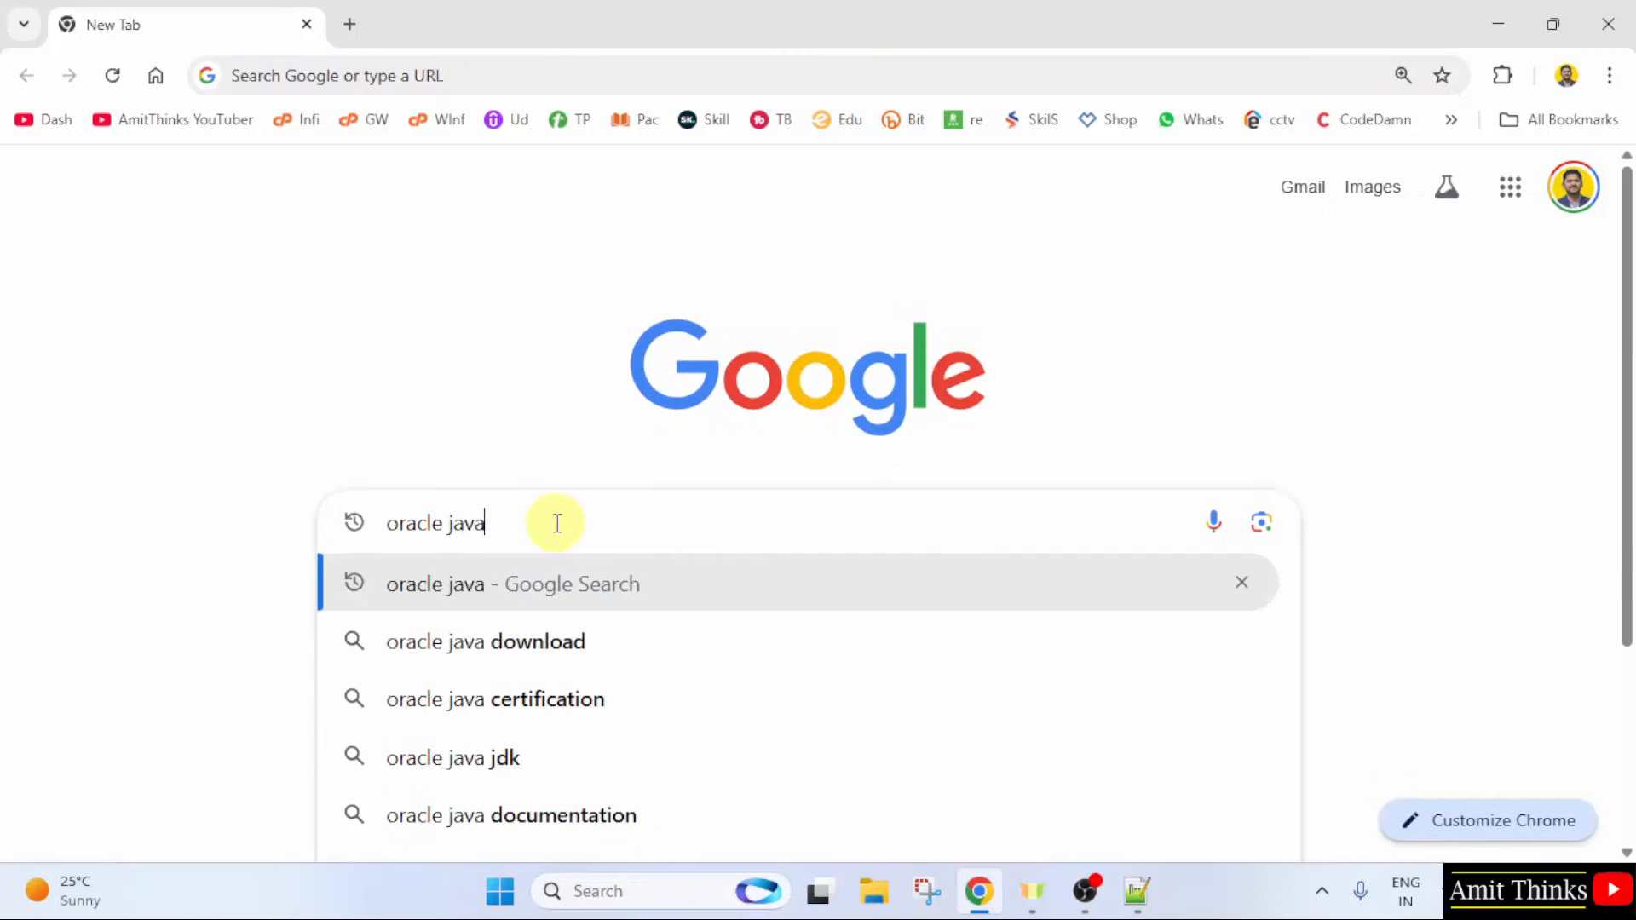
key("Return")
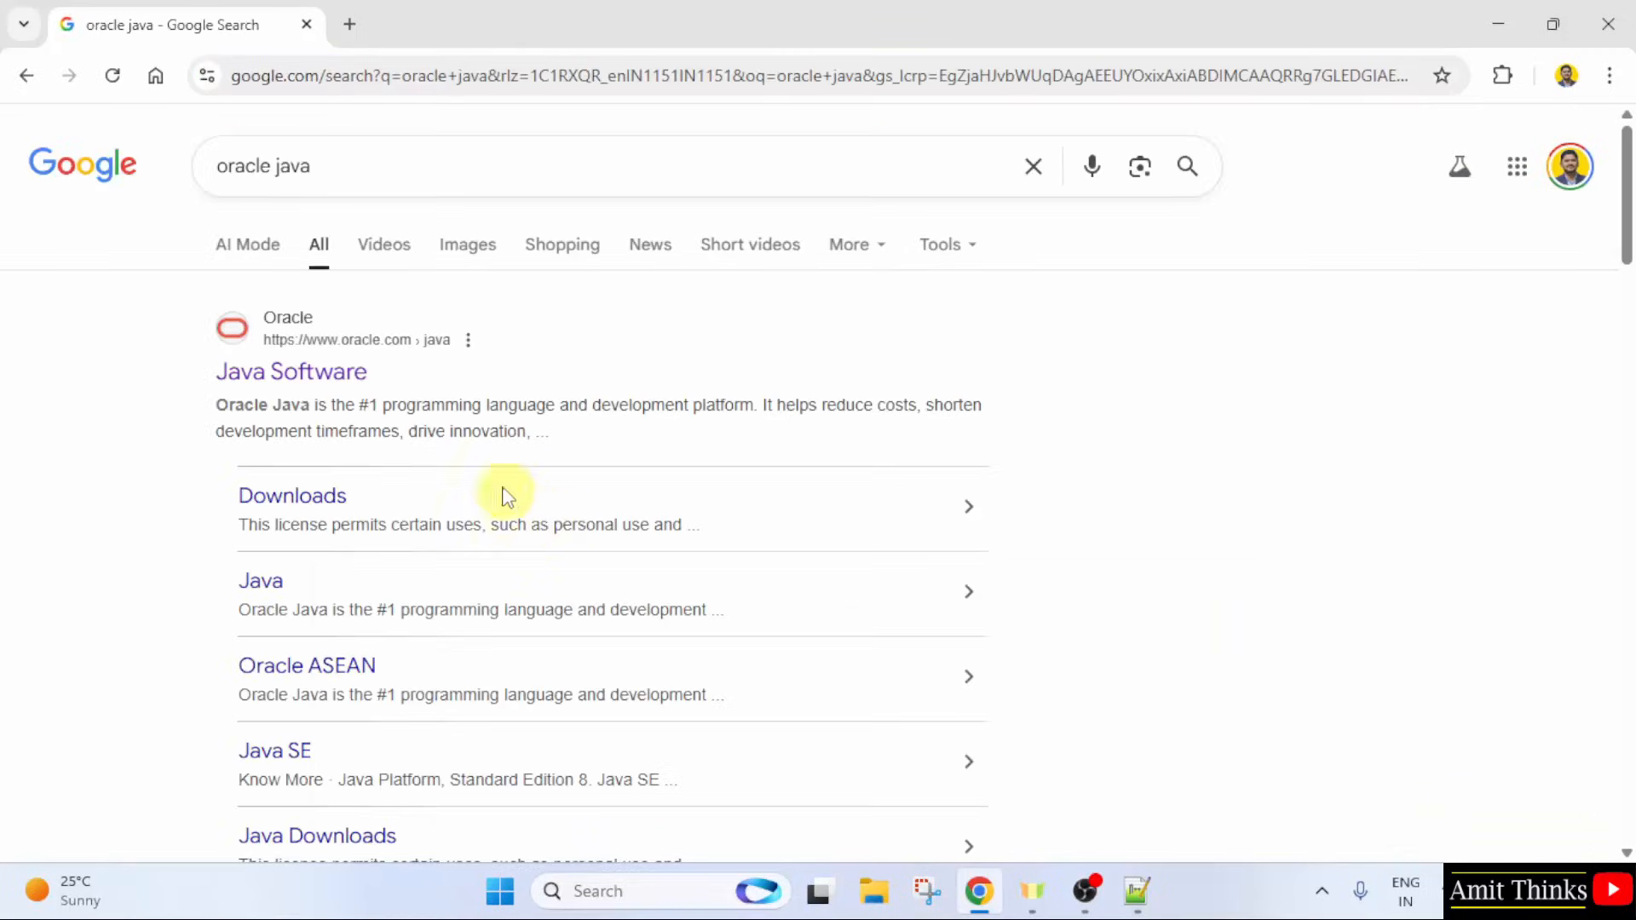
left_click(330, 375)
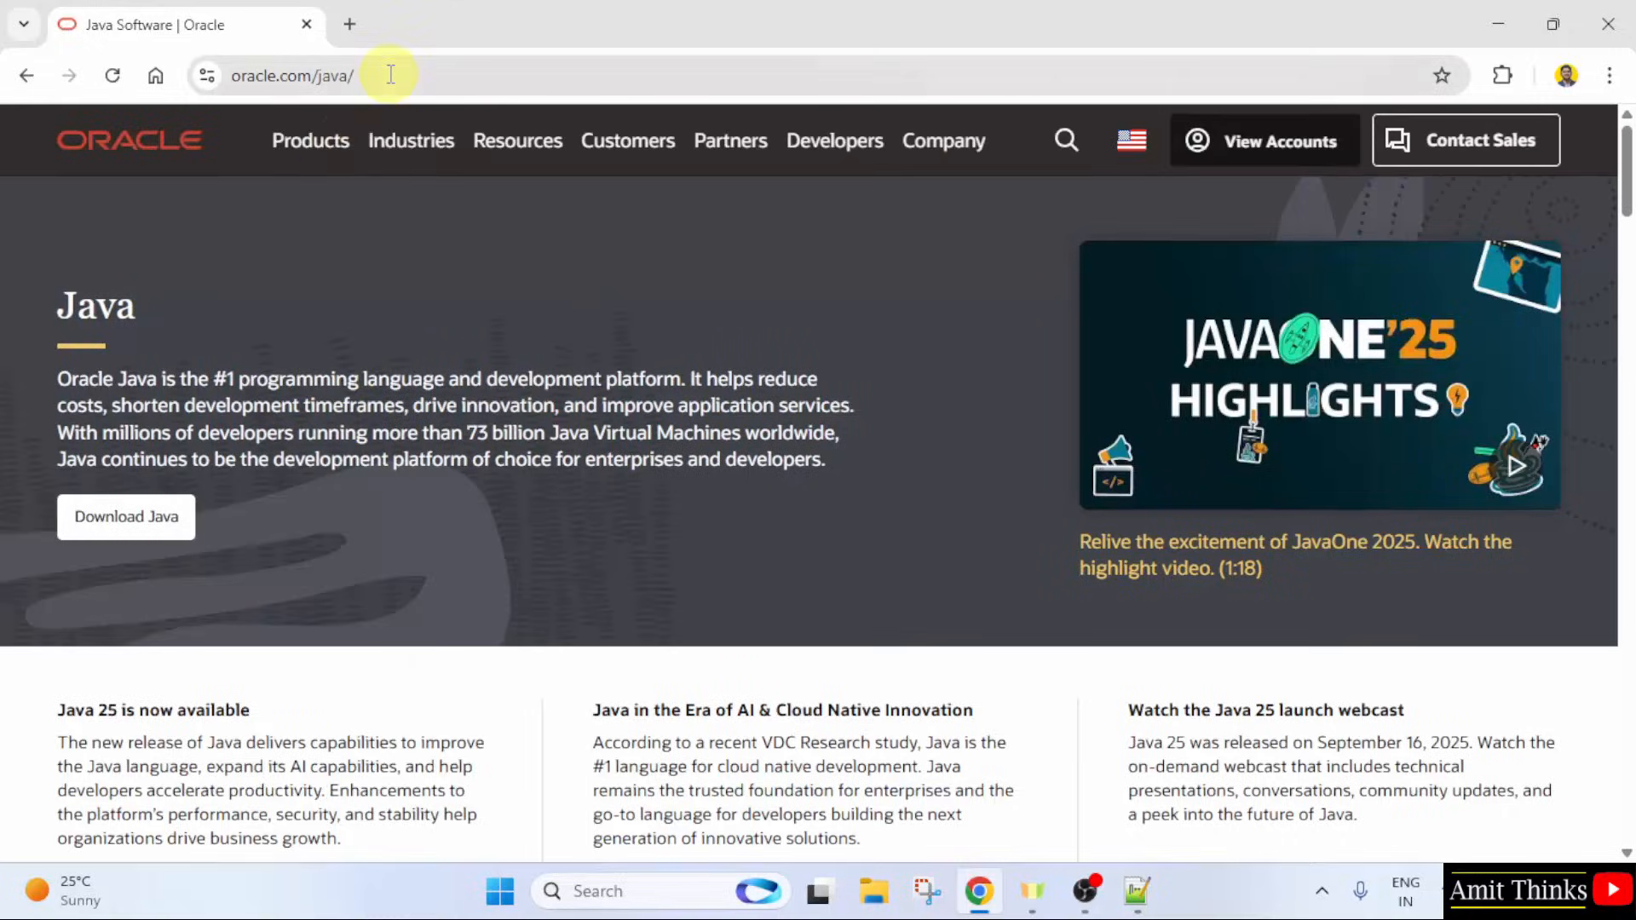
left_click(390, 75)
left_click(579, 288)
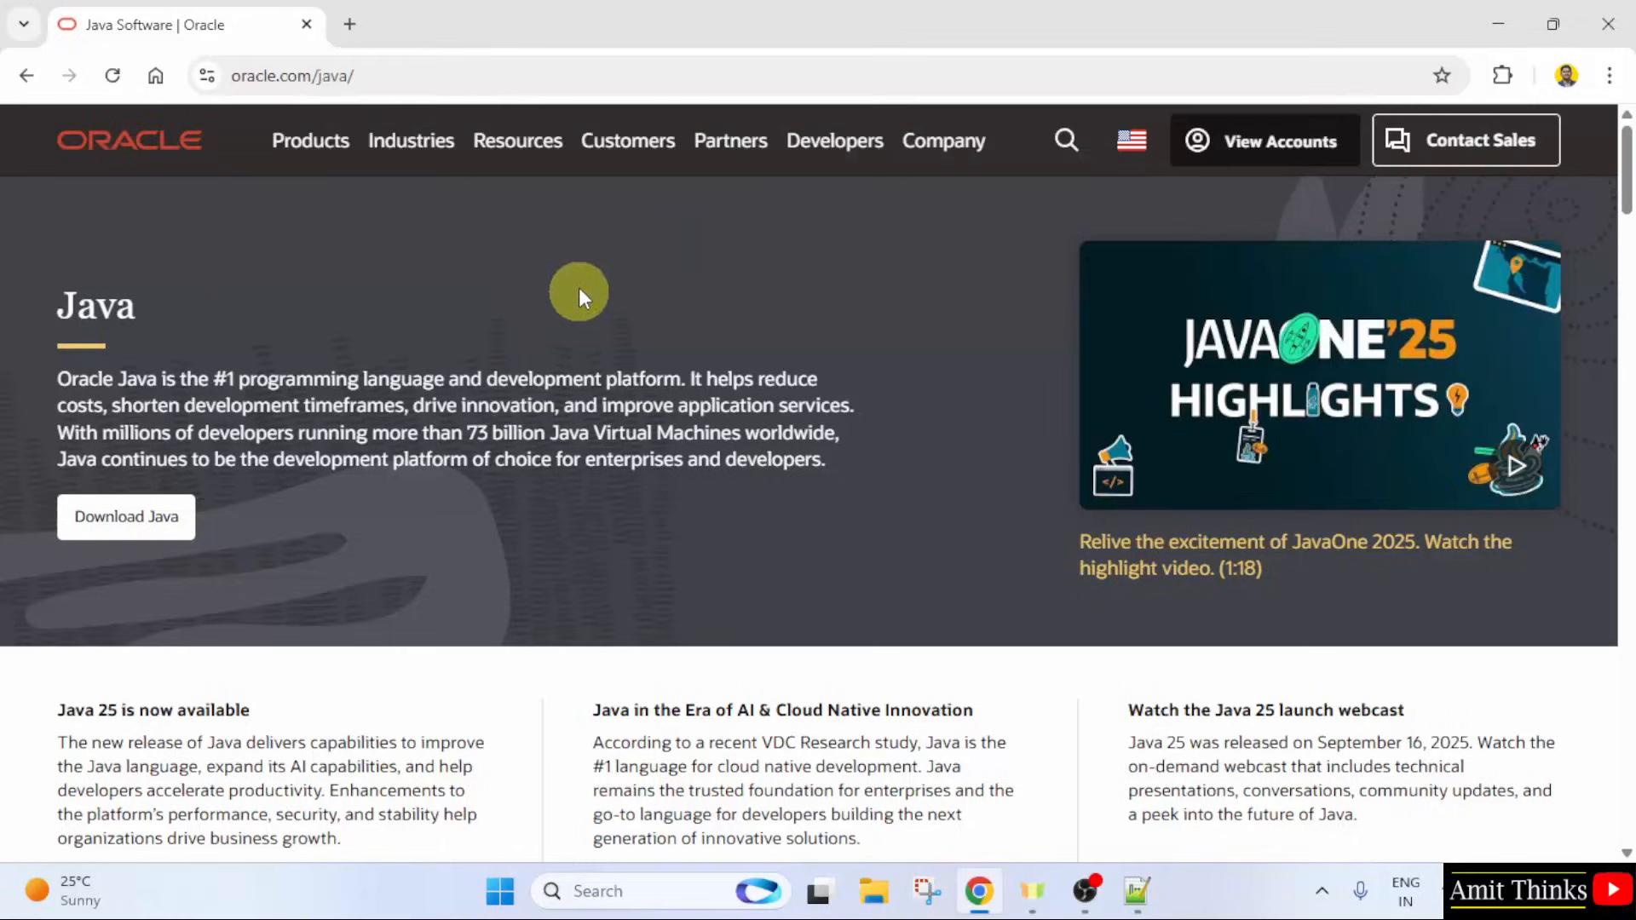
Step: Go to Oracle's Java Downloads page and display the Windows downloads for JDK 25
left_click(147, 530)
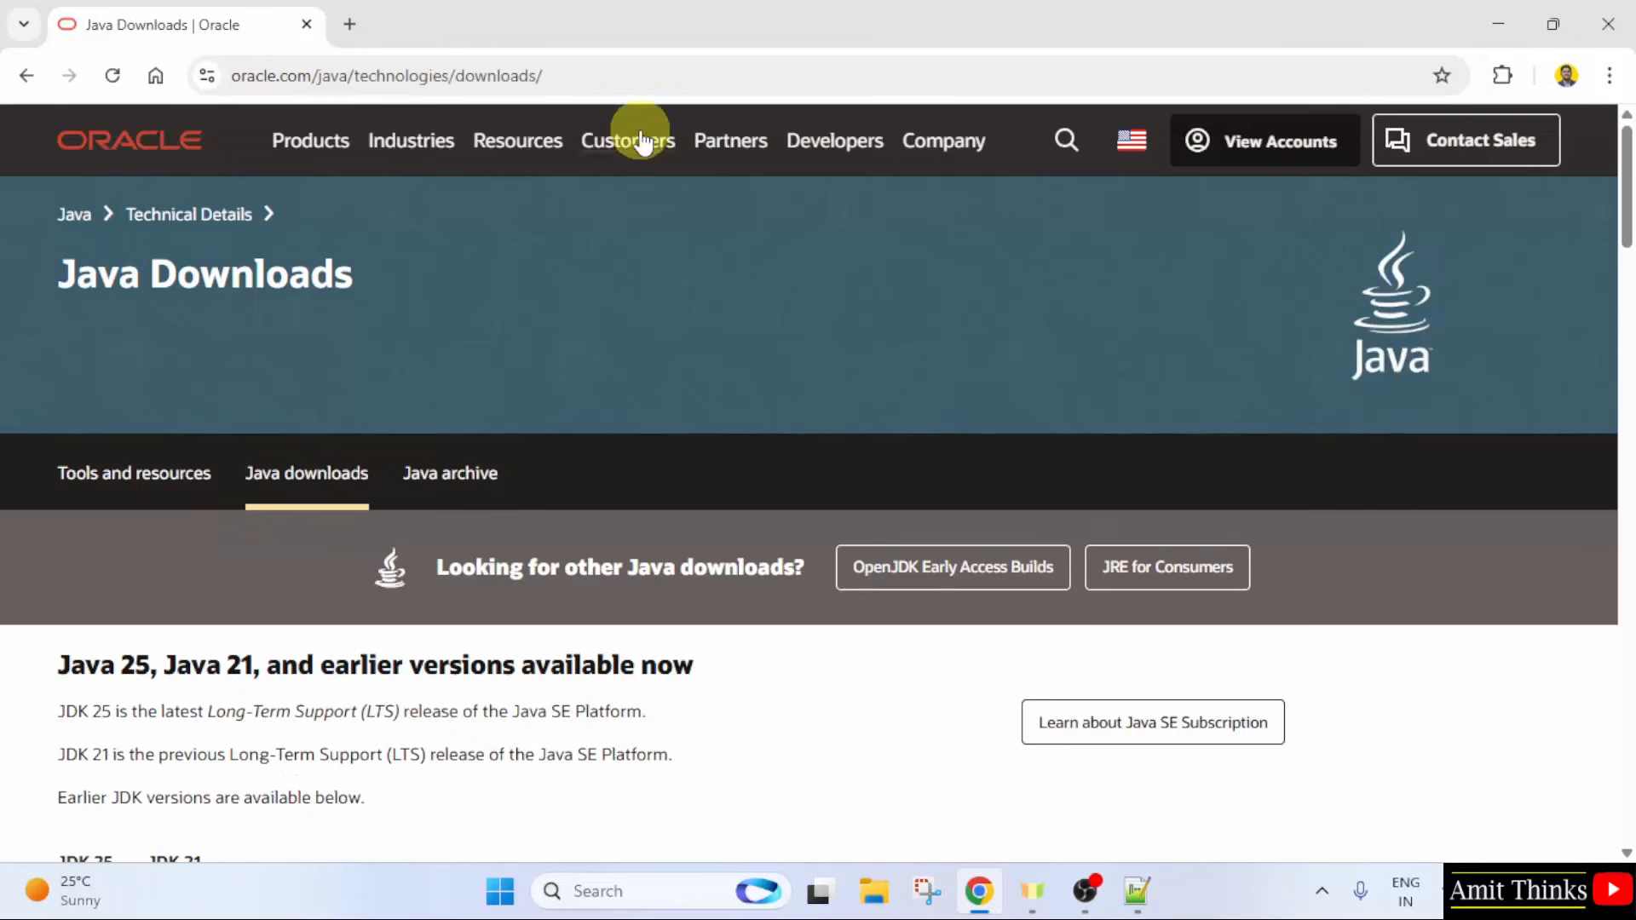
left_click(631, 81)
left_click(629, 289)
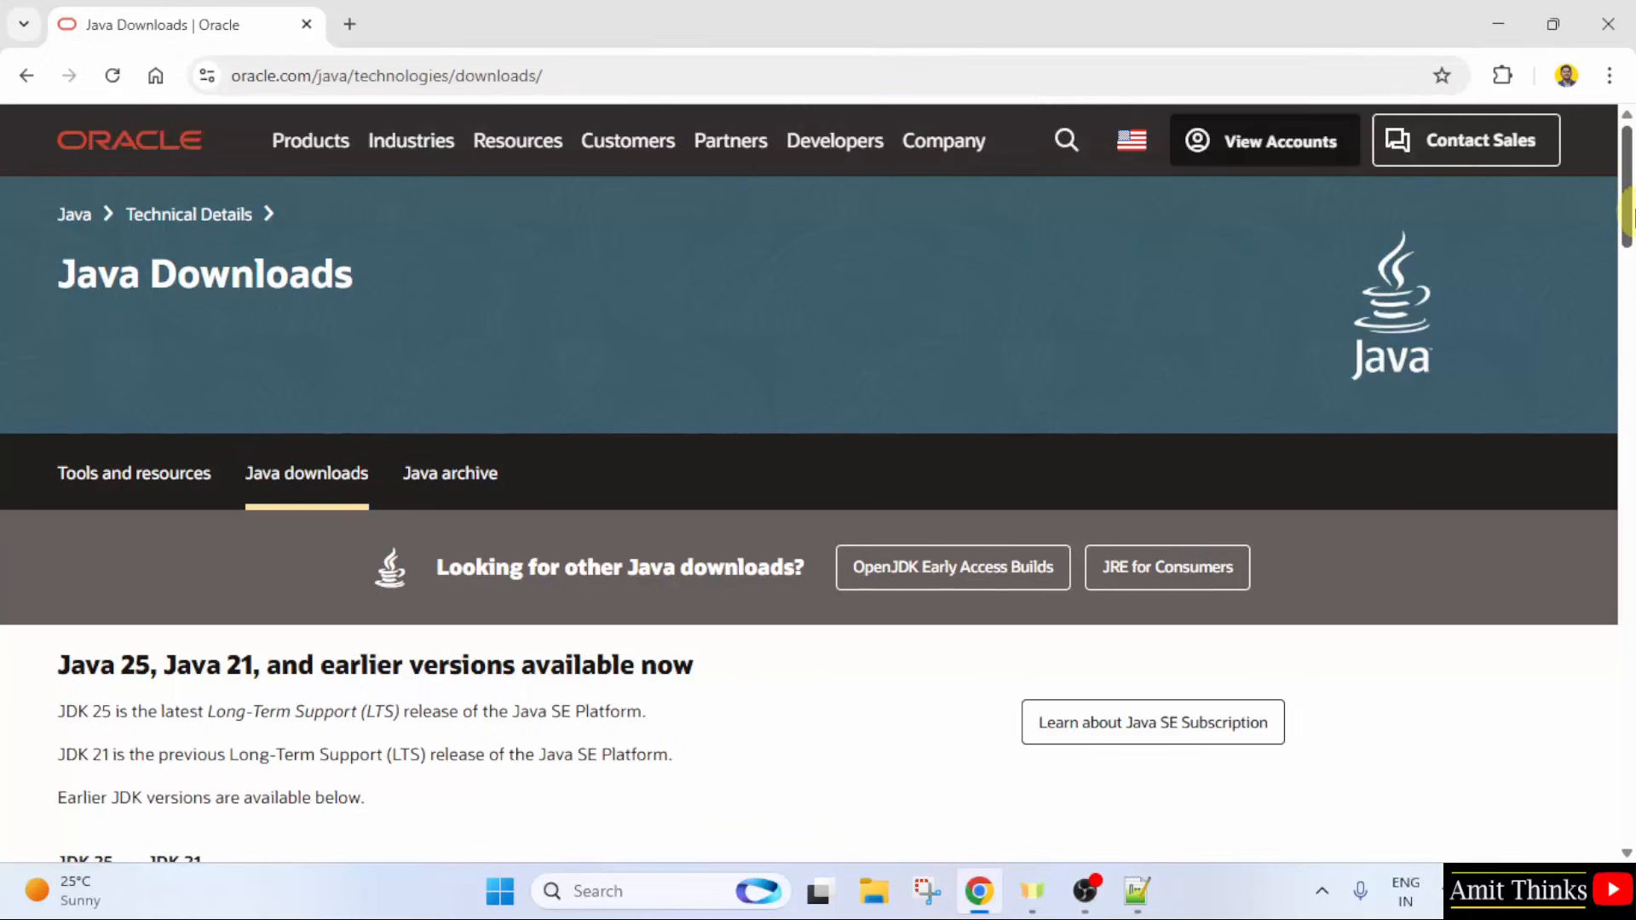
scroll(1629, 222, "down", 1)
scroll(1630, 221, "down", 3)
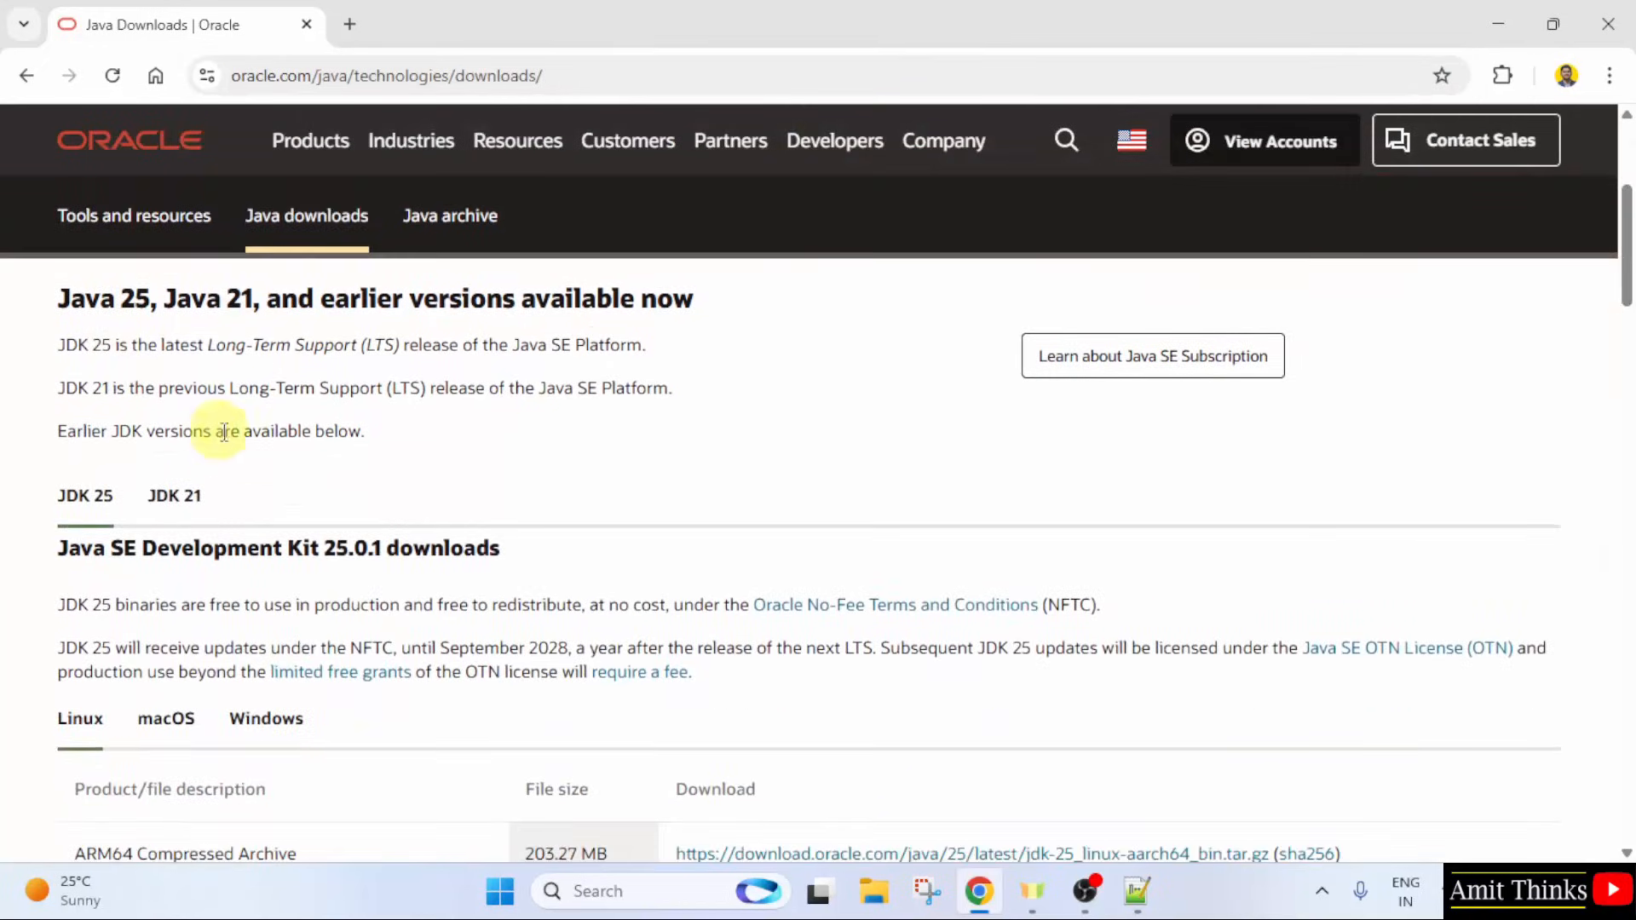
scroll(1629, 340, "down", 2)
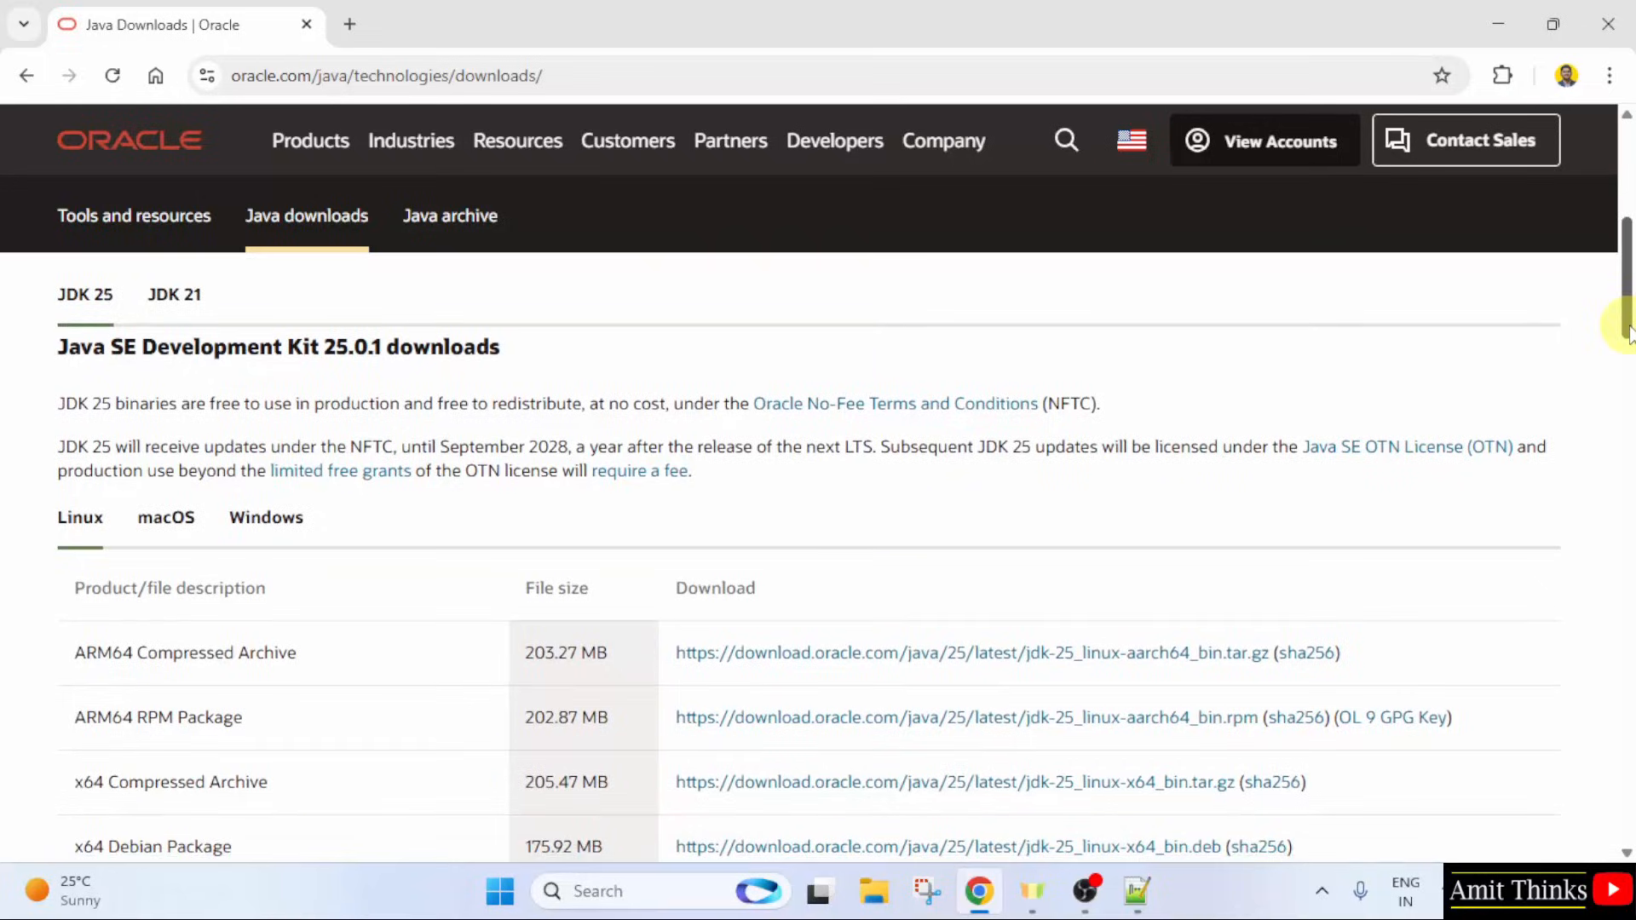
left_click_drag(311, 347, 396, 367)
left_click(267, 528)
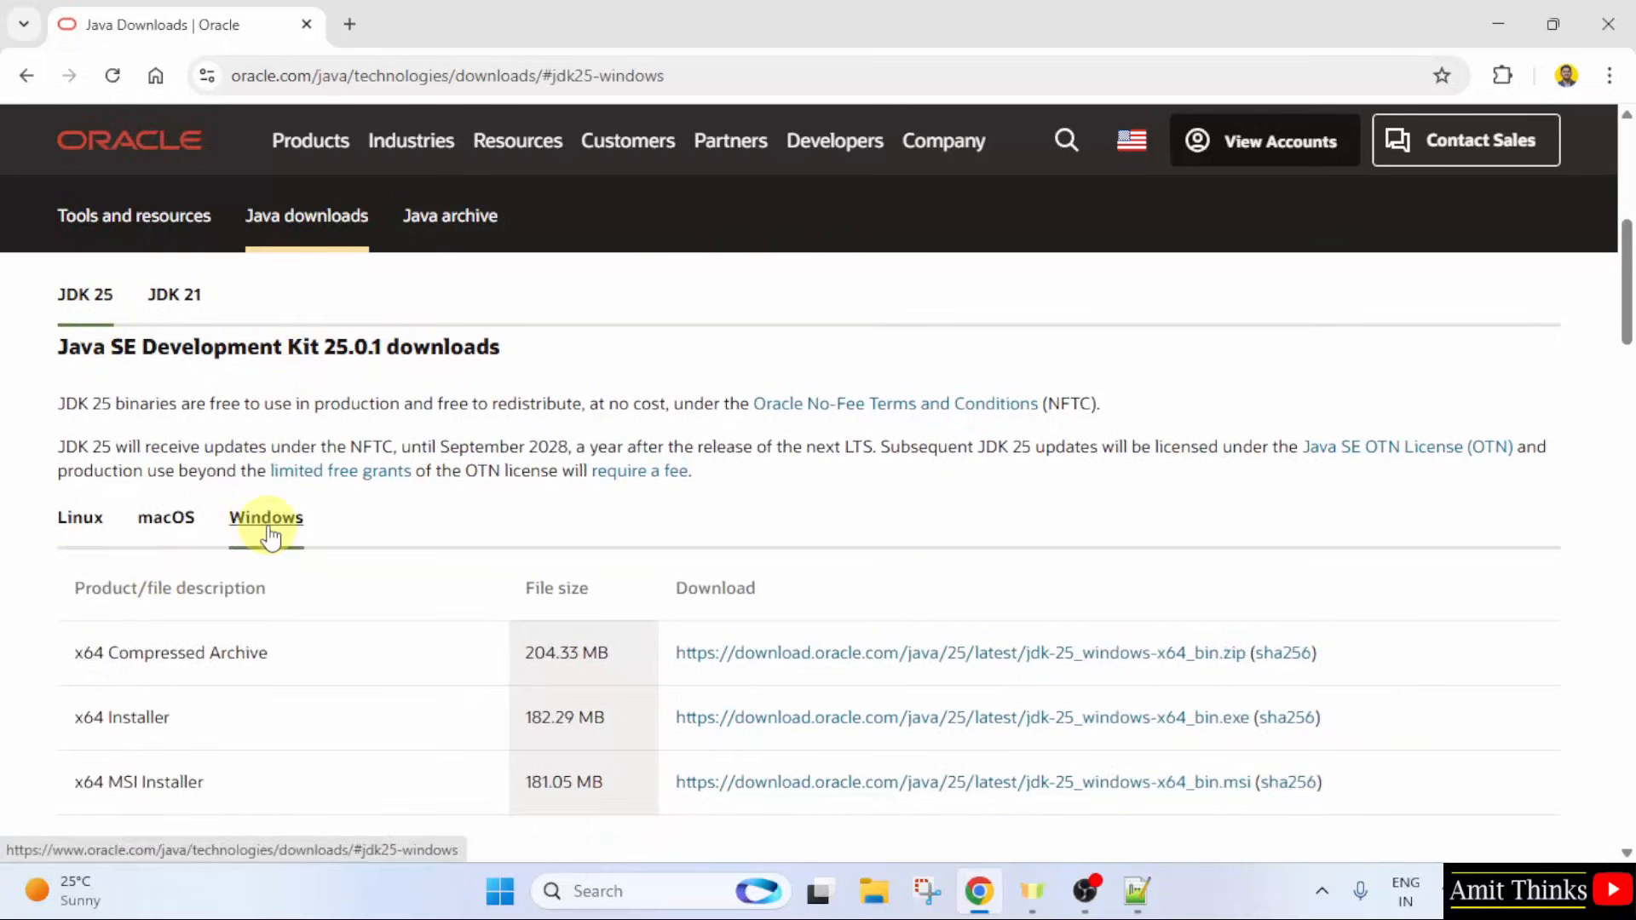
Step: Download the Windows x64 Installer jdk-25_windows-x64_bin.exe and check its progress in the download history
scroll(1628, 364, "down", 1)
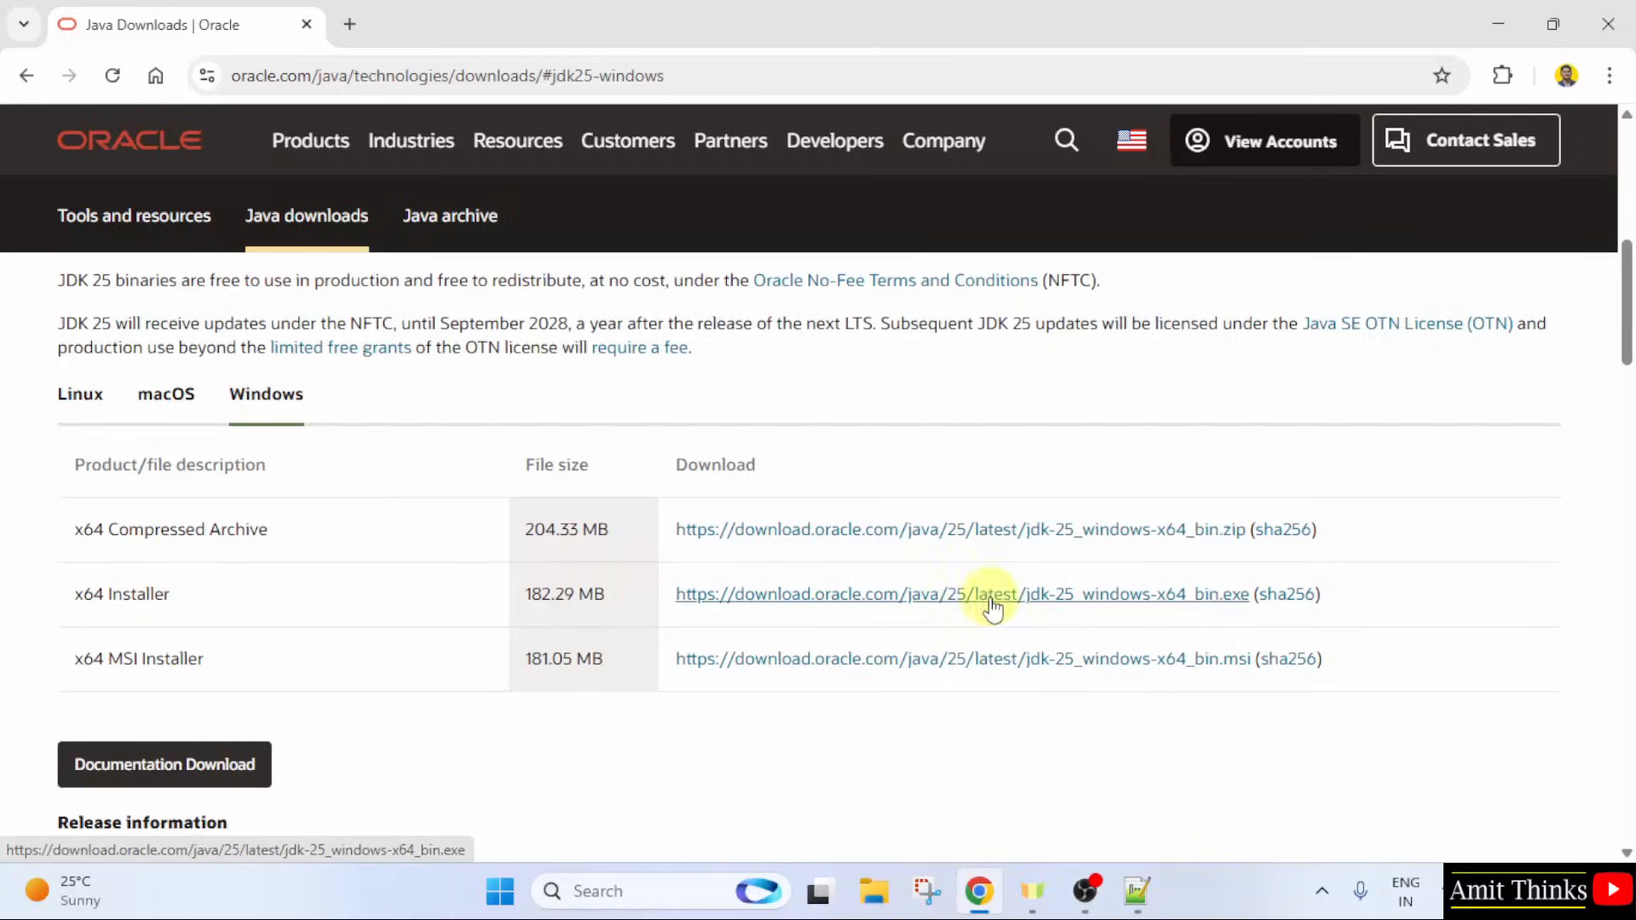
left_click(882, 600)
left_click(1523, 85)
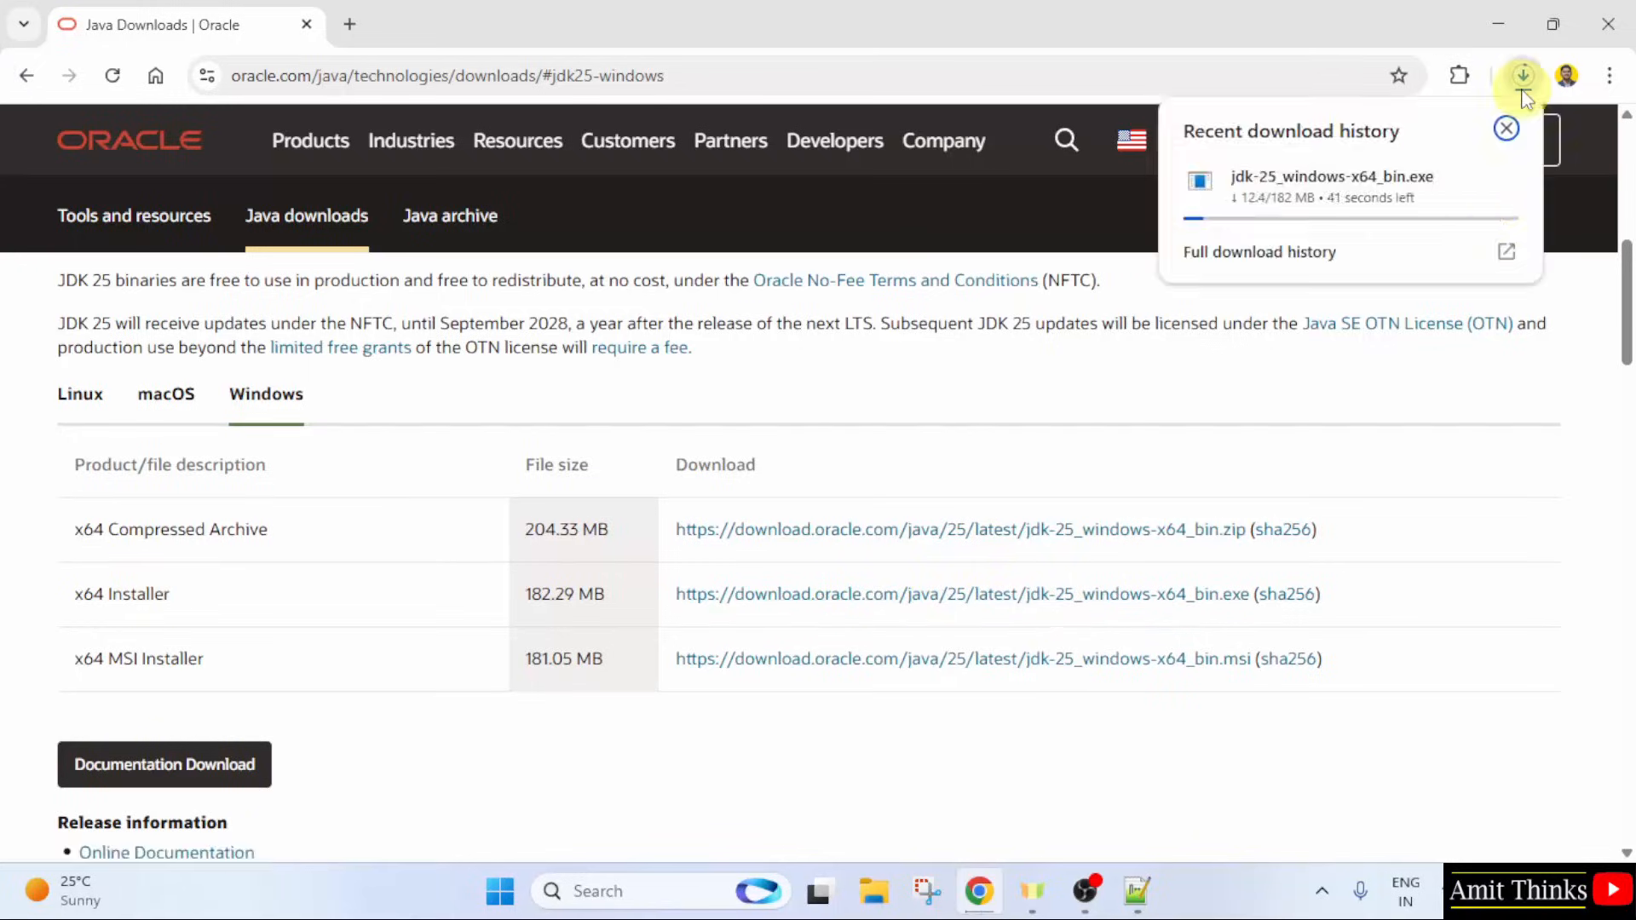
mouse_move(1459, 223)
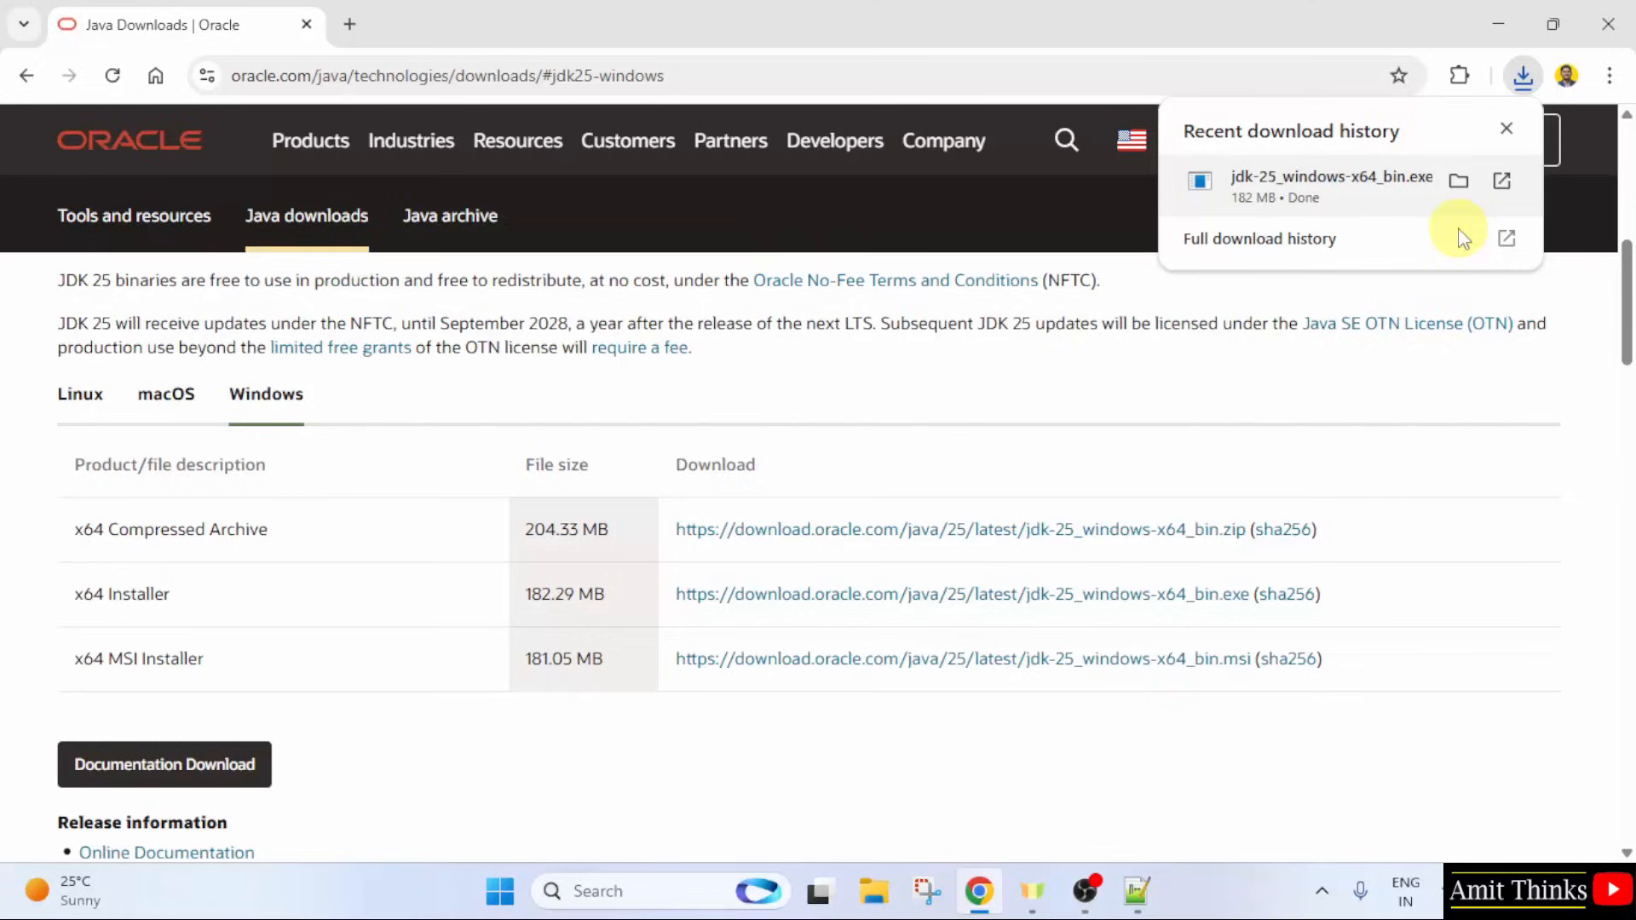
Step: Run the downloaded jdk-25_windows-x64_bin.exe and minimize the browser window
right_click(1384, 209)
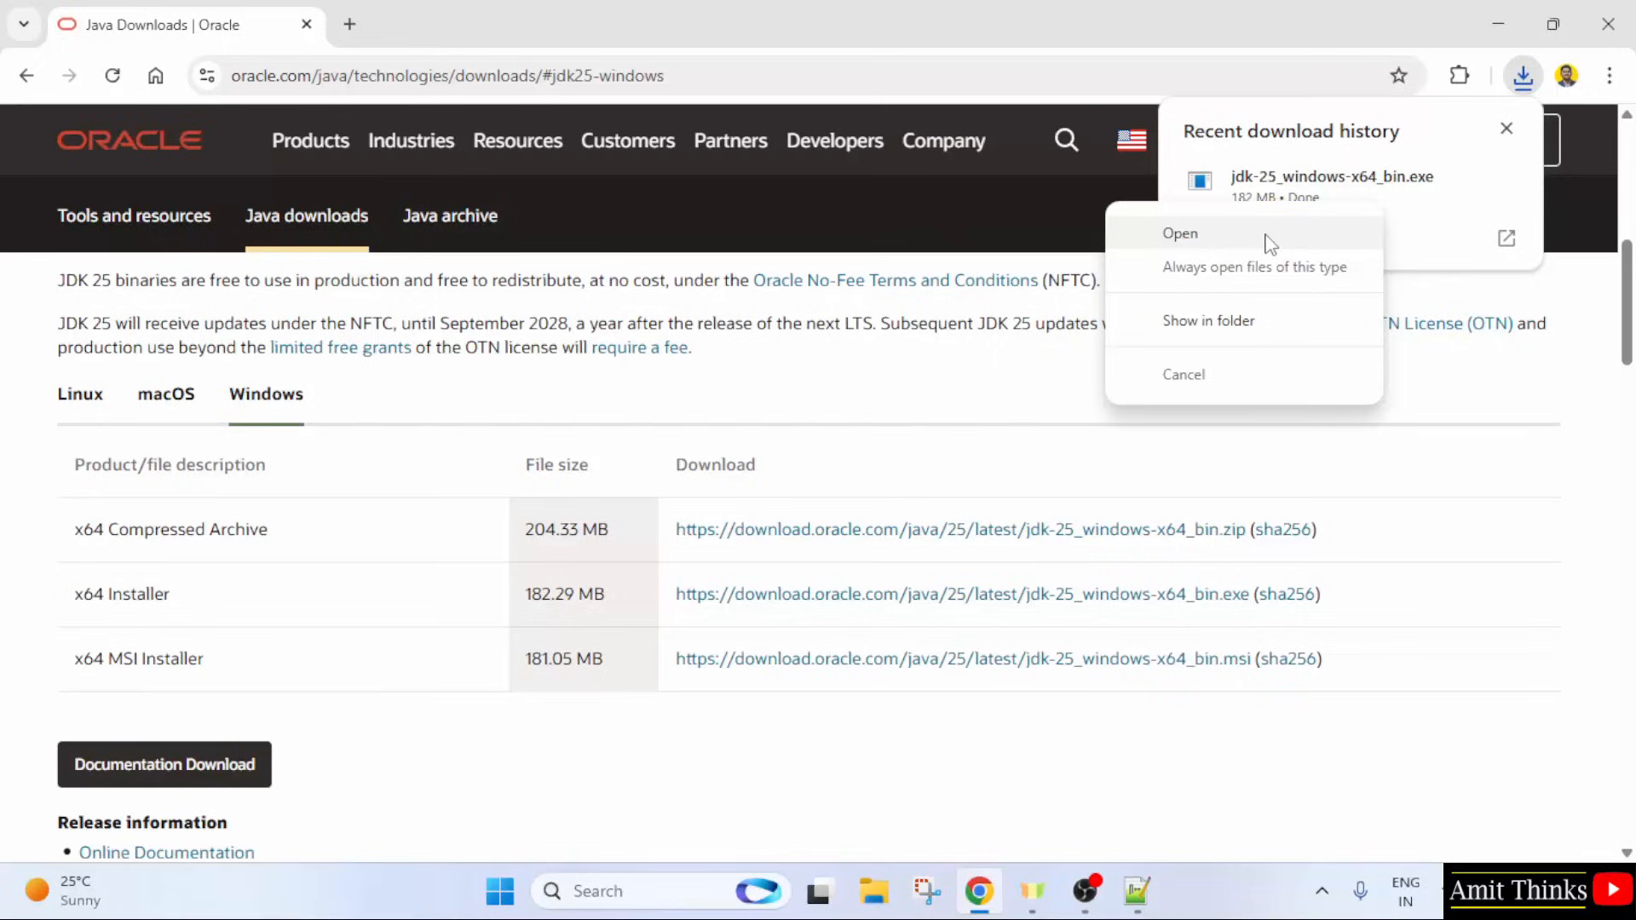
left_click(1269, 243)
left_click(1492, 17)
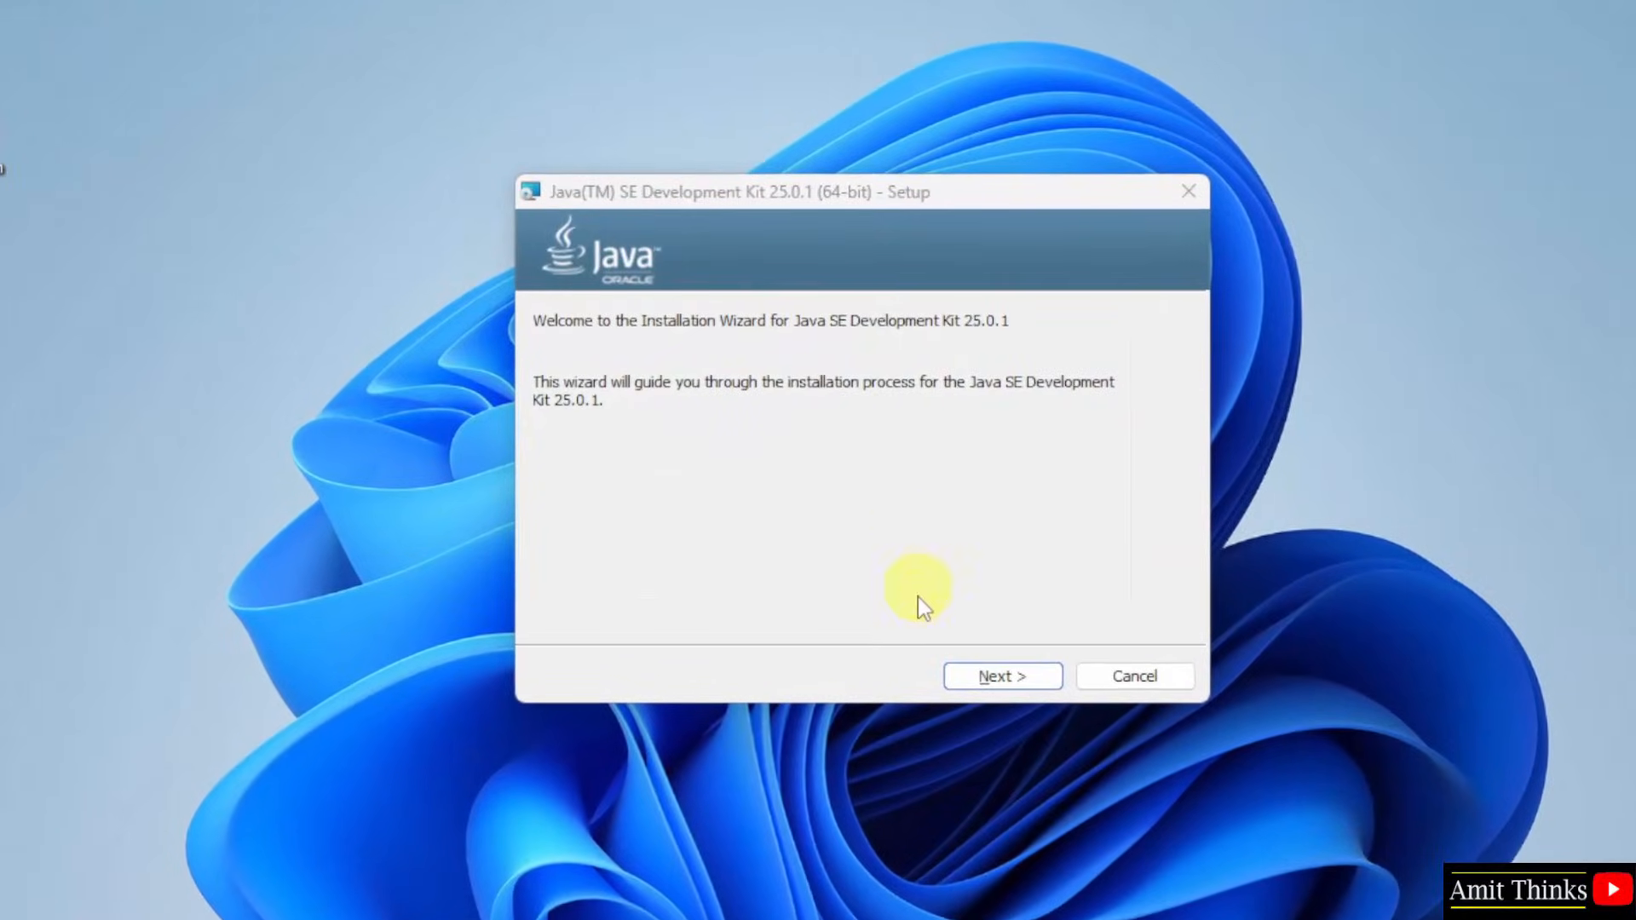
Step: Install Java SE Development Kit 25.0.1 into the default folder C:\Program Files\Java\jdk-25\ and close the setup wizard
left_click(1007, 682)
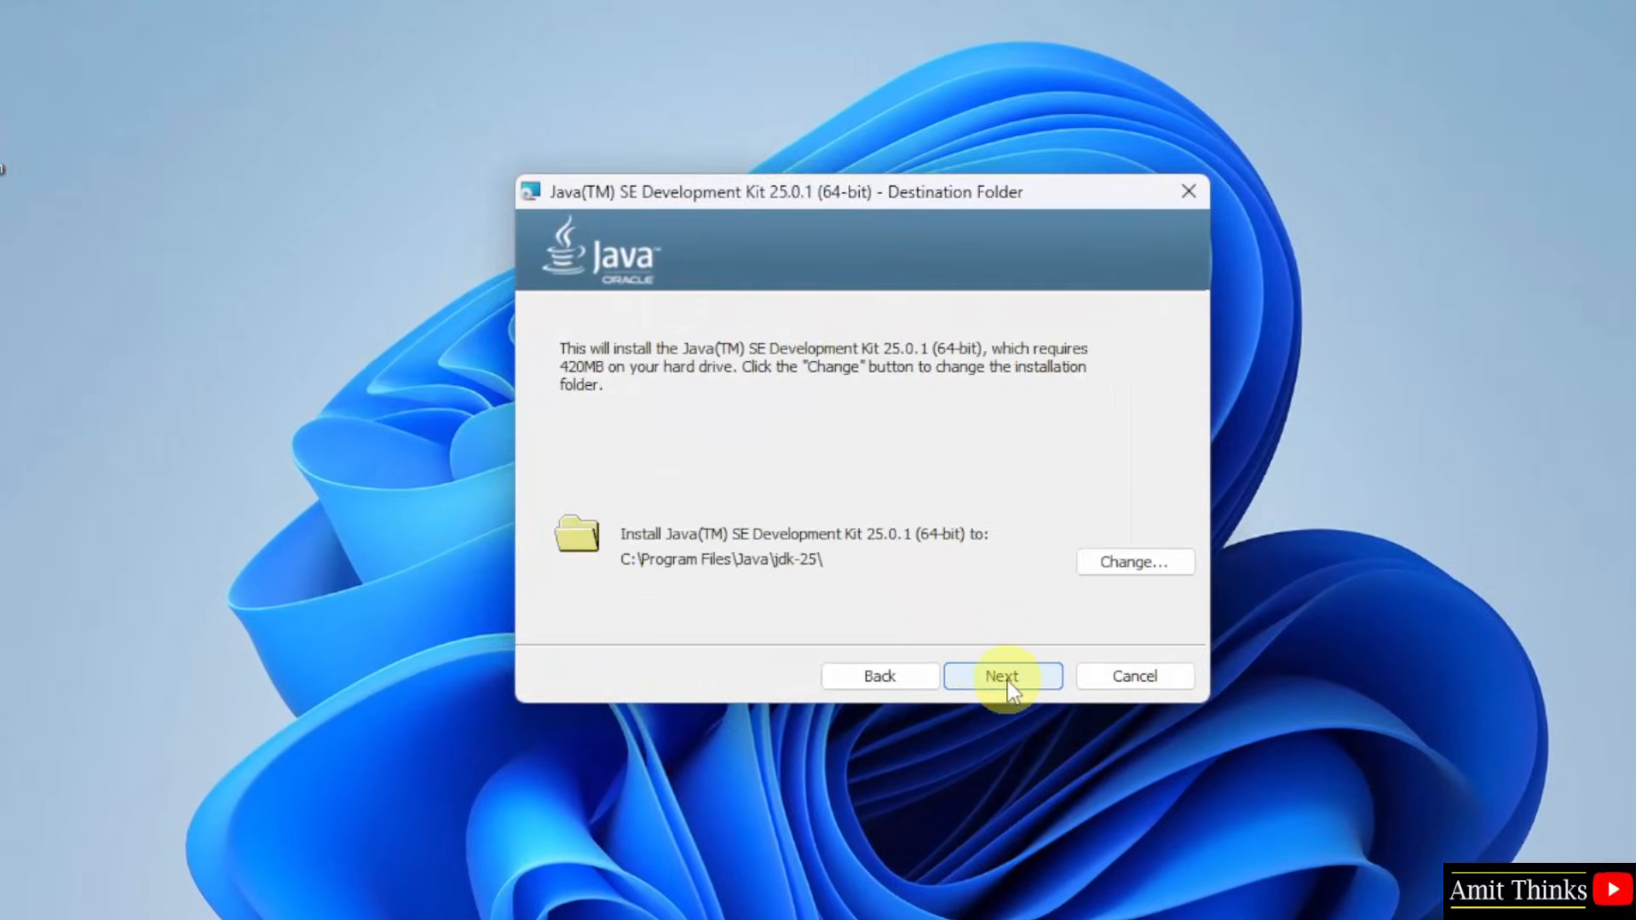
left_click(1011, 686)
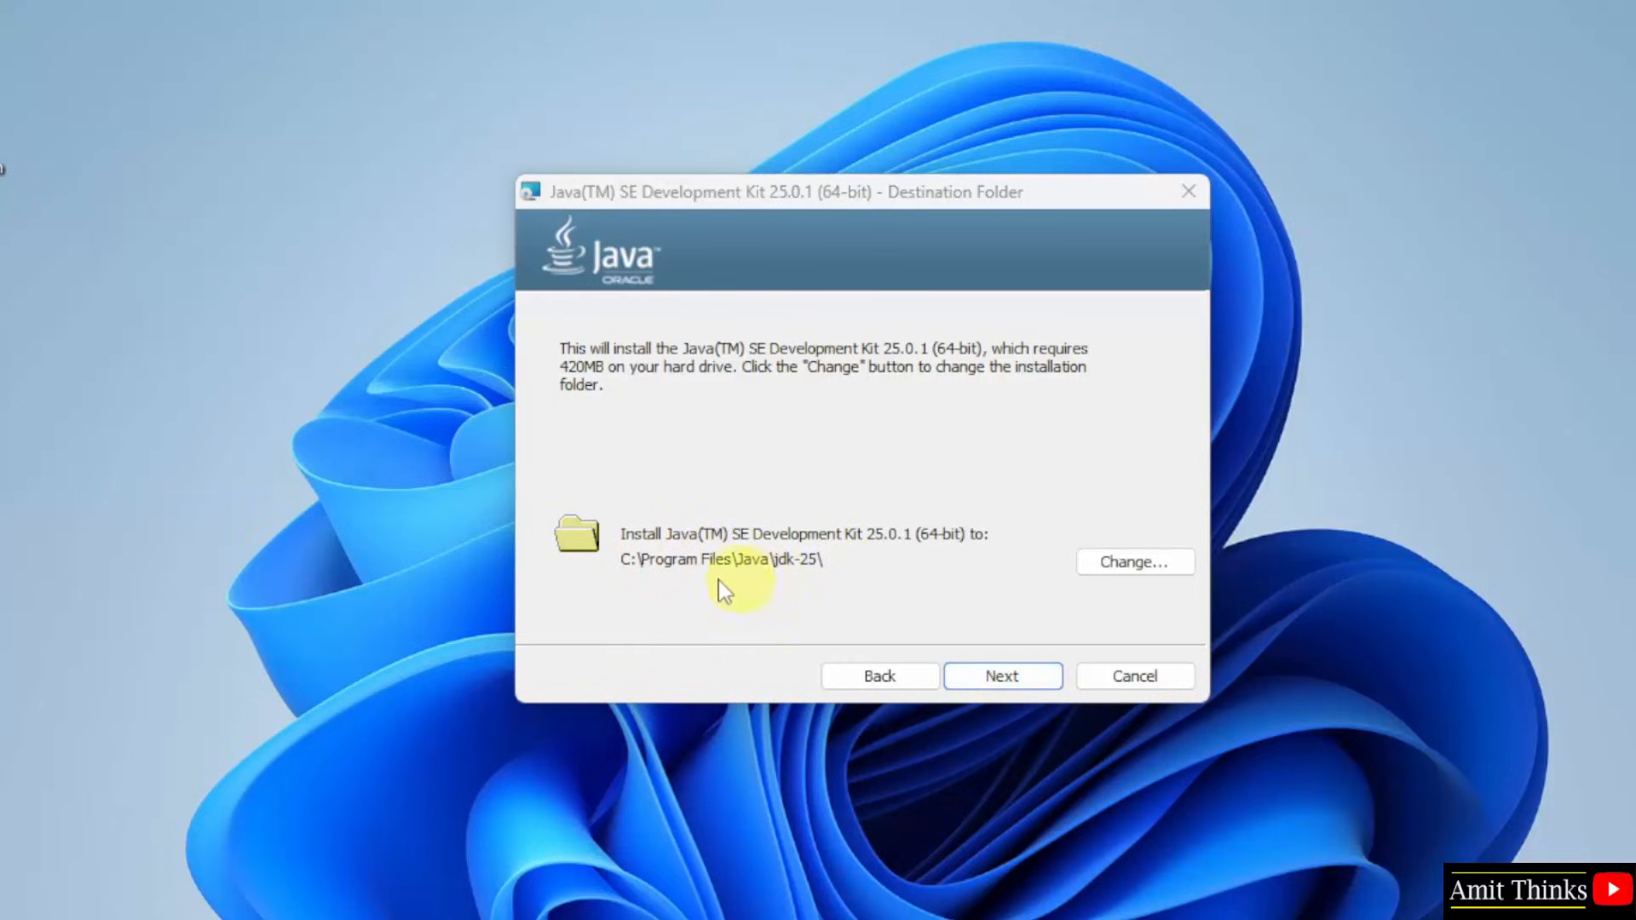
left_click(1018, 682)
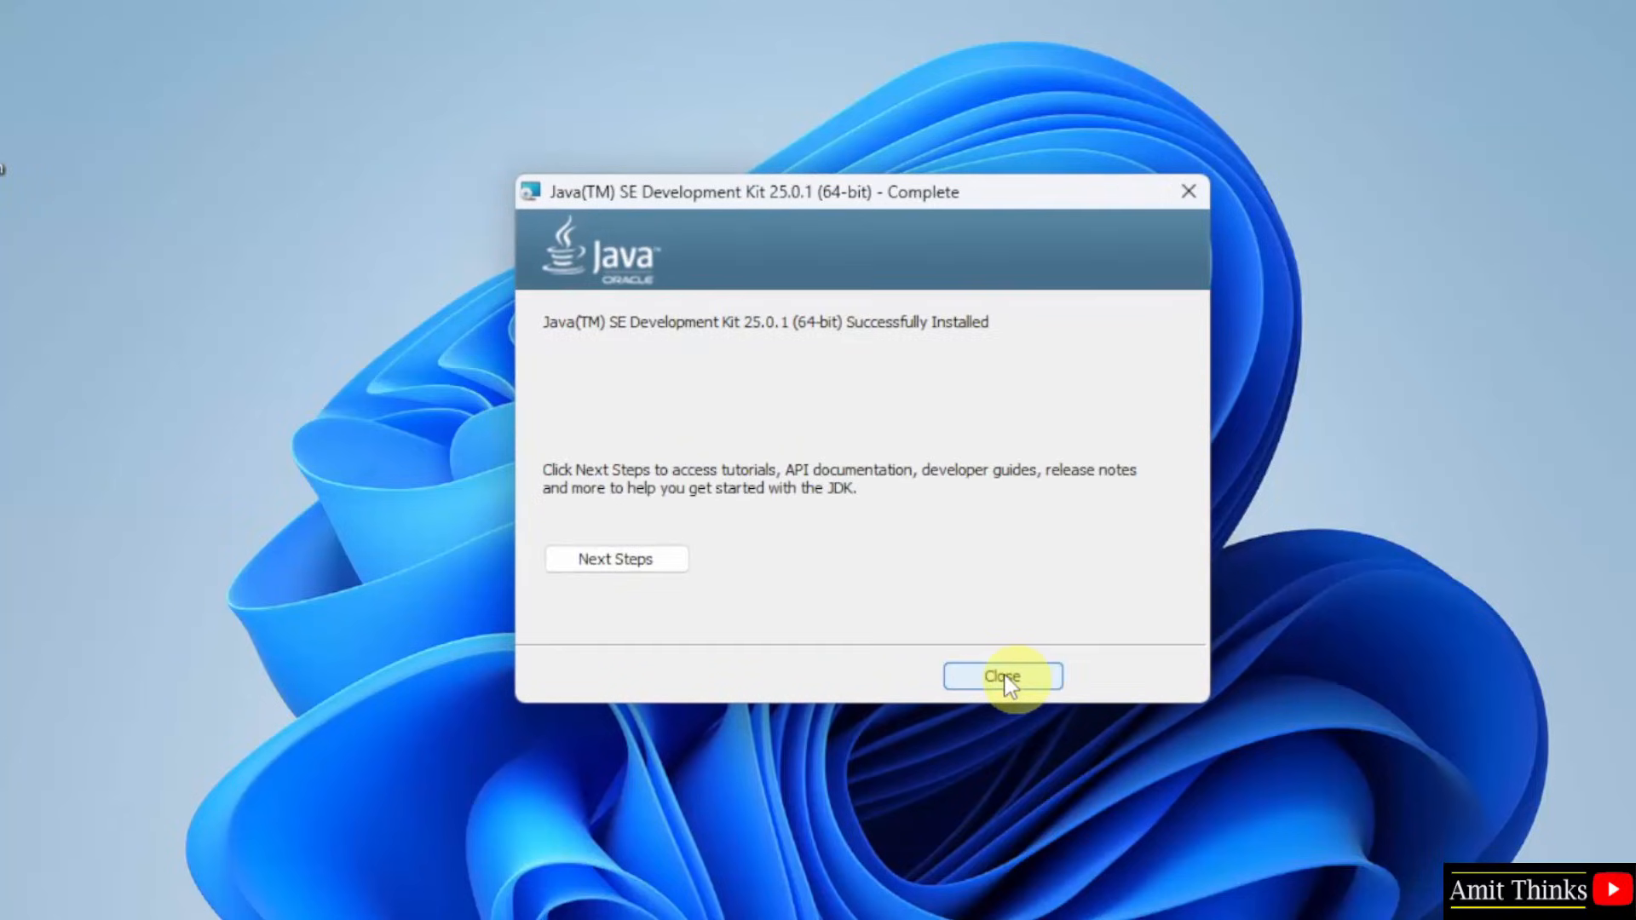
left_click(1009, 677)
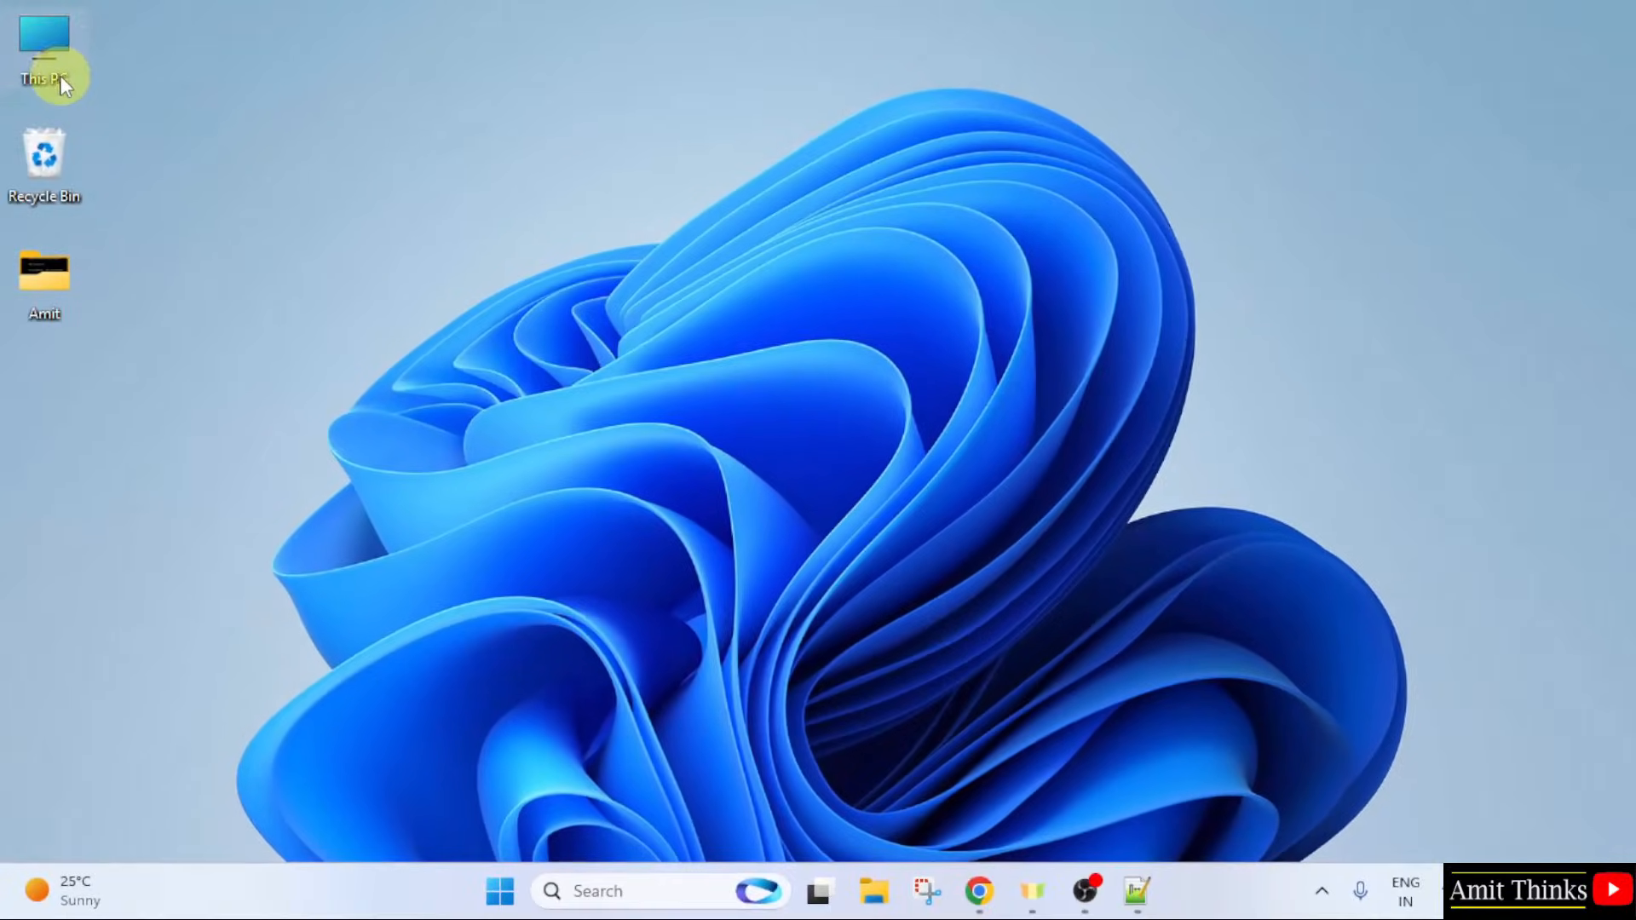
Step: Browse in File Explorer to the JDK's bin folder at C:\Program Files\Java\jdk-25\bin
double_click(58, 76)
double_click(451, 234)
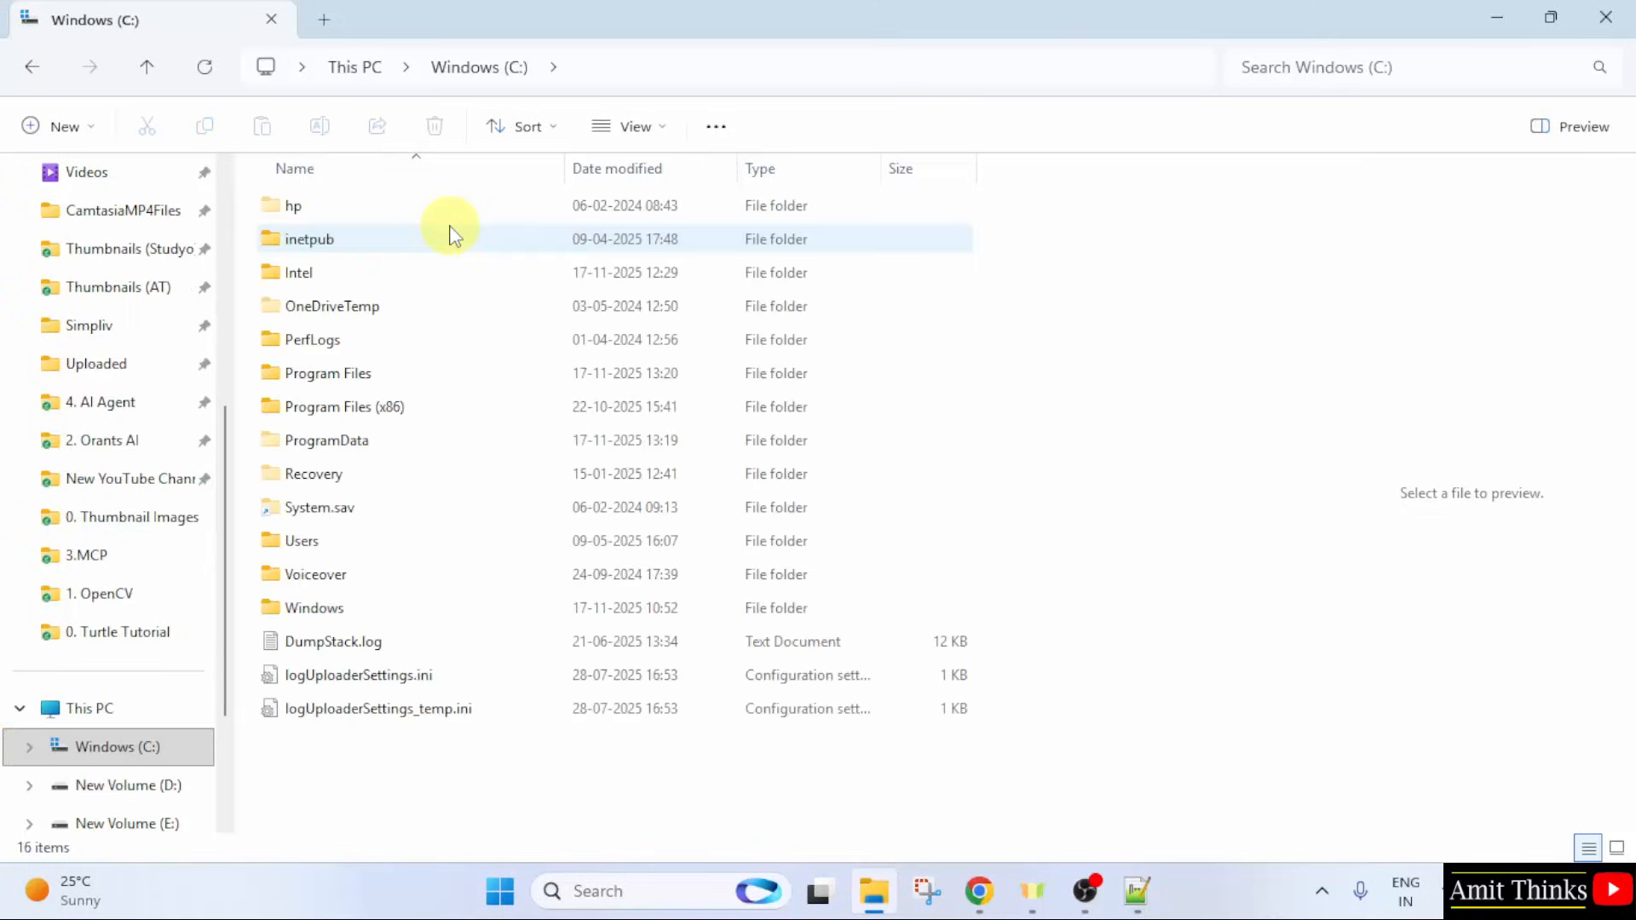
double_click(438, 374)
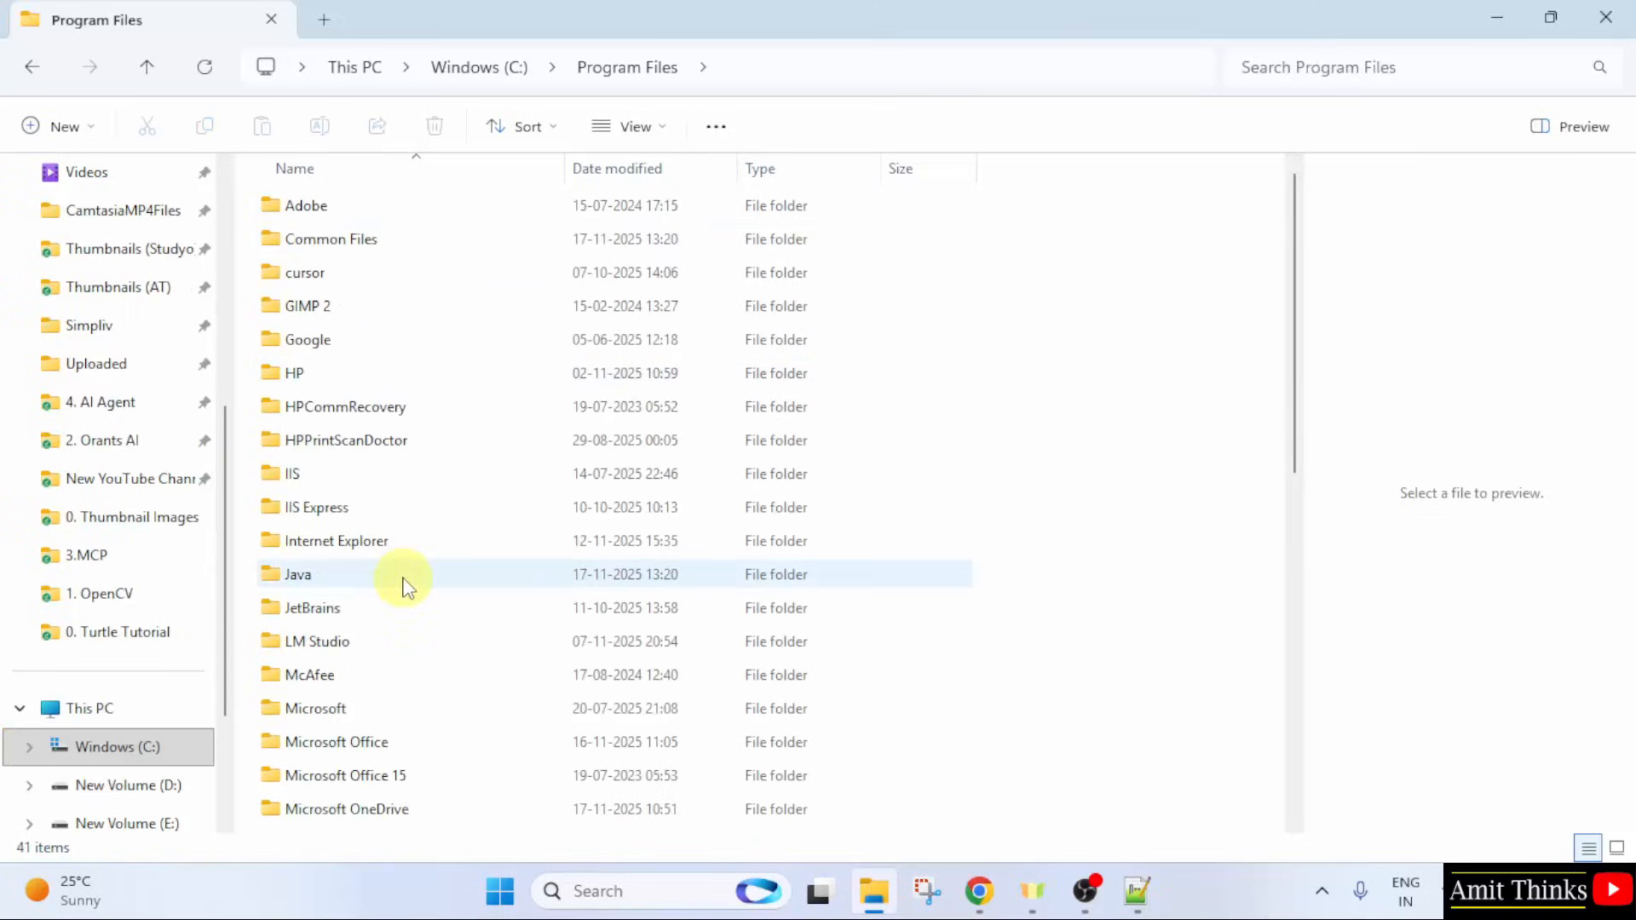
left_click(512, 576)
double_click(500, 576)
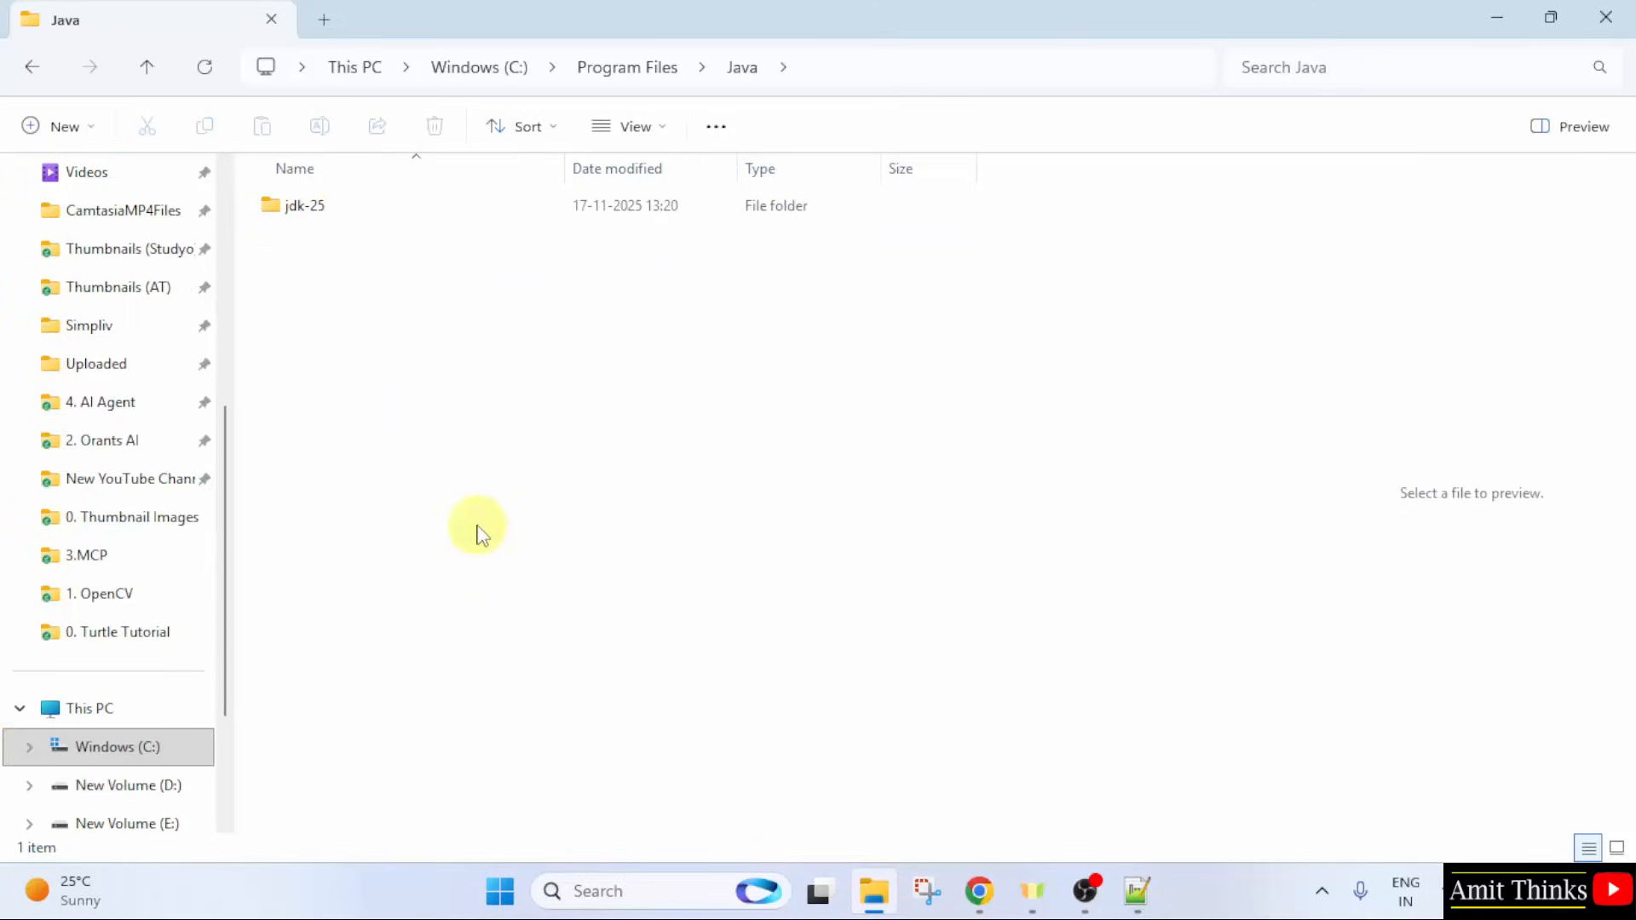
left_click(364, 209)
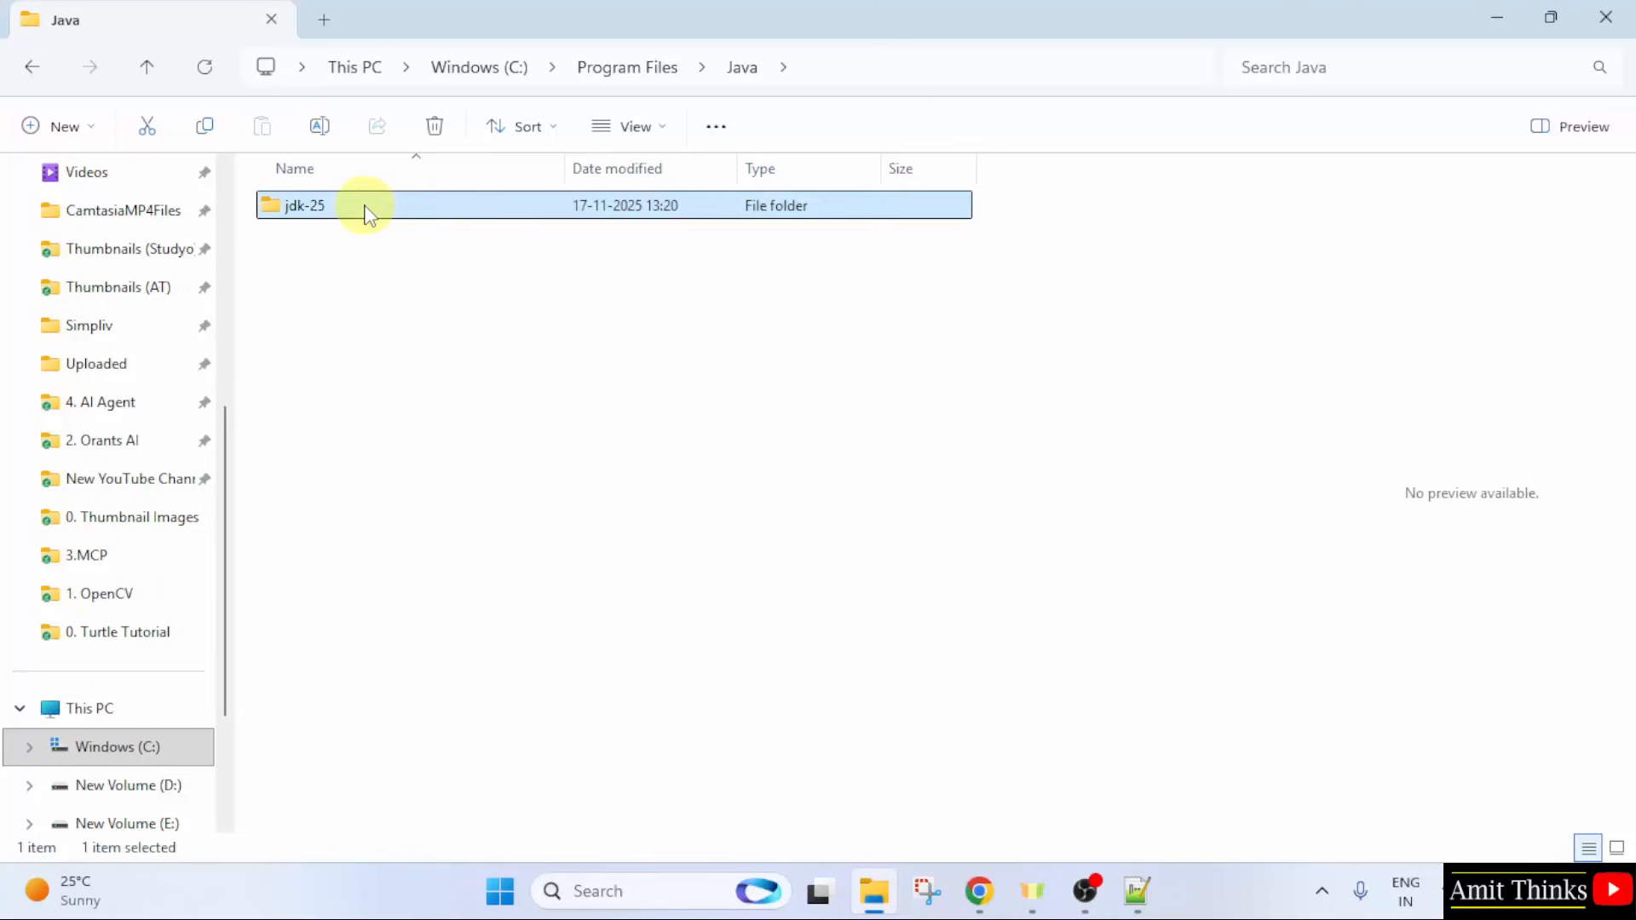
double_click(434, 209)
left_click(460, 208)
double_click(463, 208)
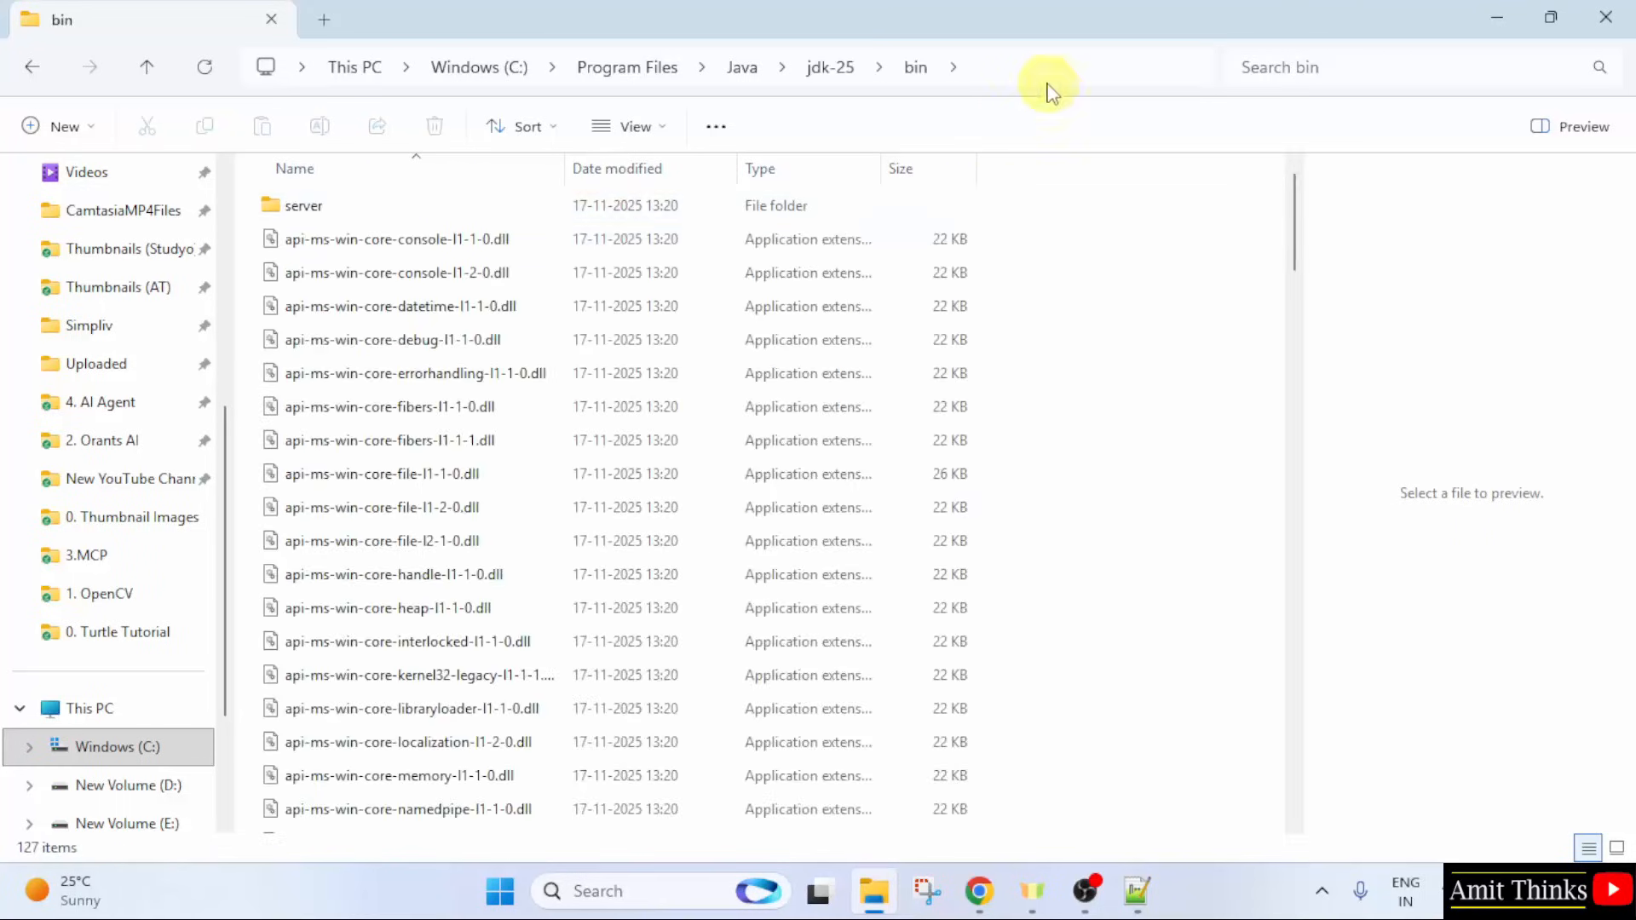
Step: Copy the bin folder's full path, C:\Program Files\Java\jdk-25\bin, and minimize File Explorer
left_click(494, 75)
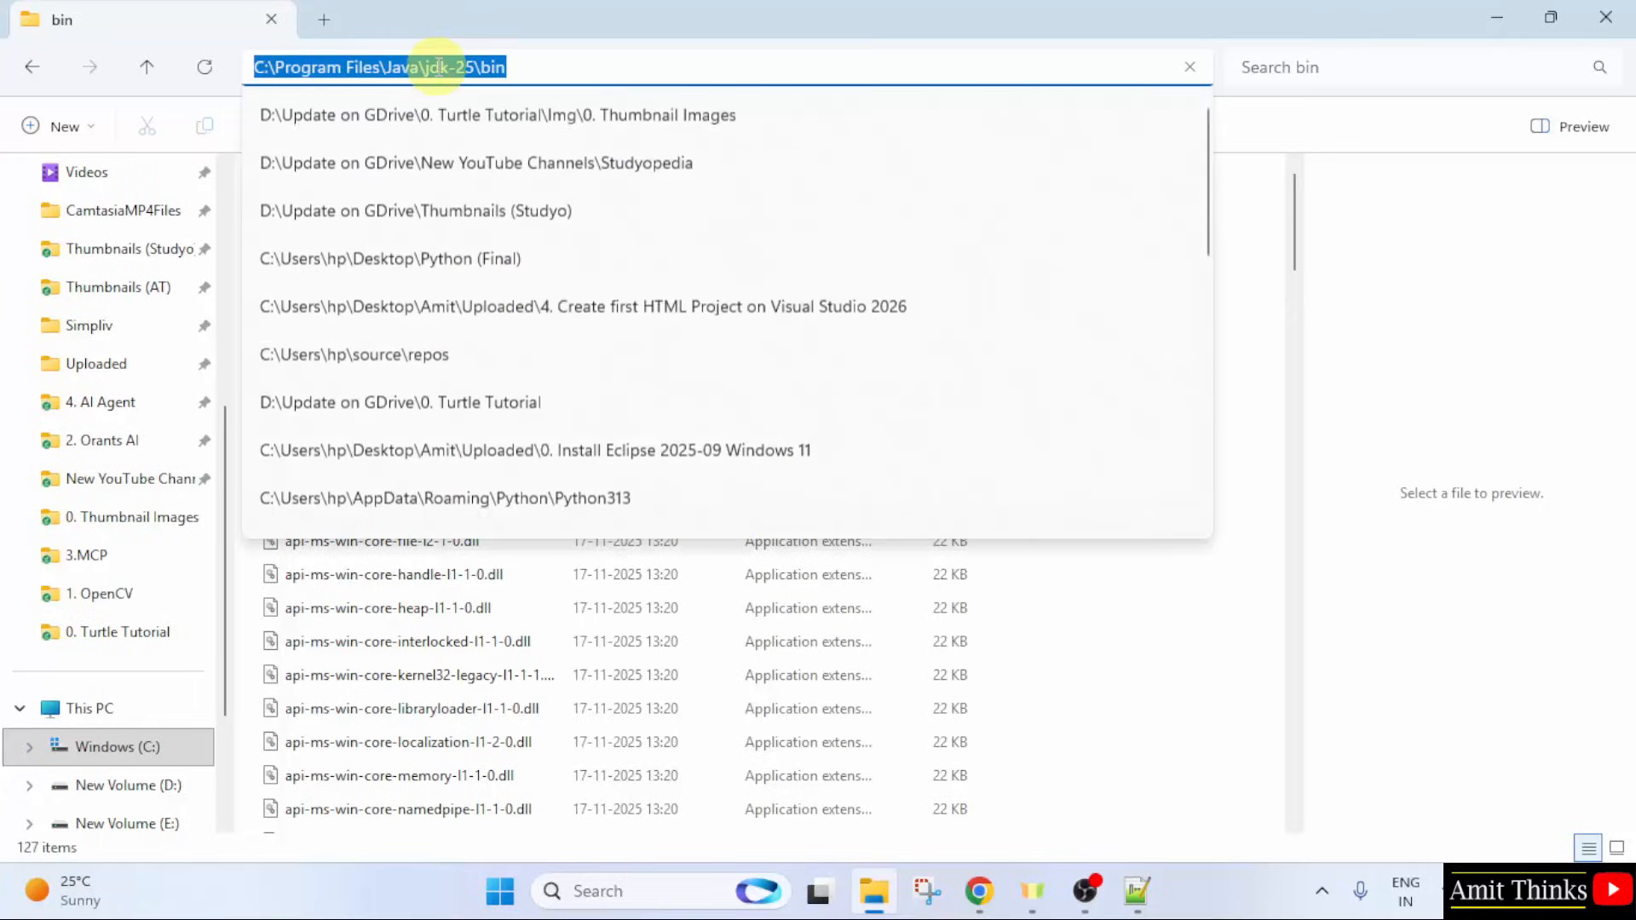
right_click(439, 66)
left_click(503, 130)
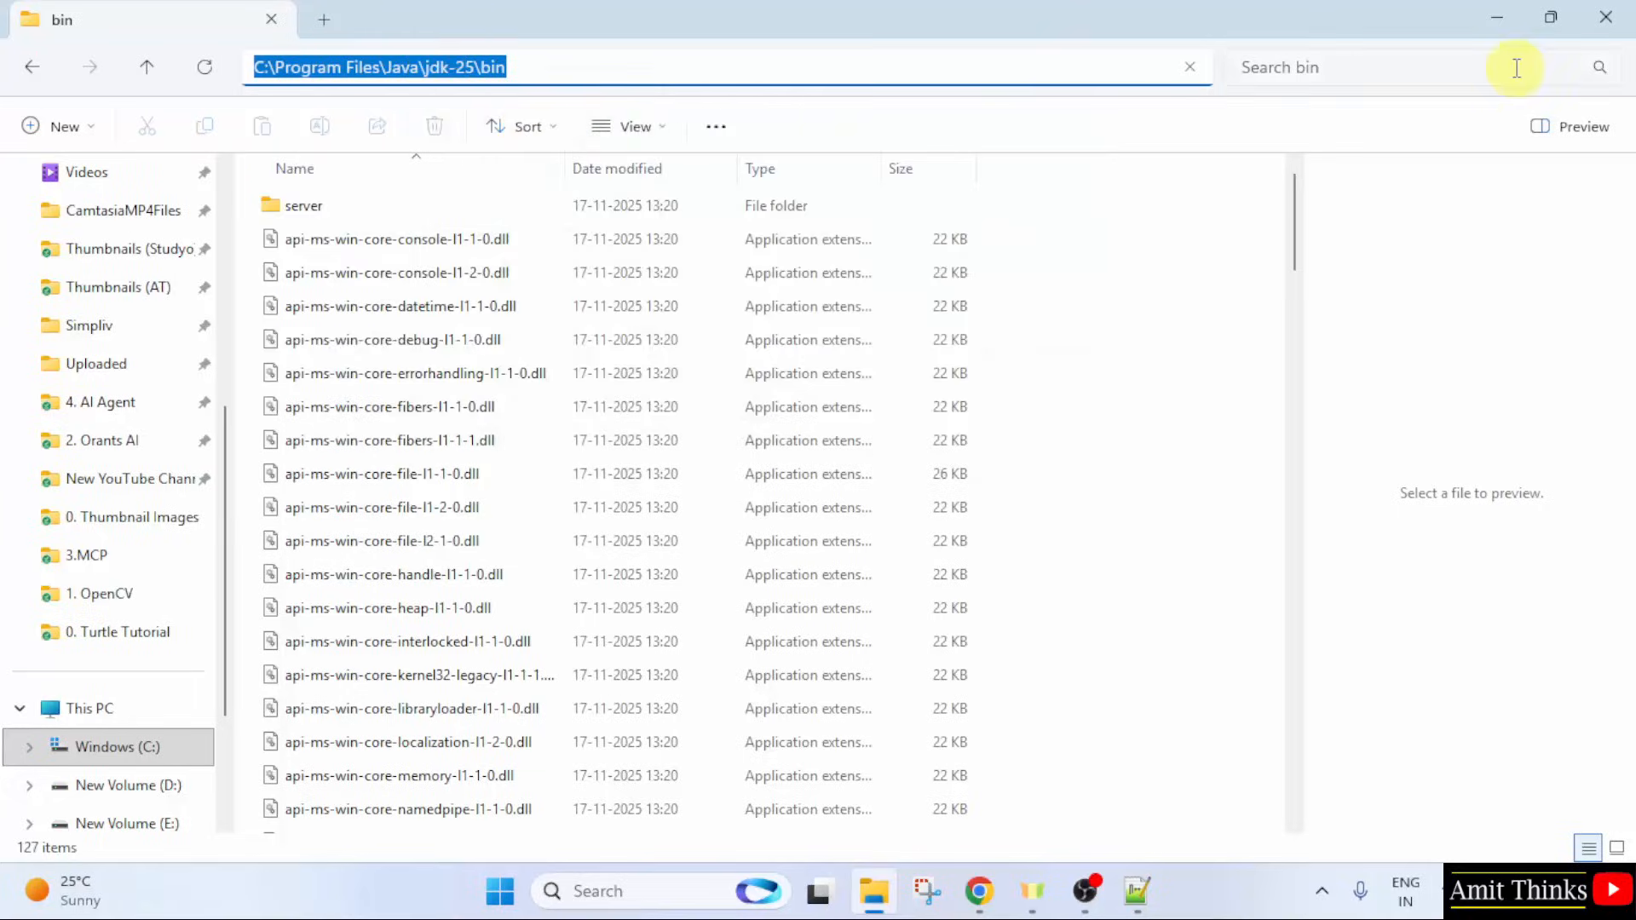
left_click(1500, 24)
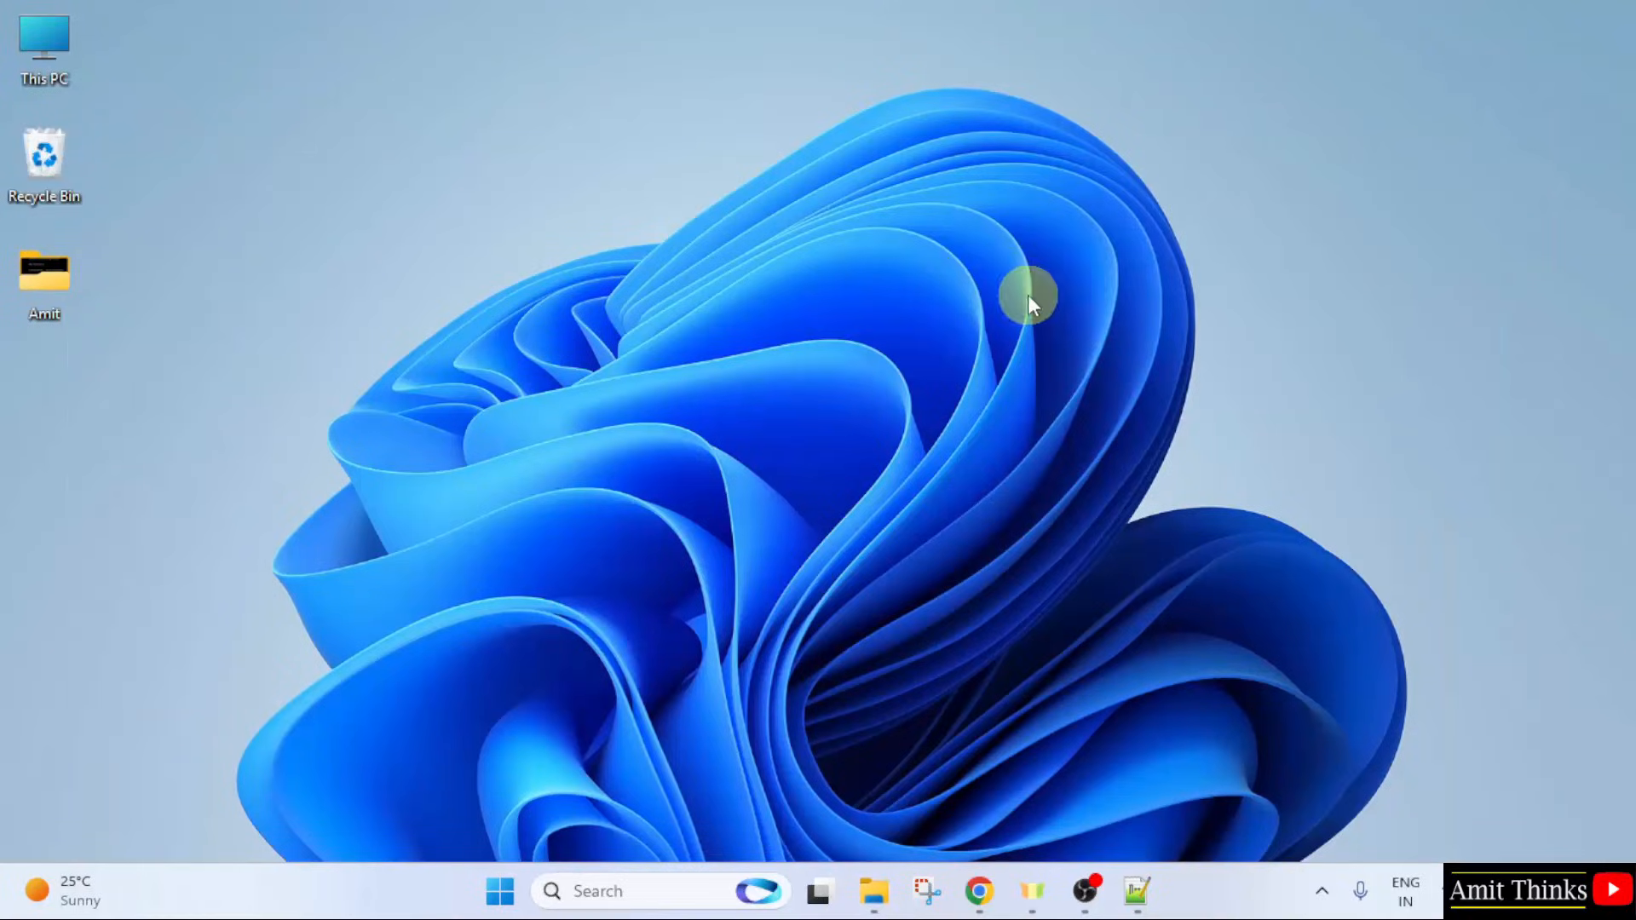
Step: Search Windows for "environment variables", open the system environment variables settings and bring up the Environment Variables dialog
left_click(510, 886)
type("env")
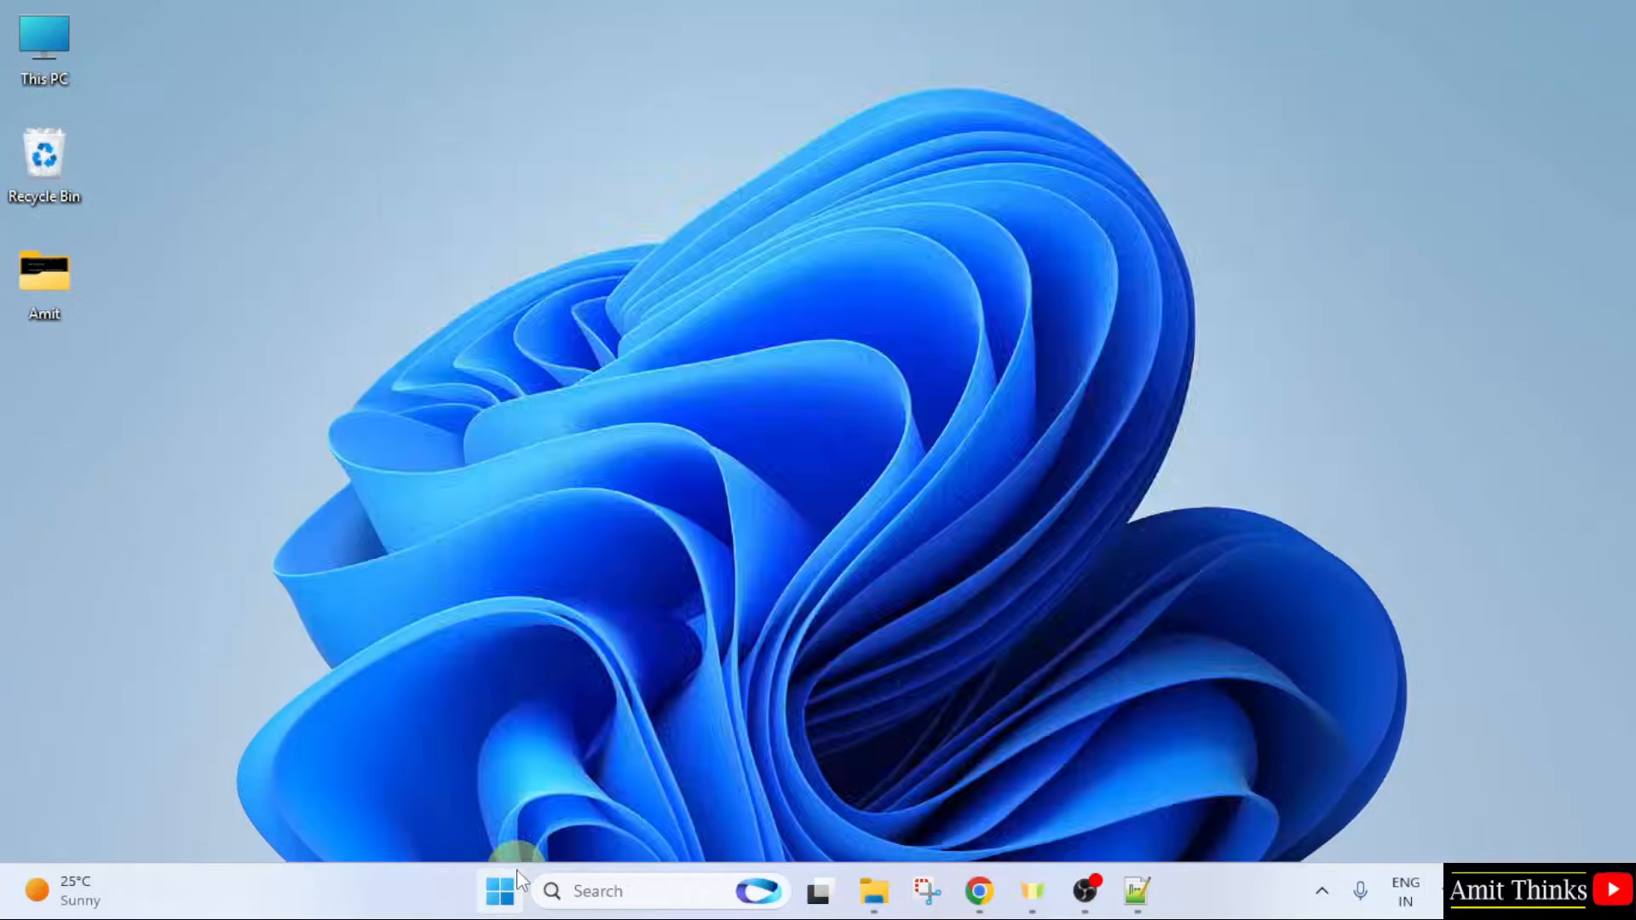
type("ironment ")
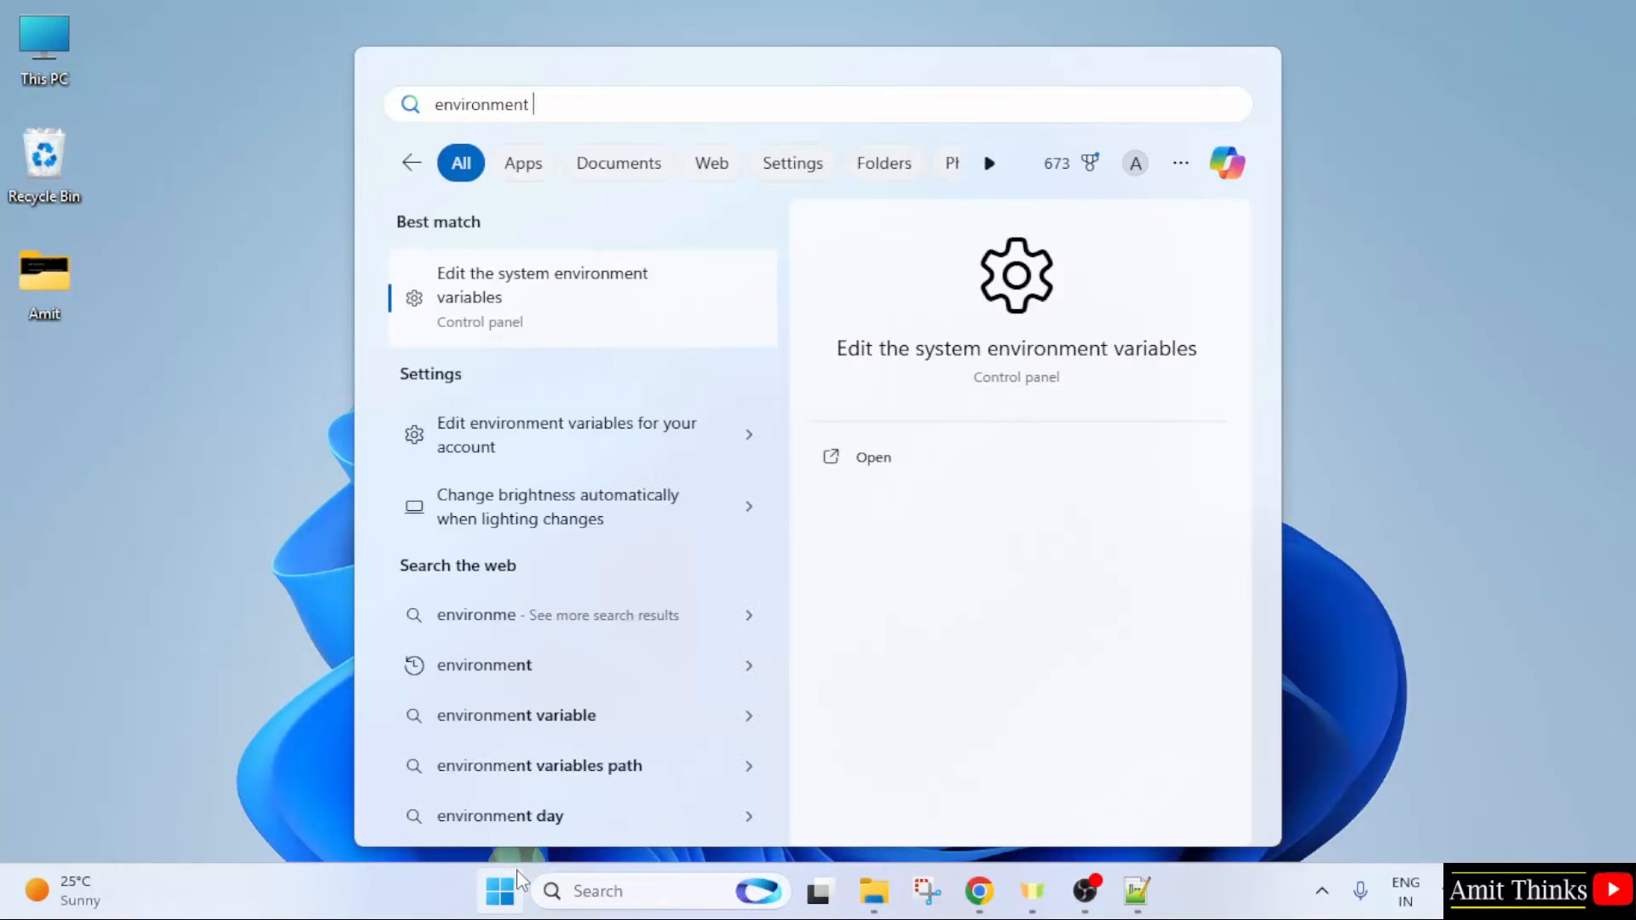
type("variables")
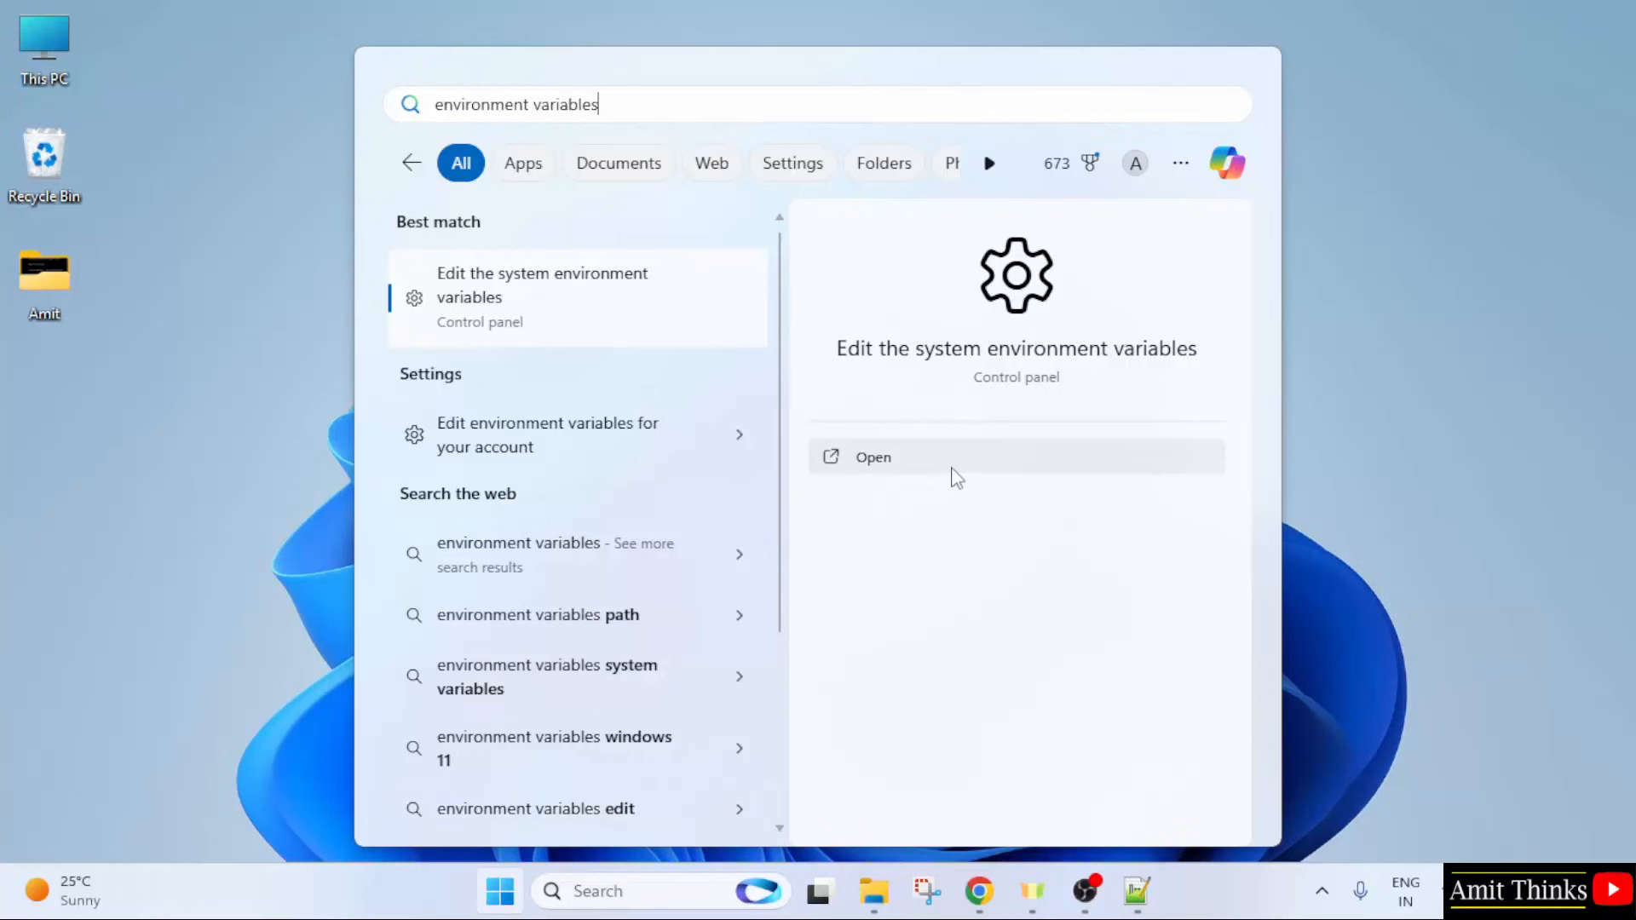
left_click(952, 468)
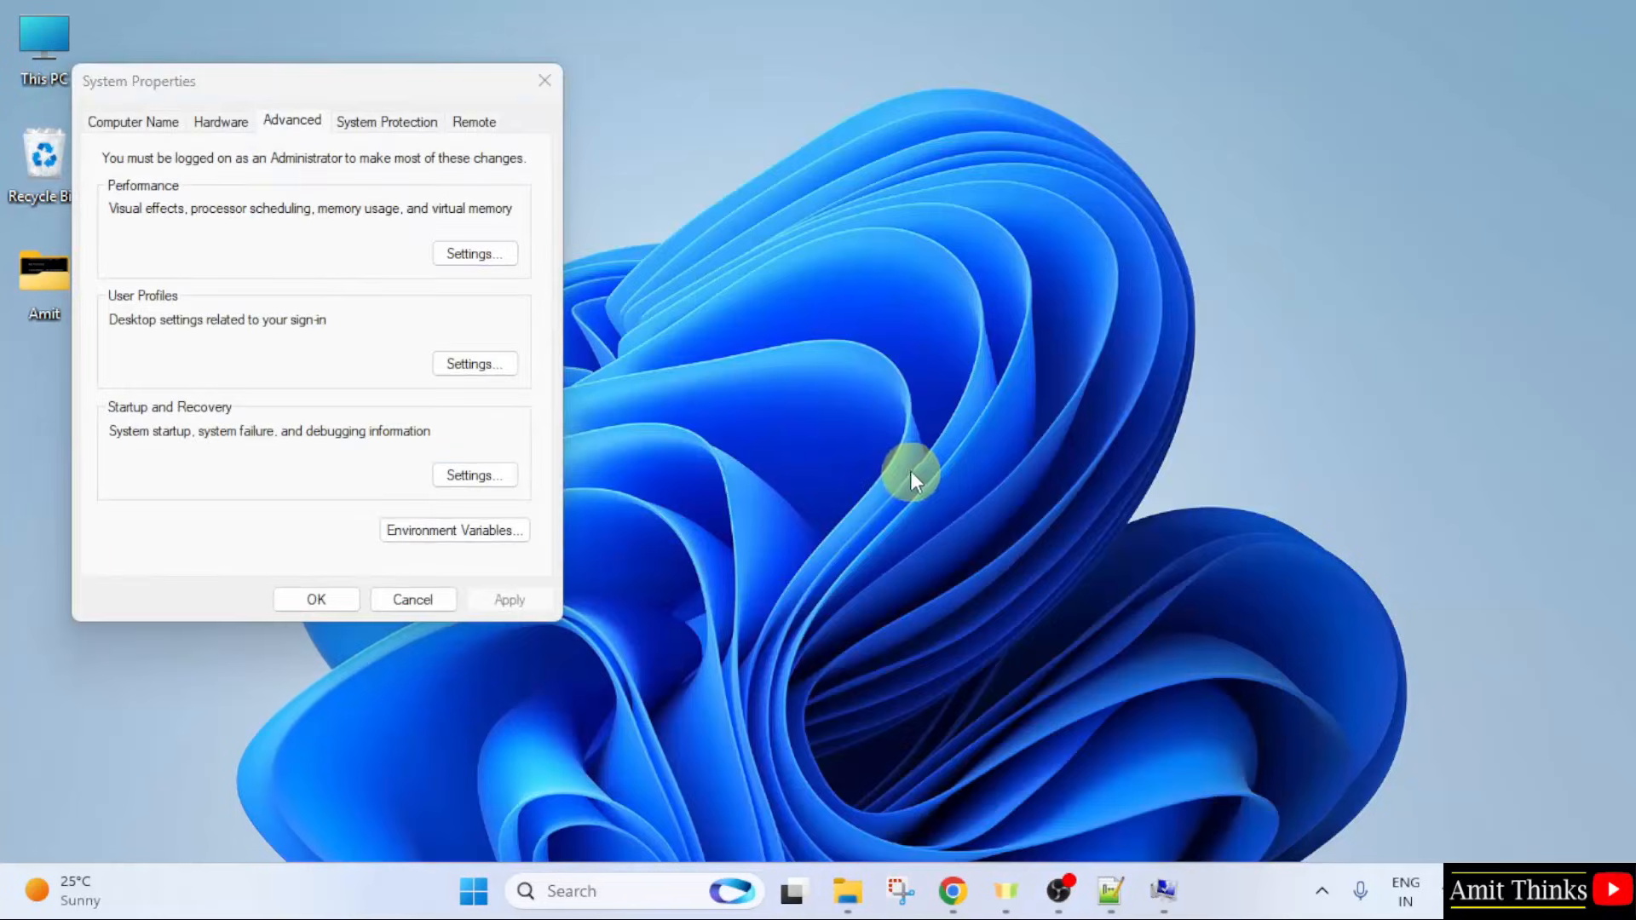
left_click(439, 534)
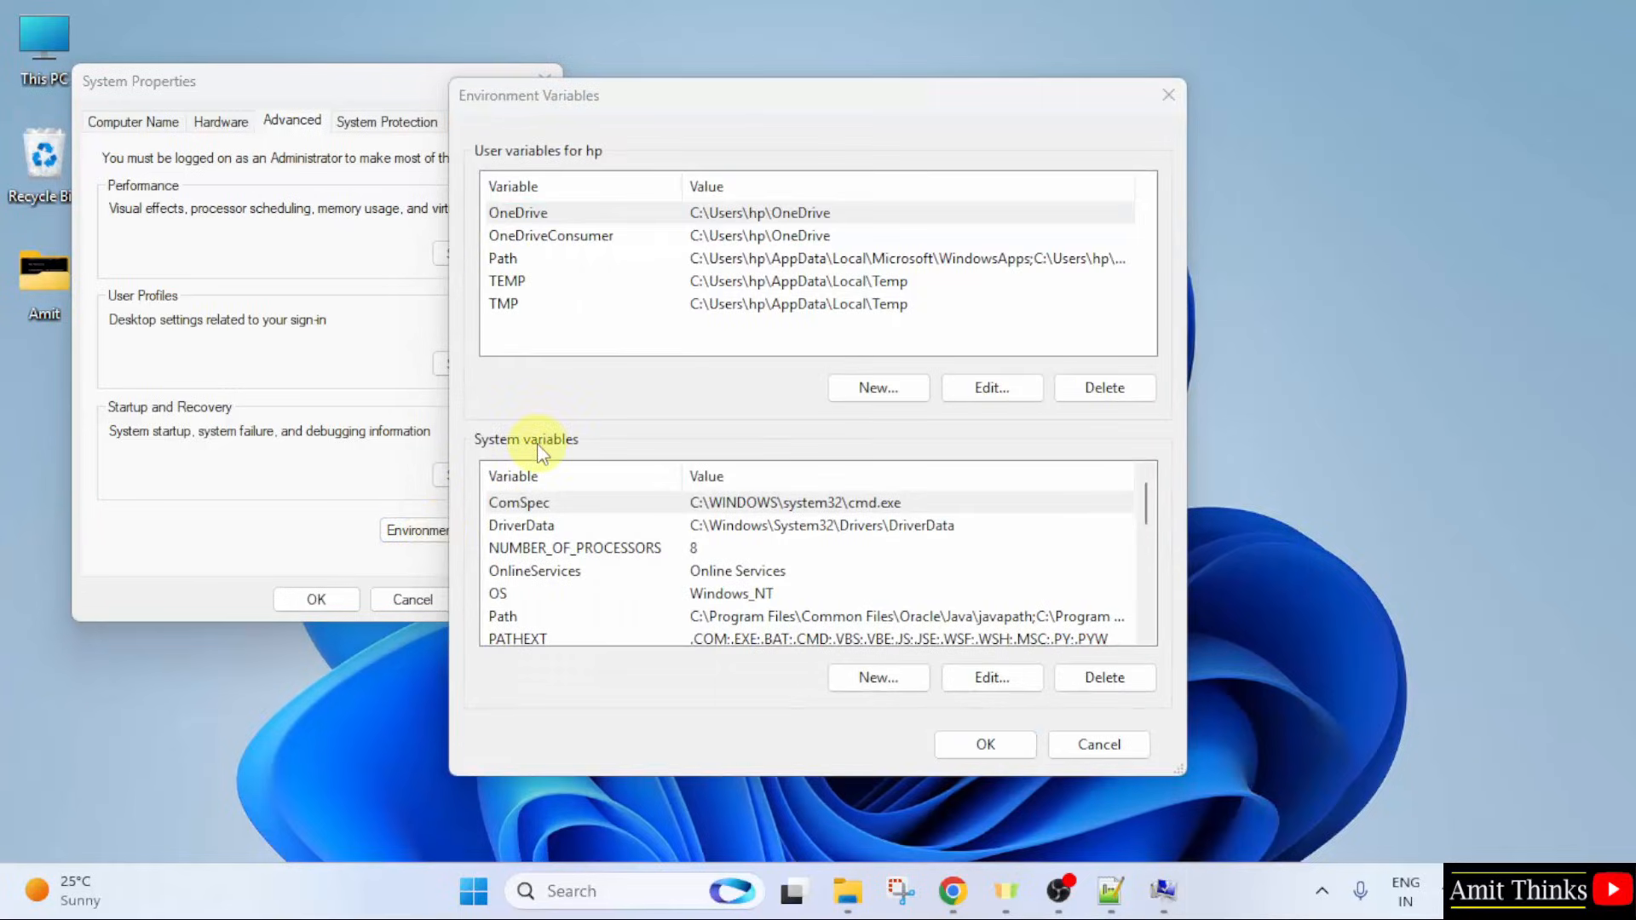
Step: Add C:\Program Files\Java\jdk-25\bin as a new entry in the system Path variable, save it and close System Properties
left_click(832, 610)
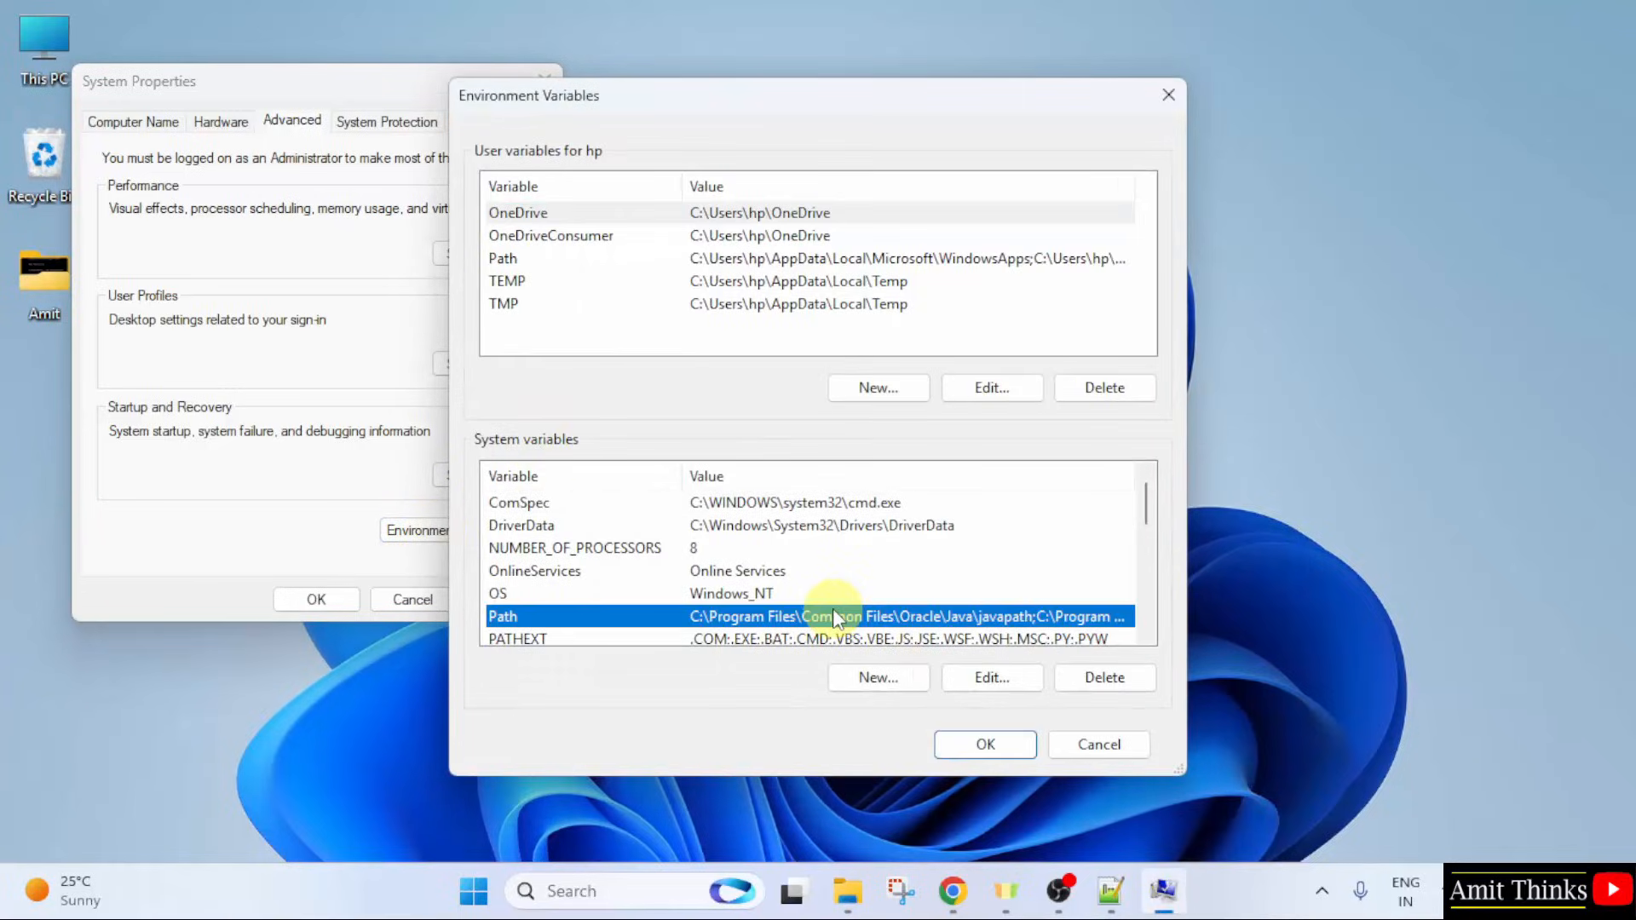
double_click(831, 610)
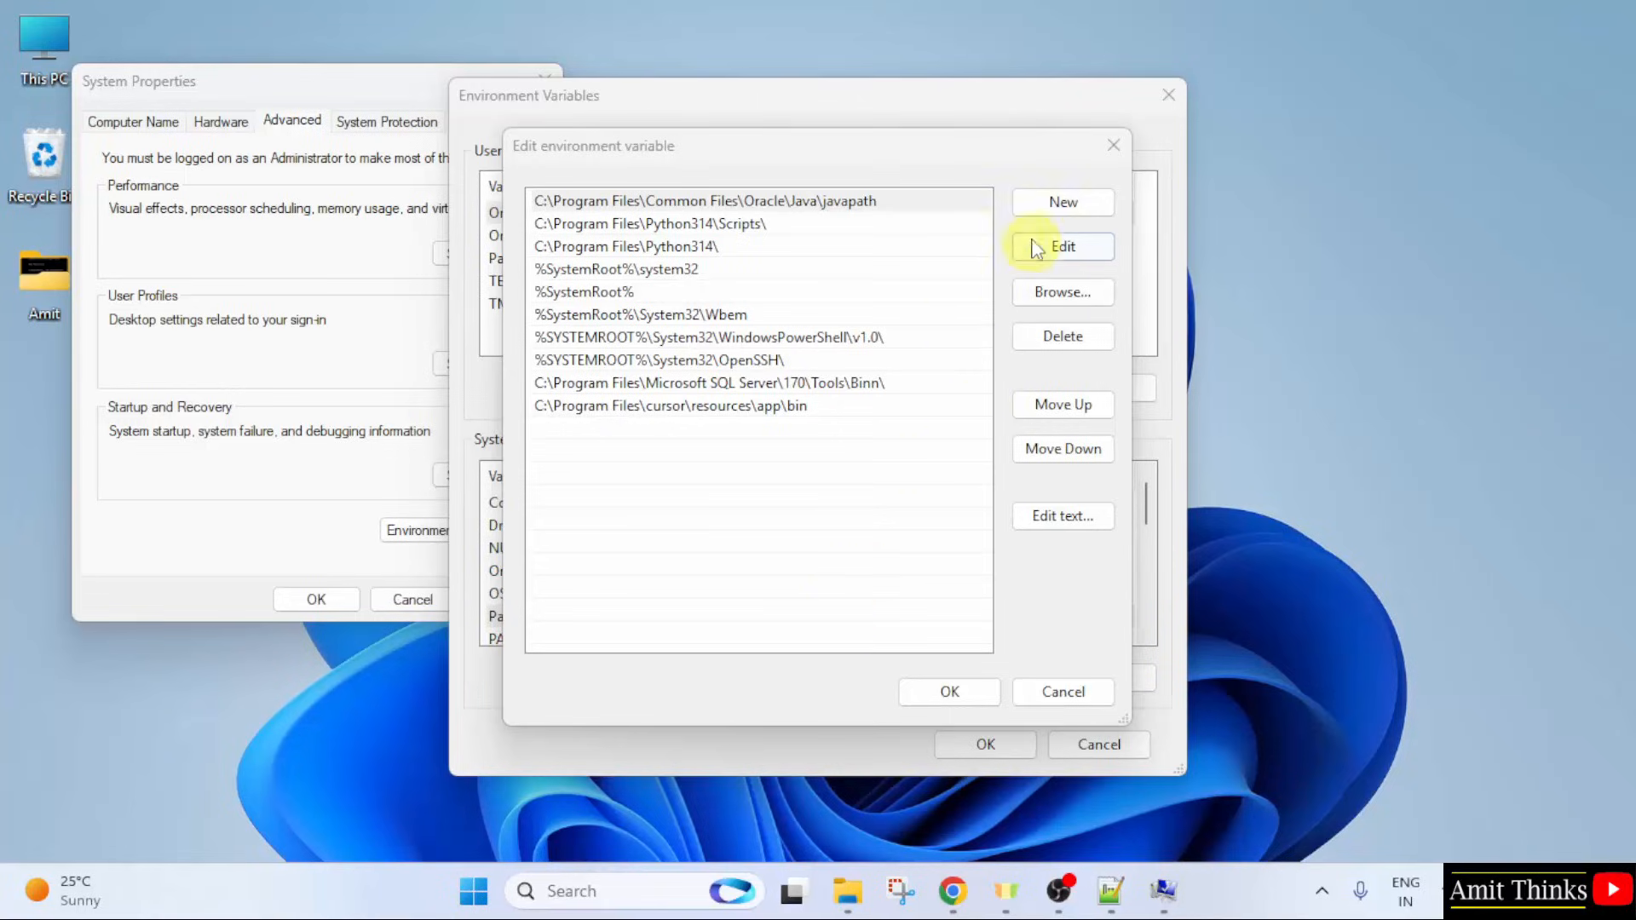
left_click(1030, 201)
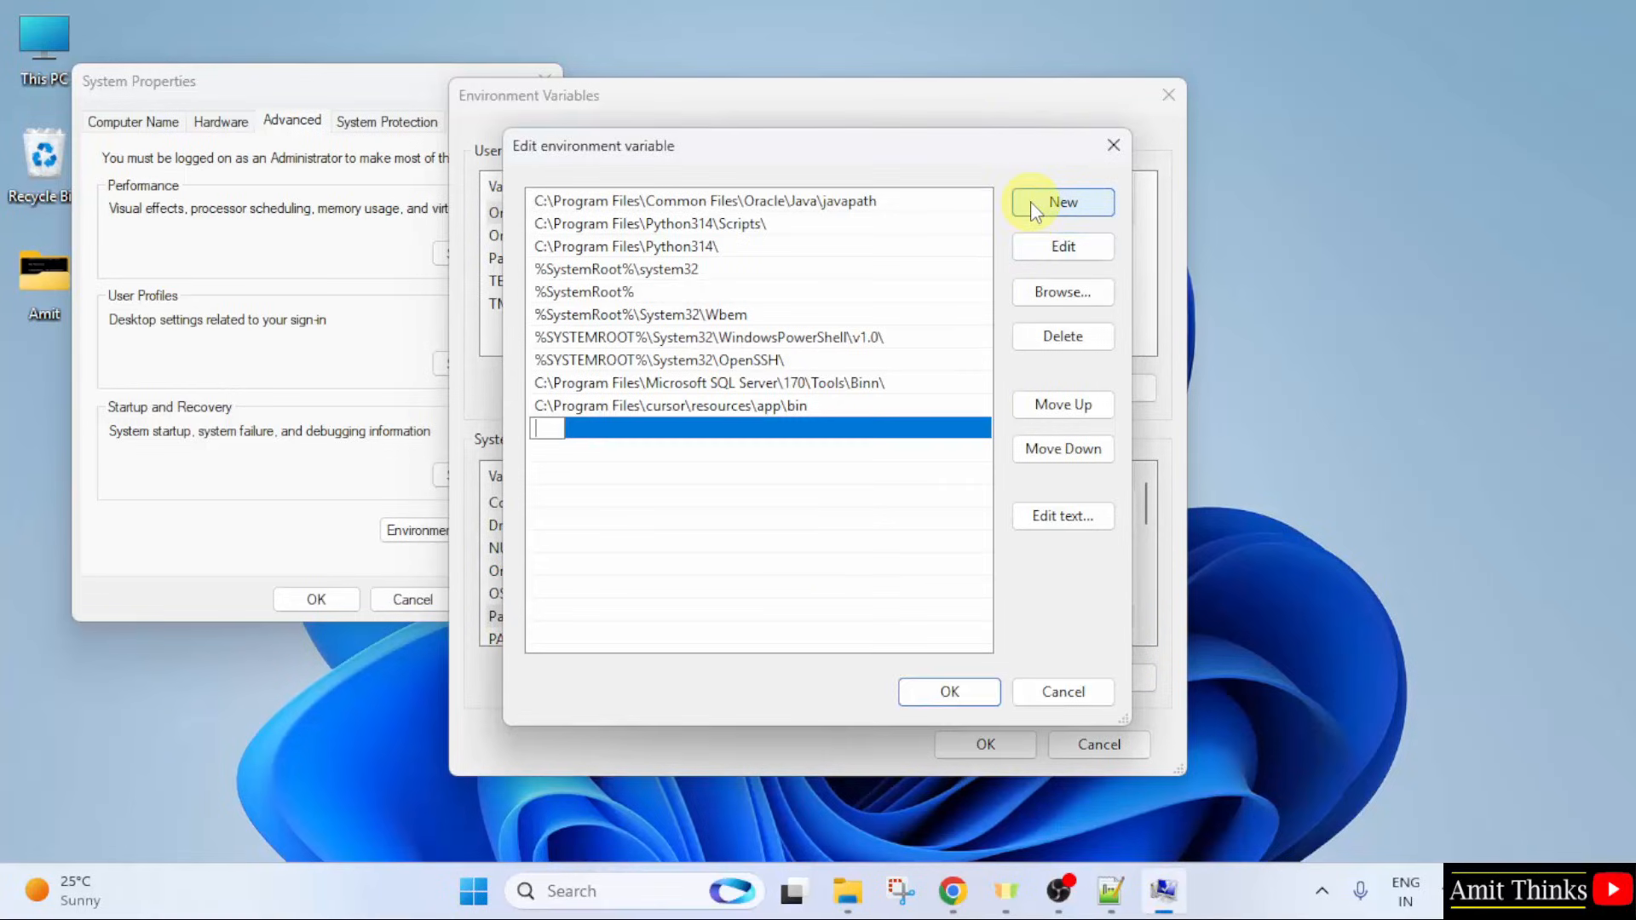
right_click(532, 429)
left_click(587, 539)
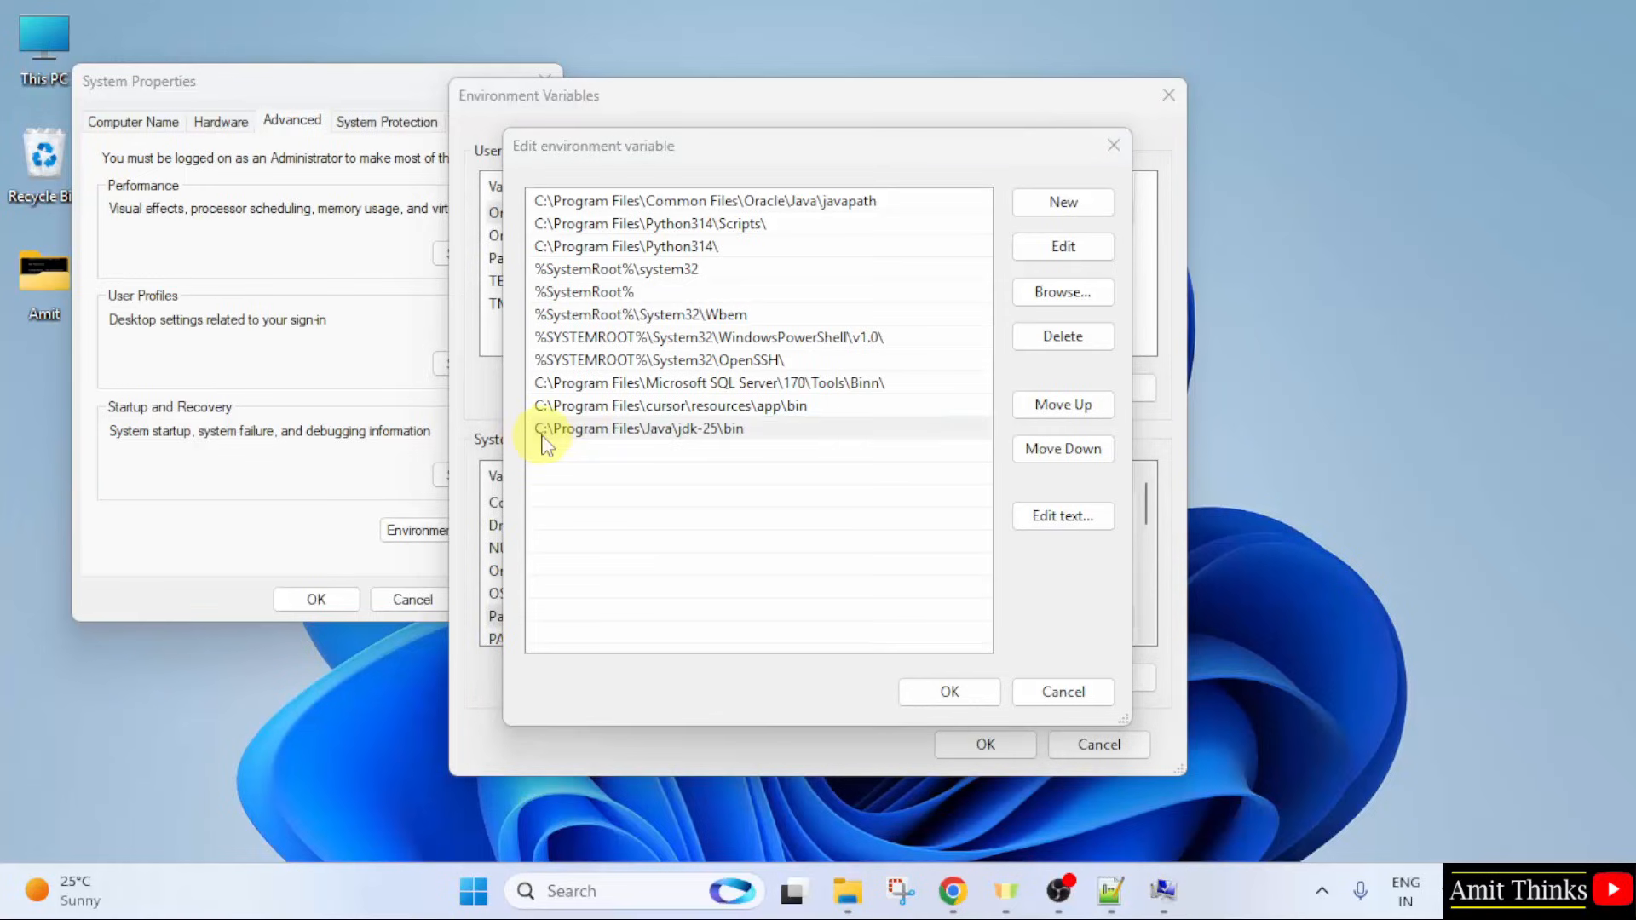
left_click(949, 697)
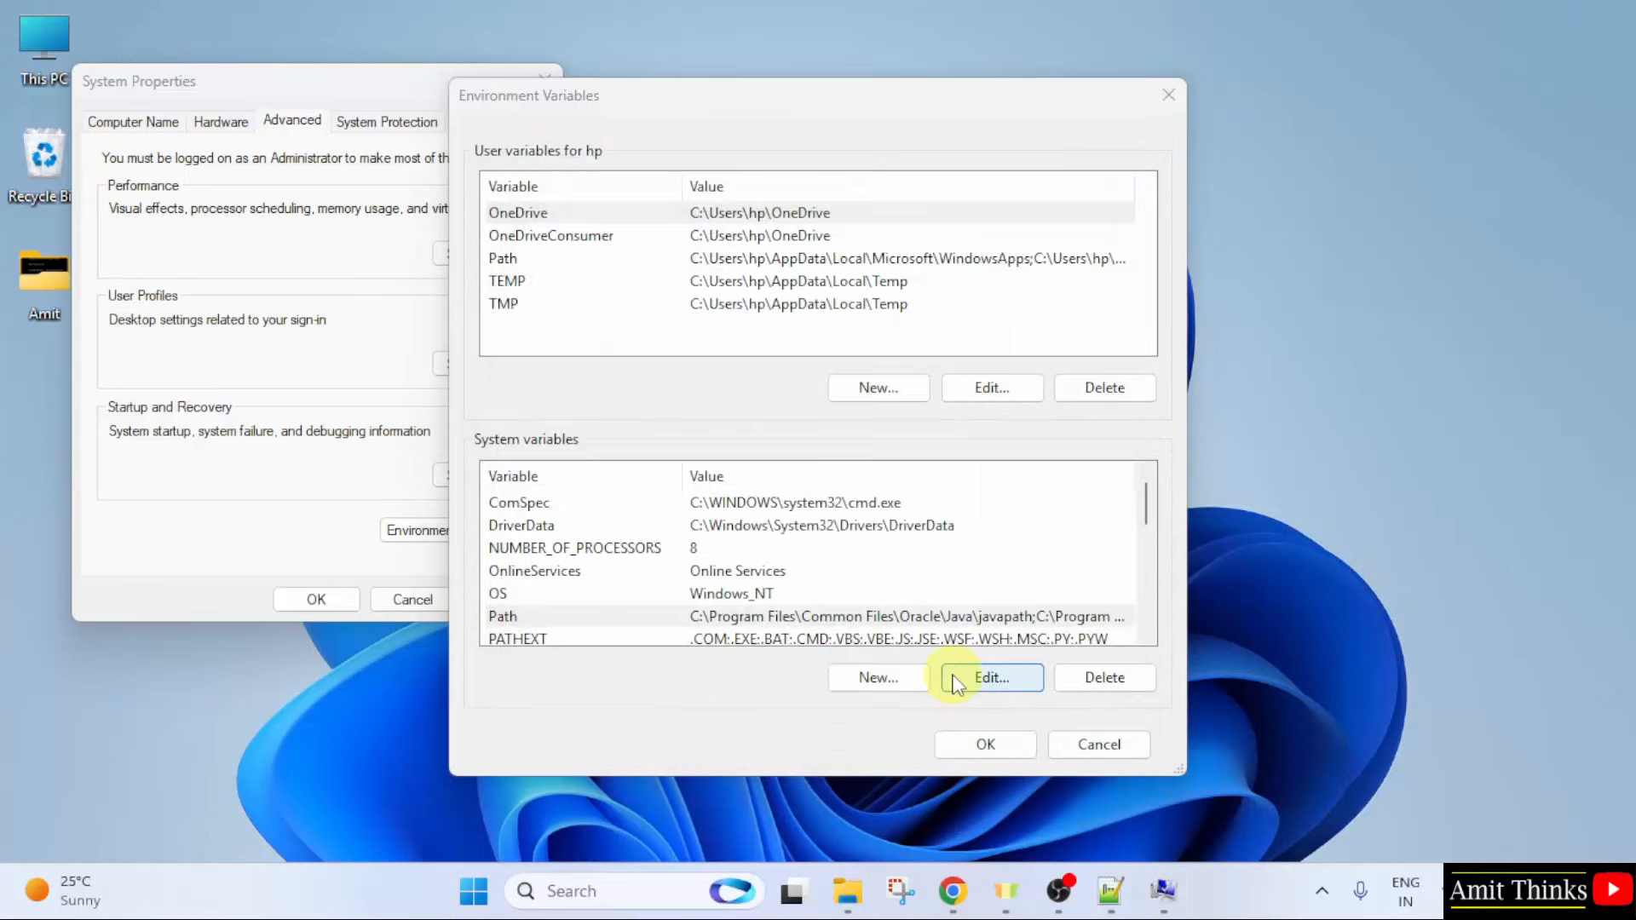
left_click(974, 745)
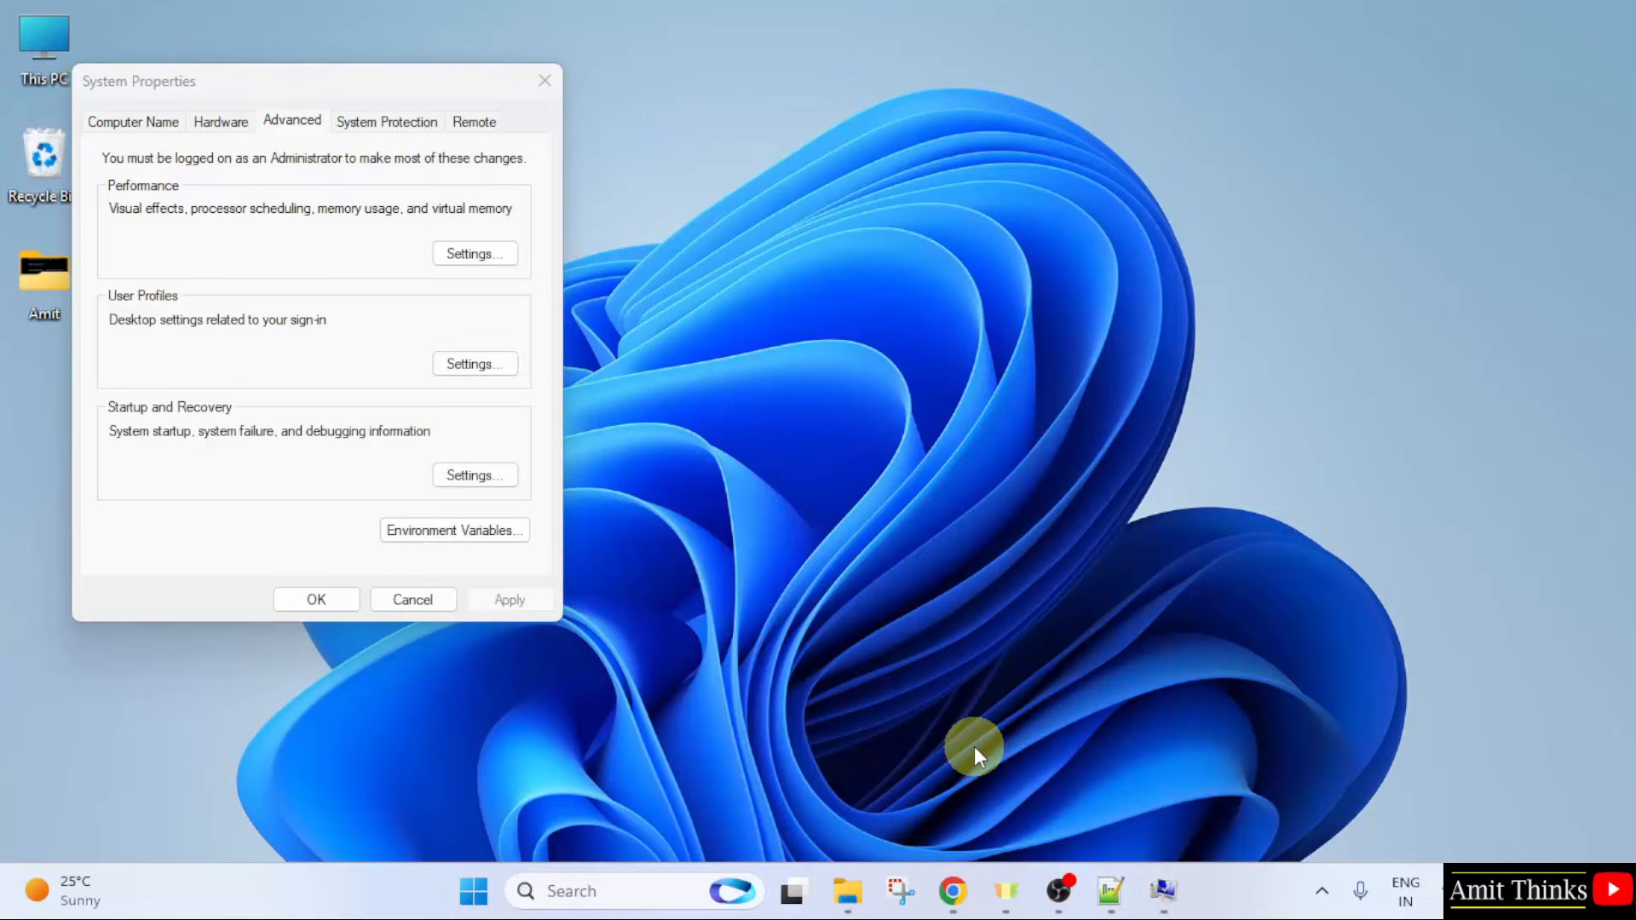
left_click(329, 601)
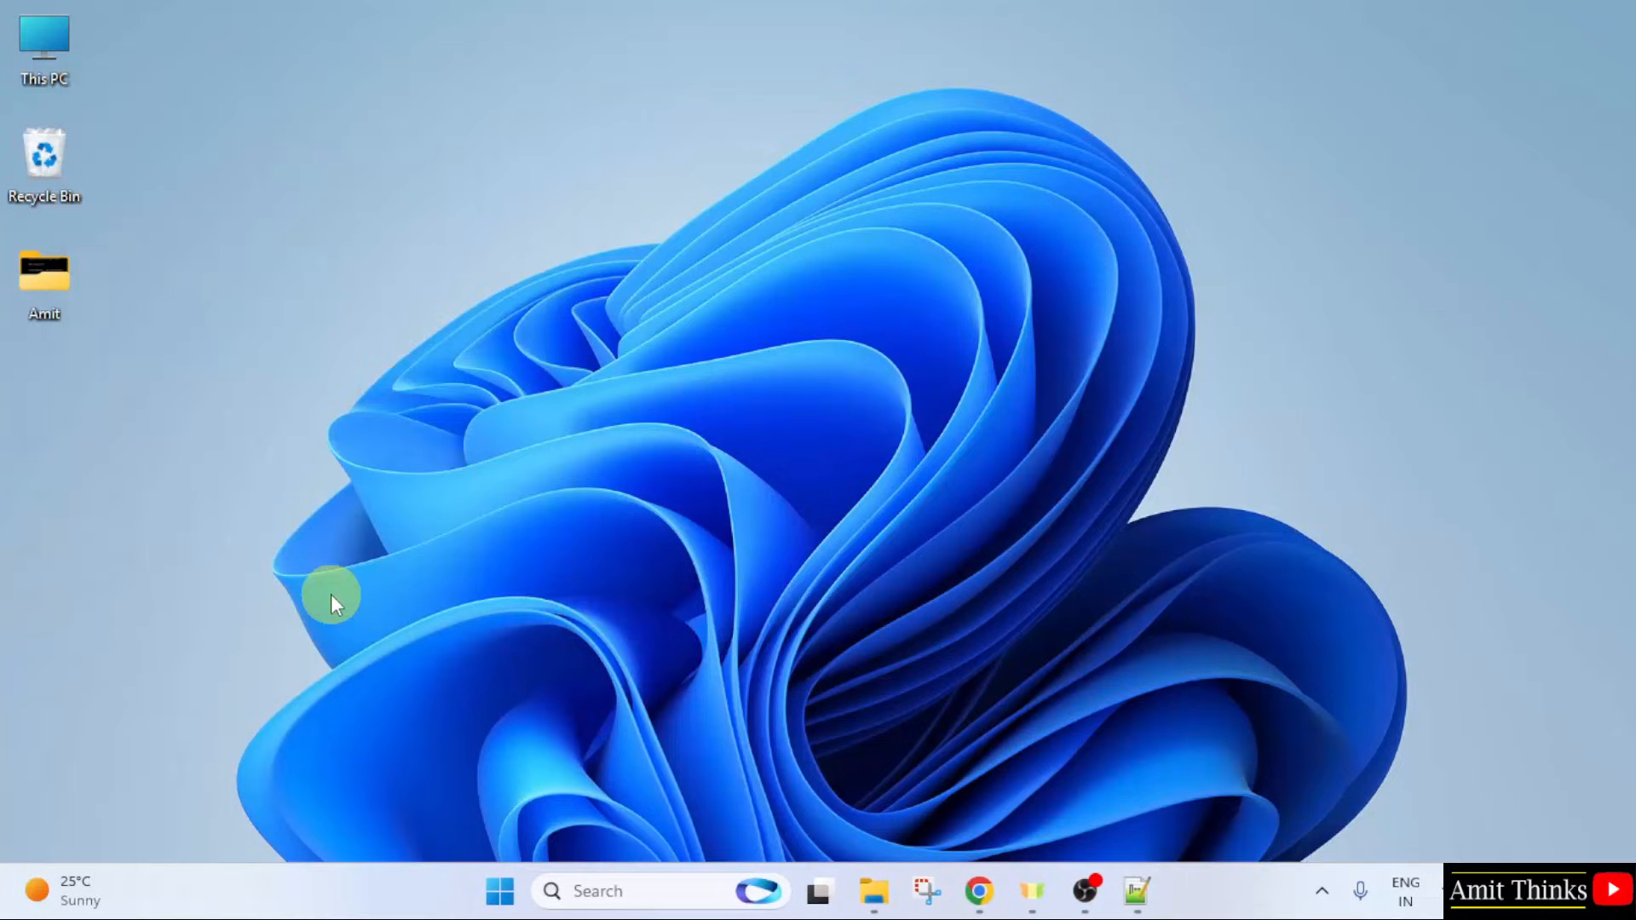
Step: Open Command Prompt, check the installed Java version with java --version, and close the window
left_click(502, 894)
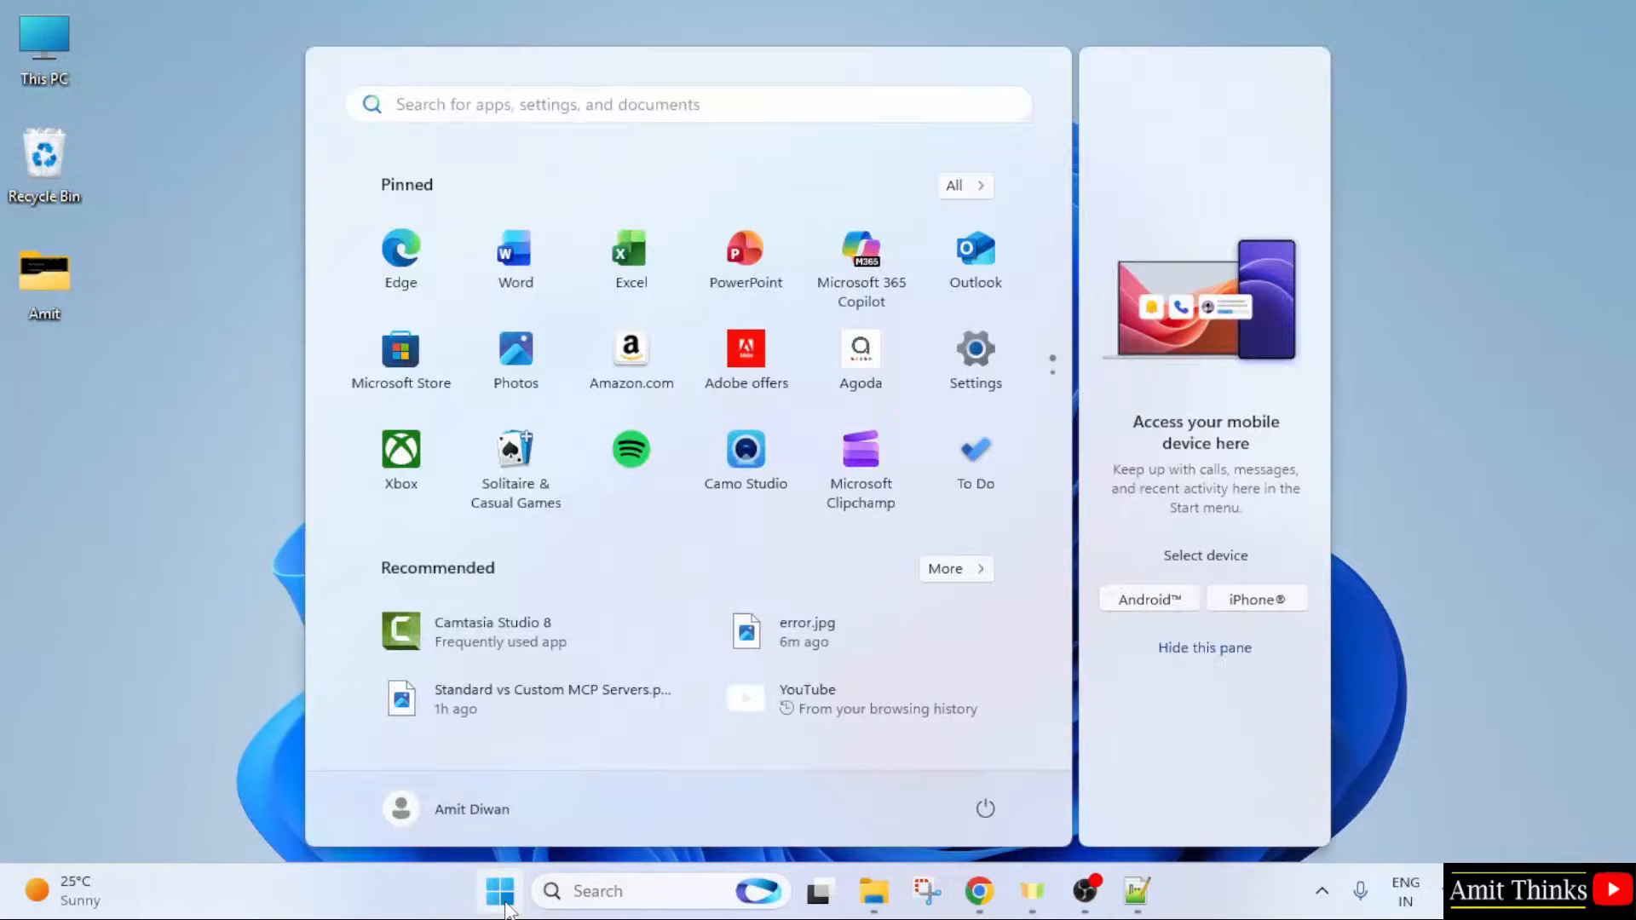
type("cmd")
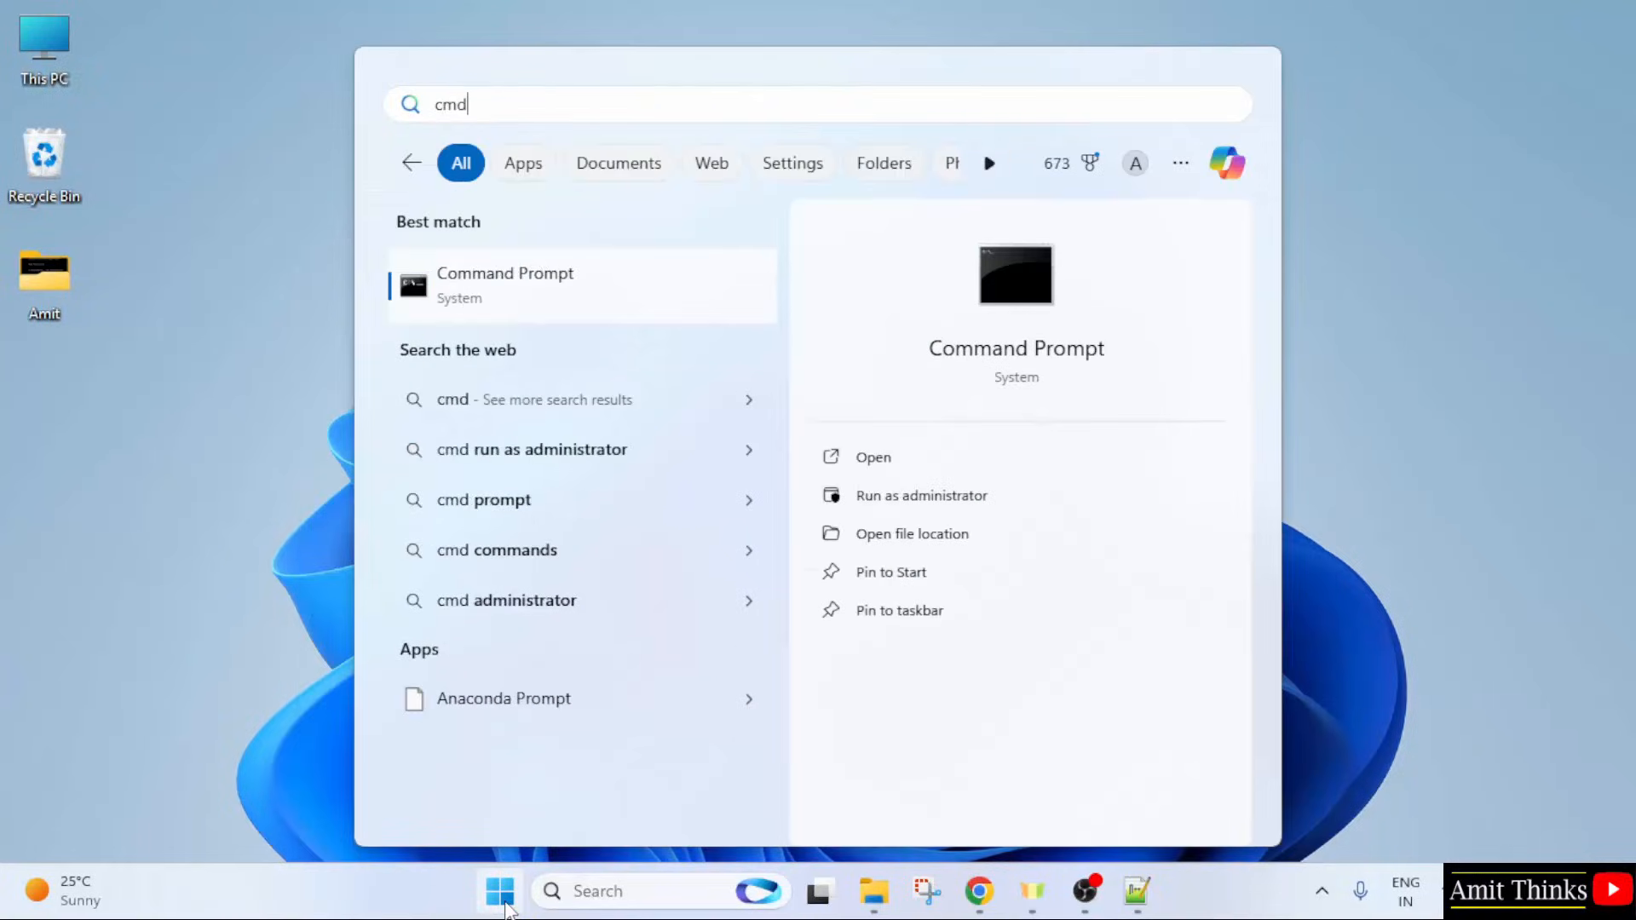
left_click(896, 460)
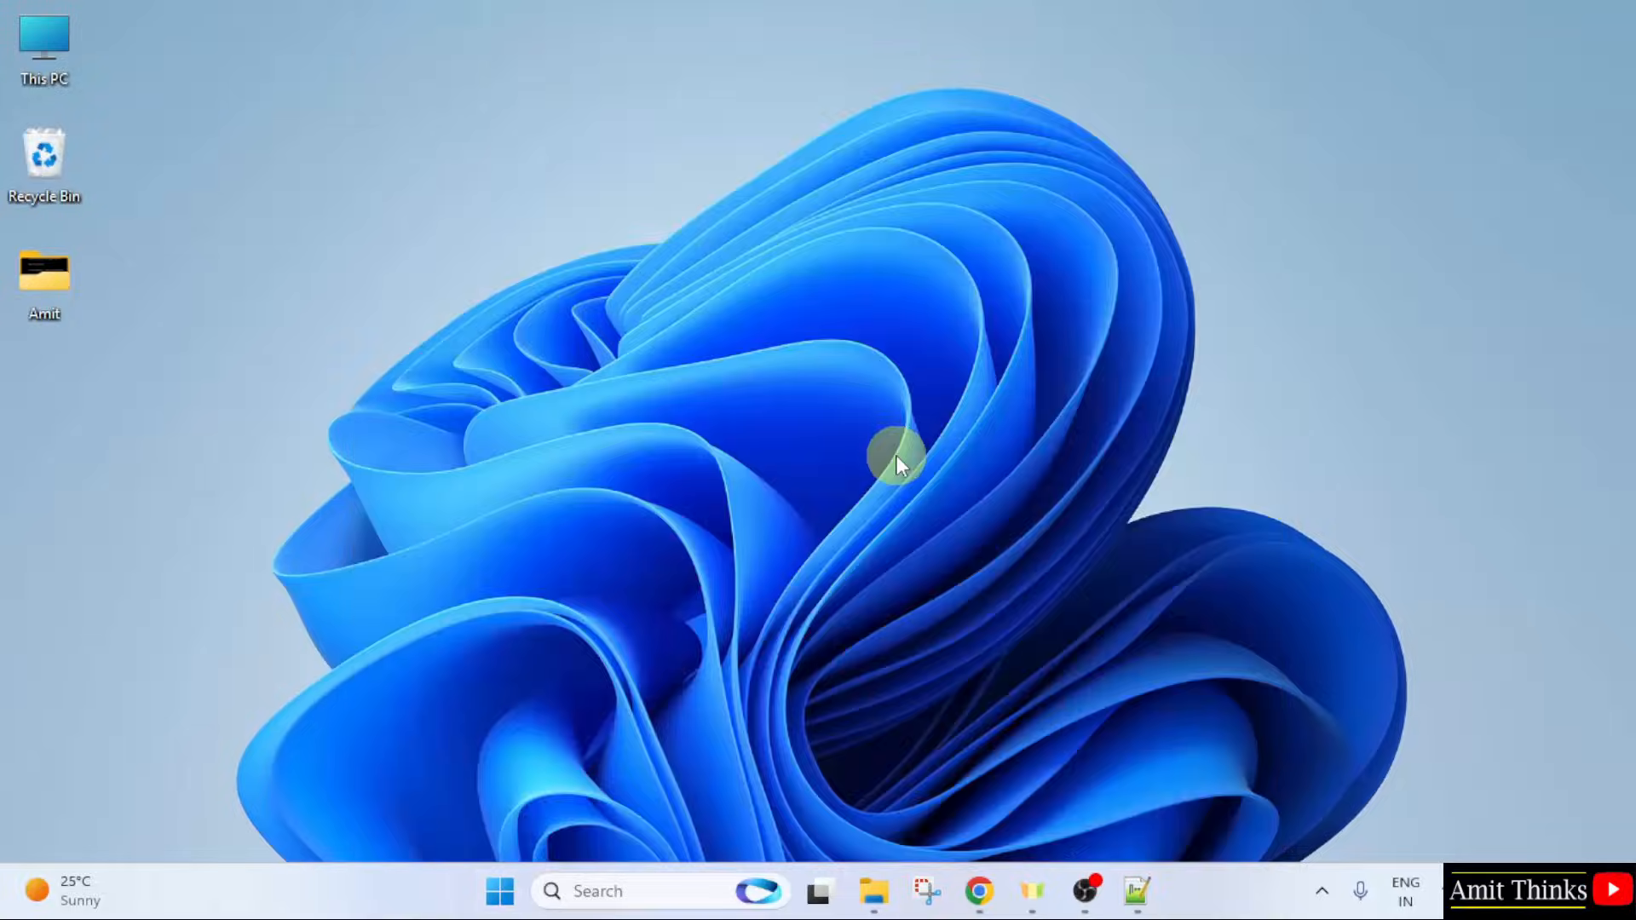
left_click_drag(584, 121, 682, 95)
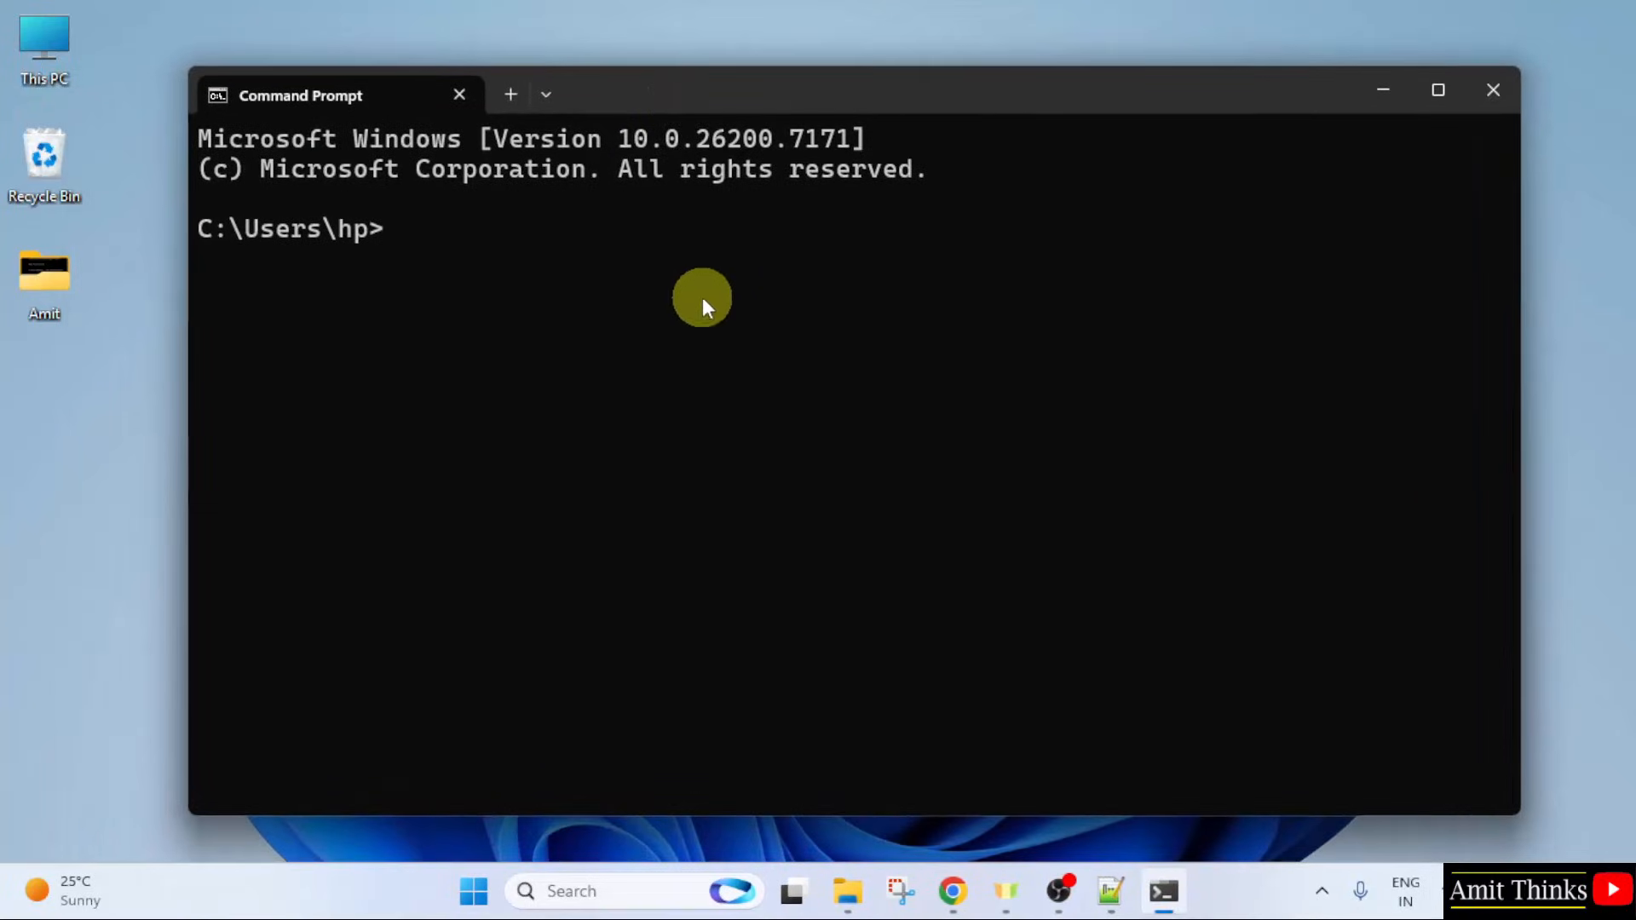
type("java ")
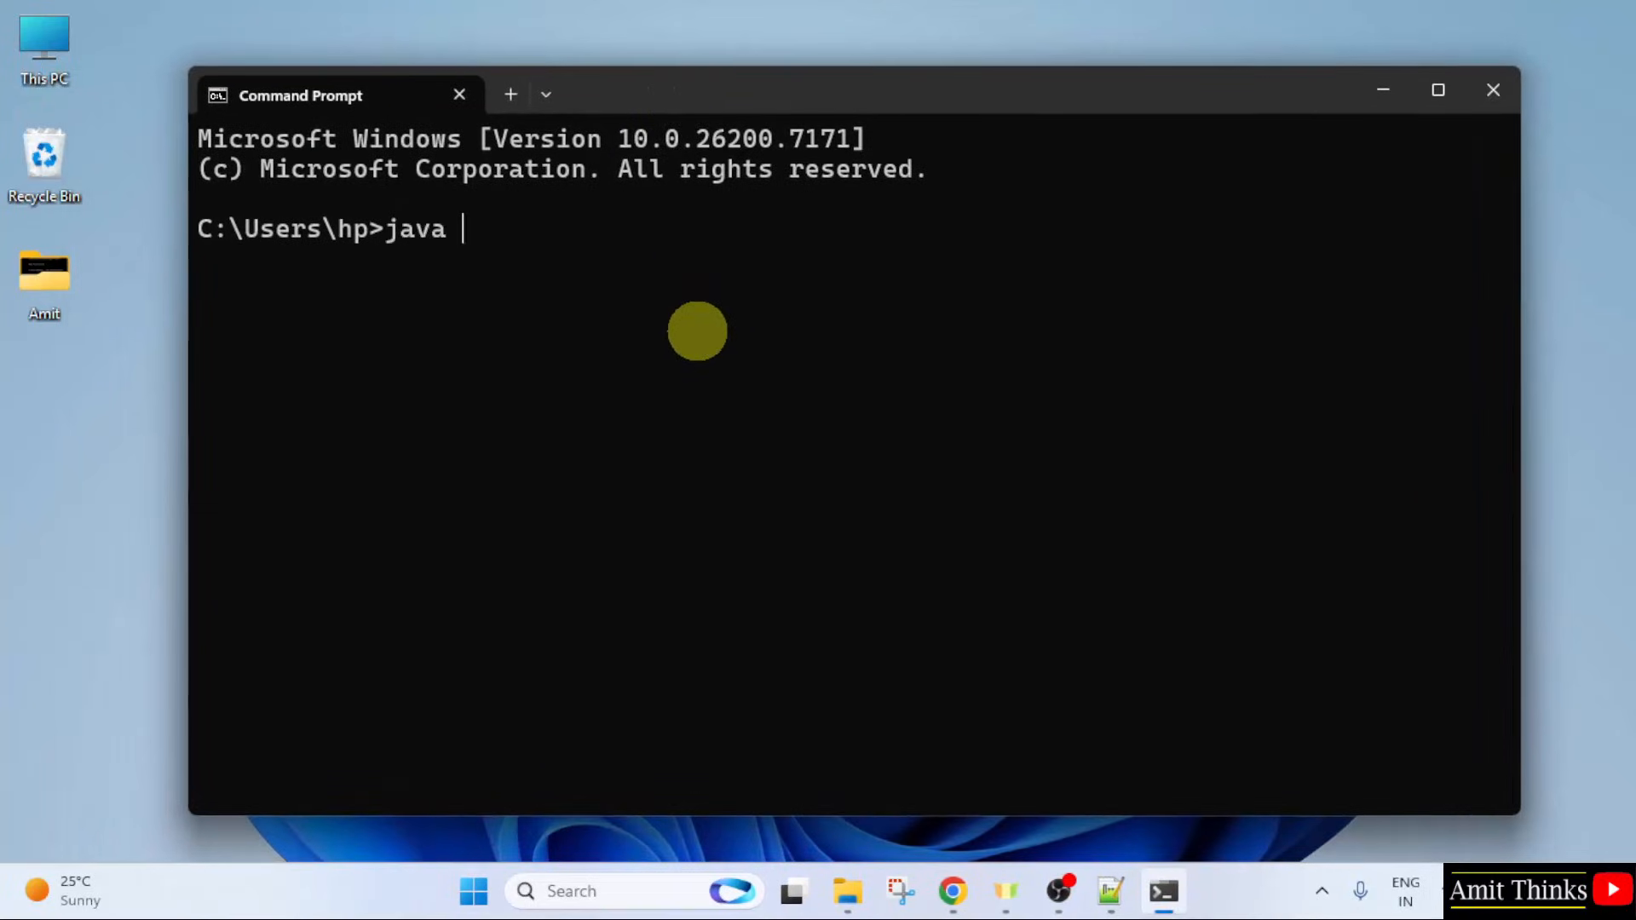
type("--version")
key("Return")
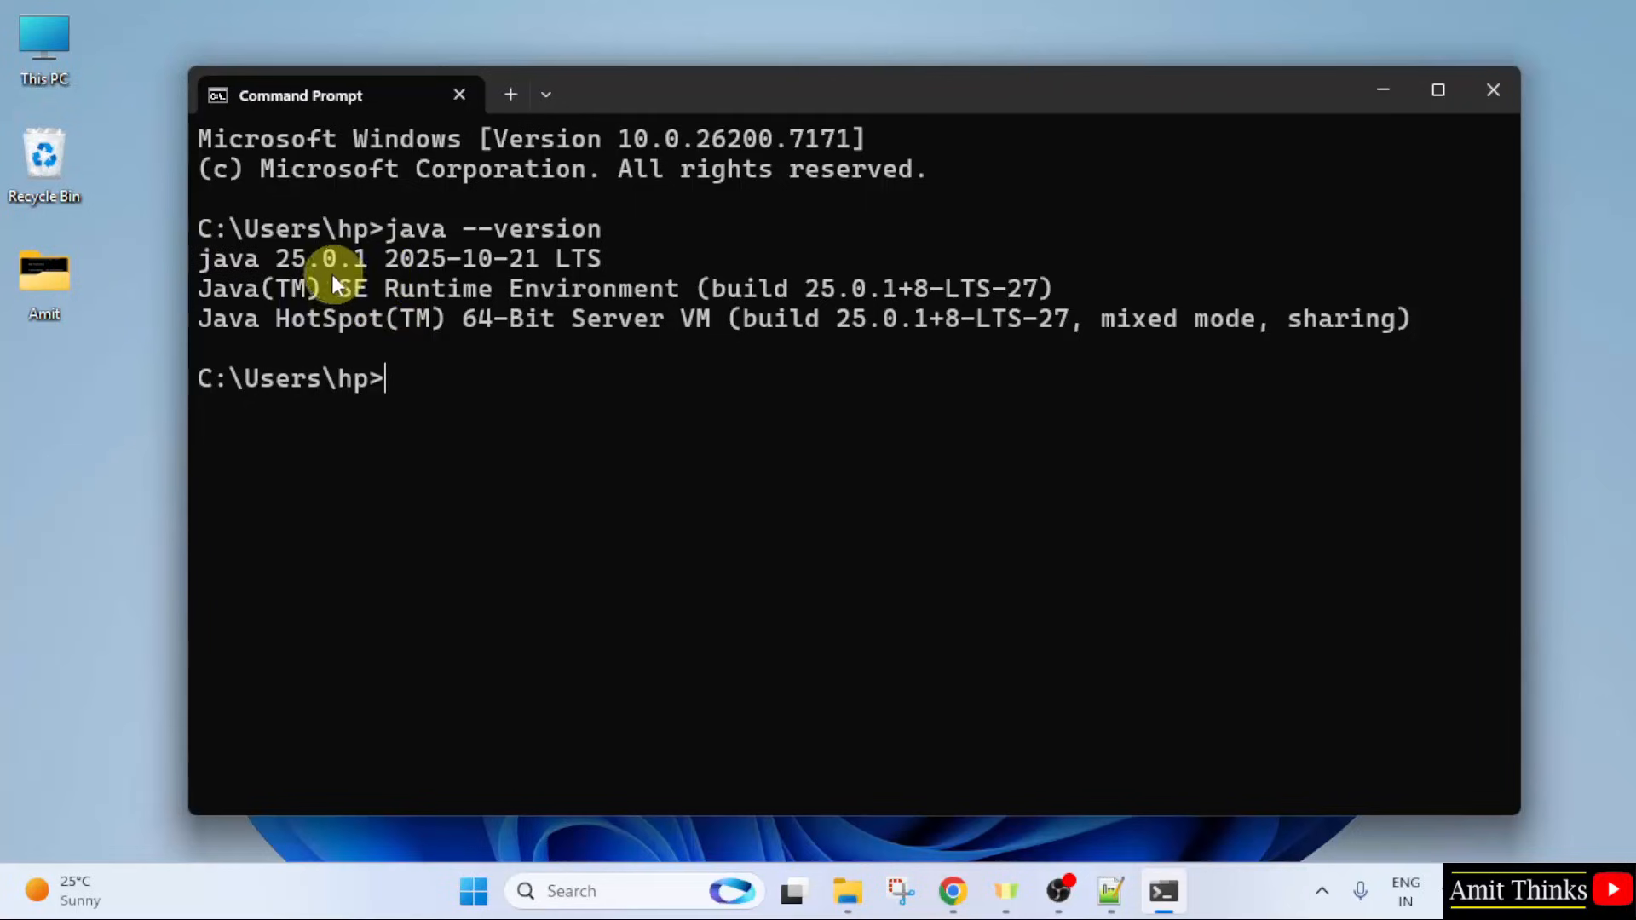
left_click(1491, 92)
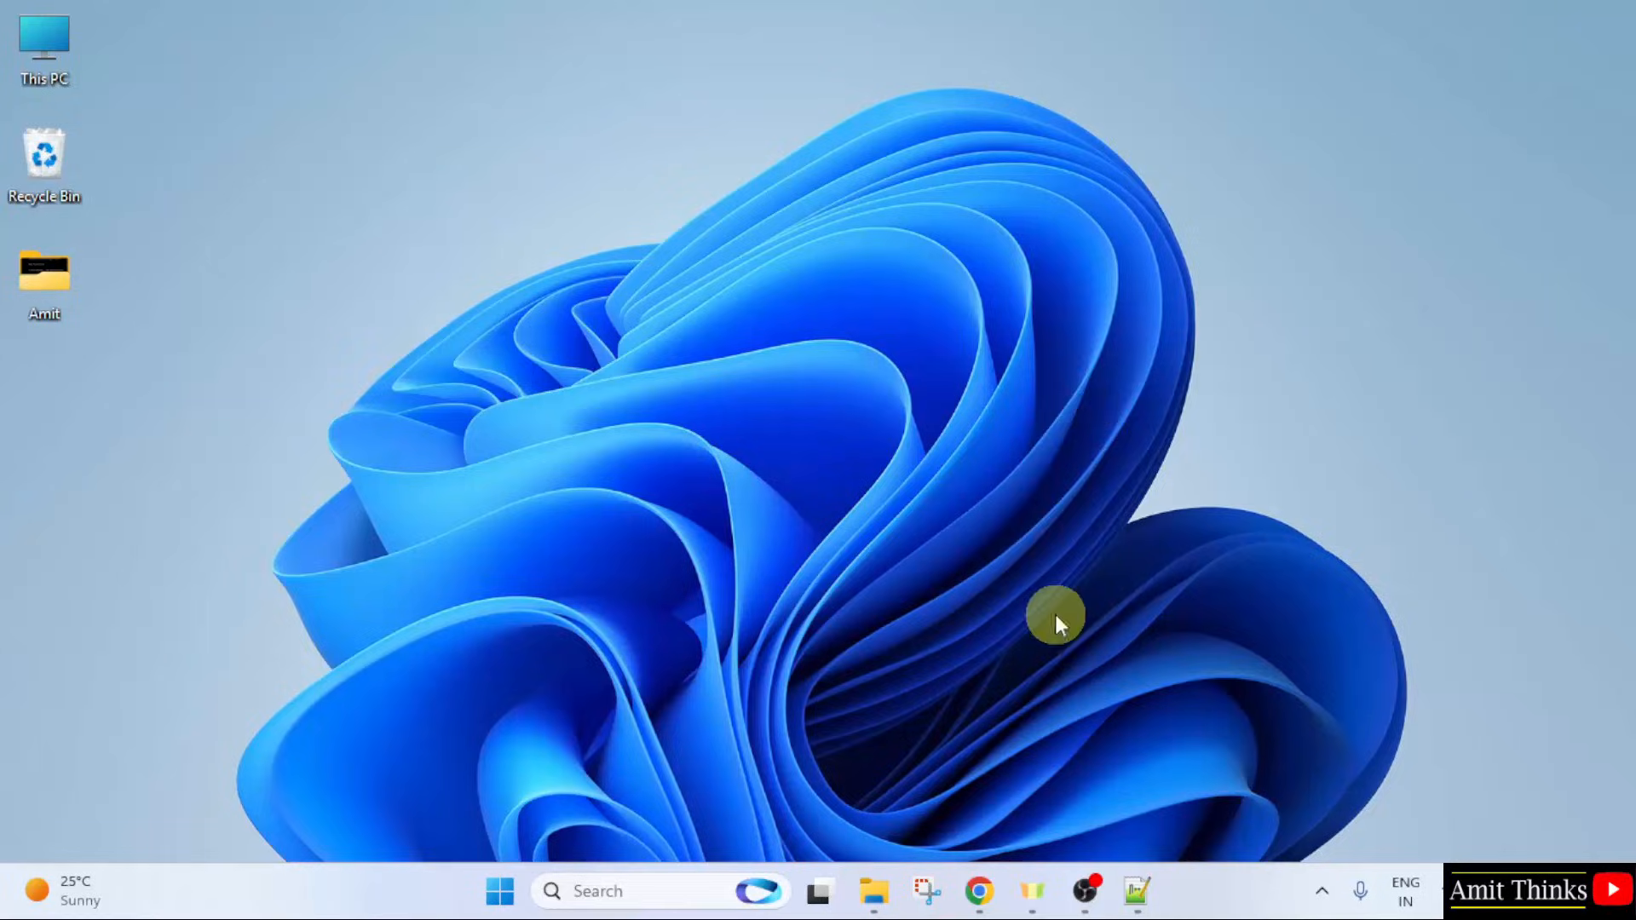
Step: Switch to Chrome, search Google for "netbeans" in a new tab and open the official Apache NetBeans website
left_click(979, 891)
left_click(351, 23)
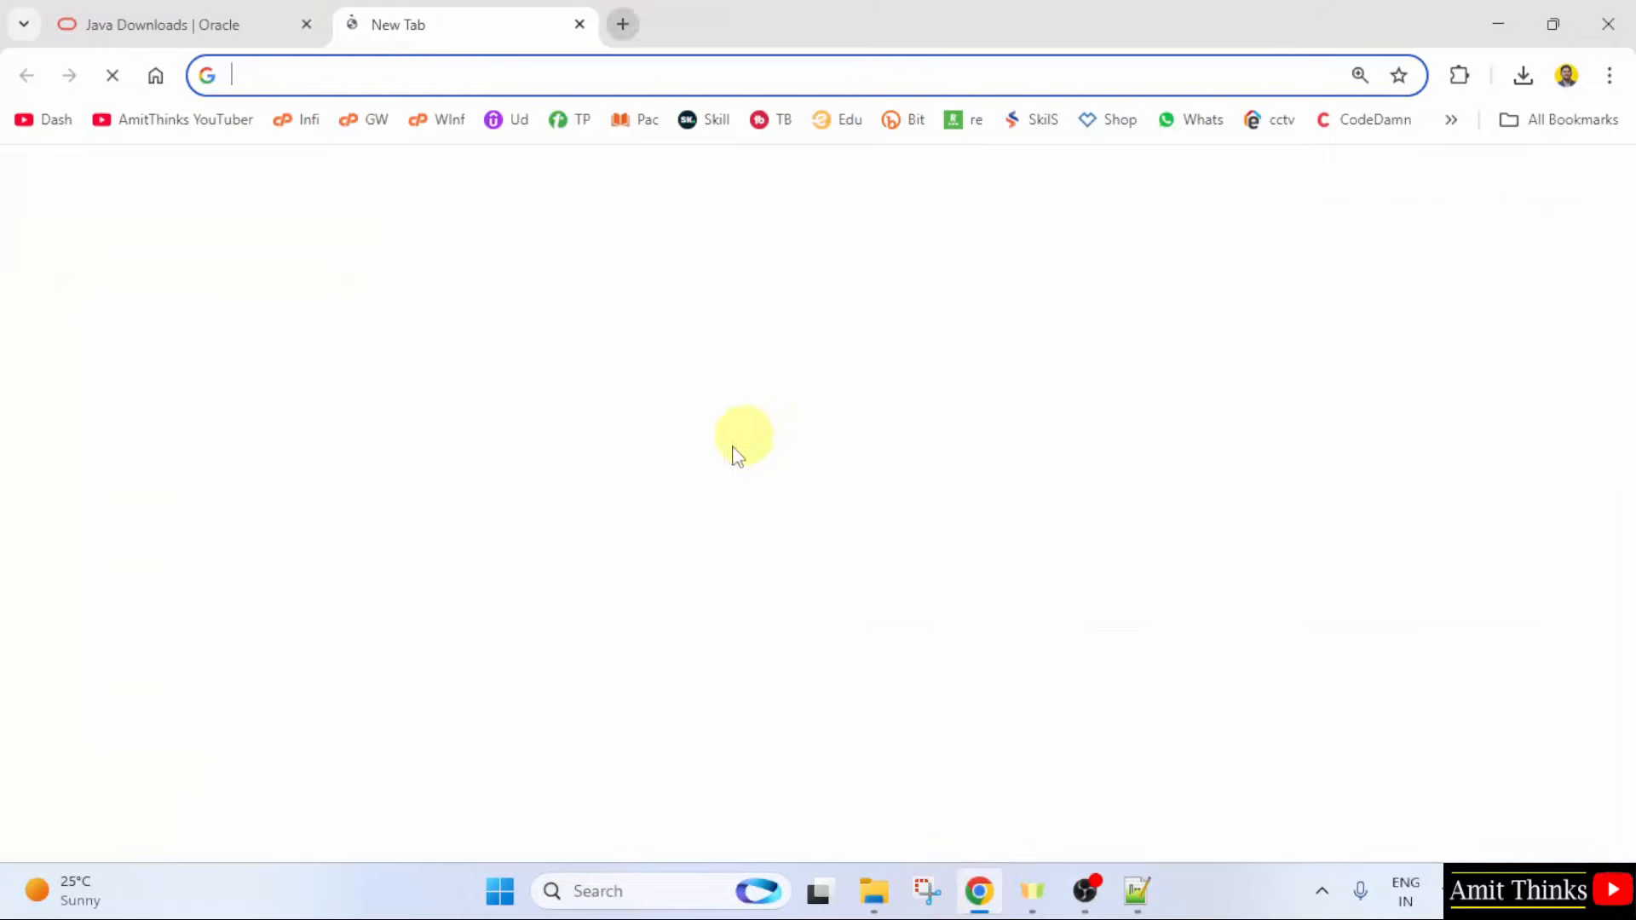
left_click(602, 513)
type("netbeans")
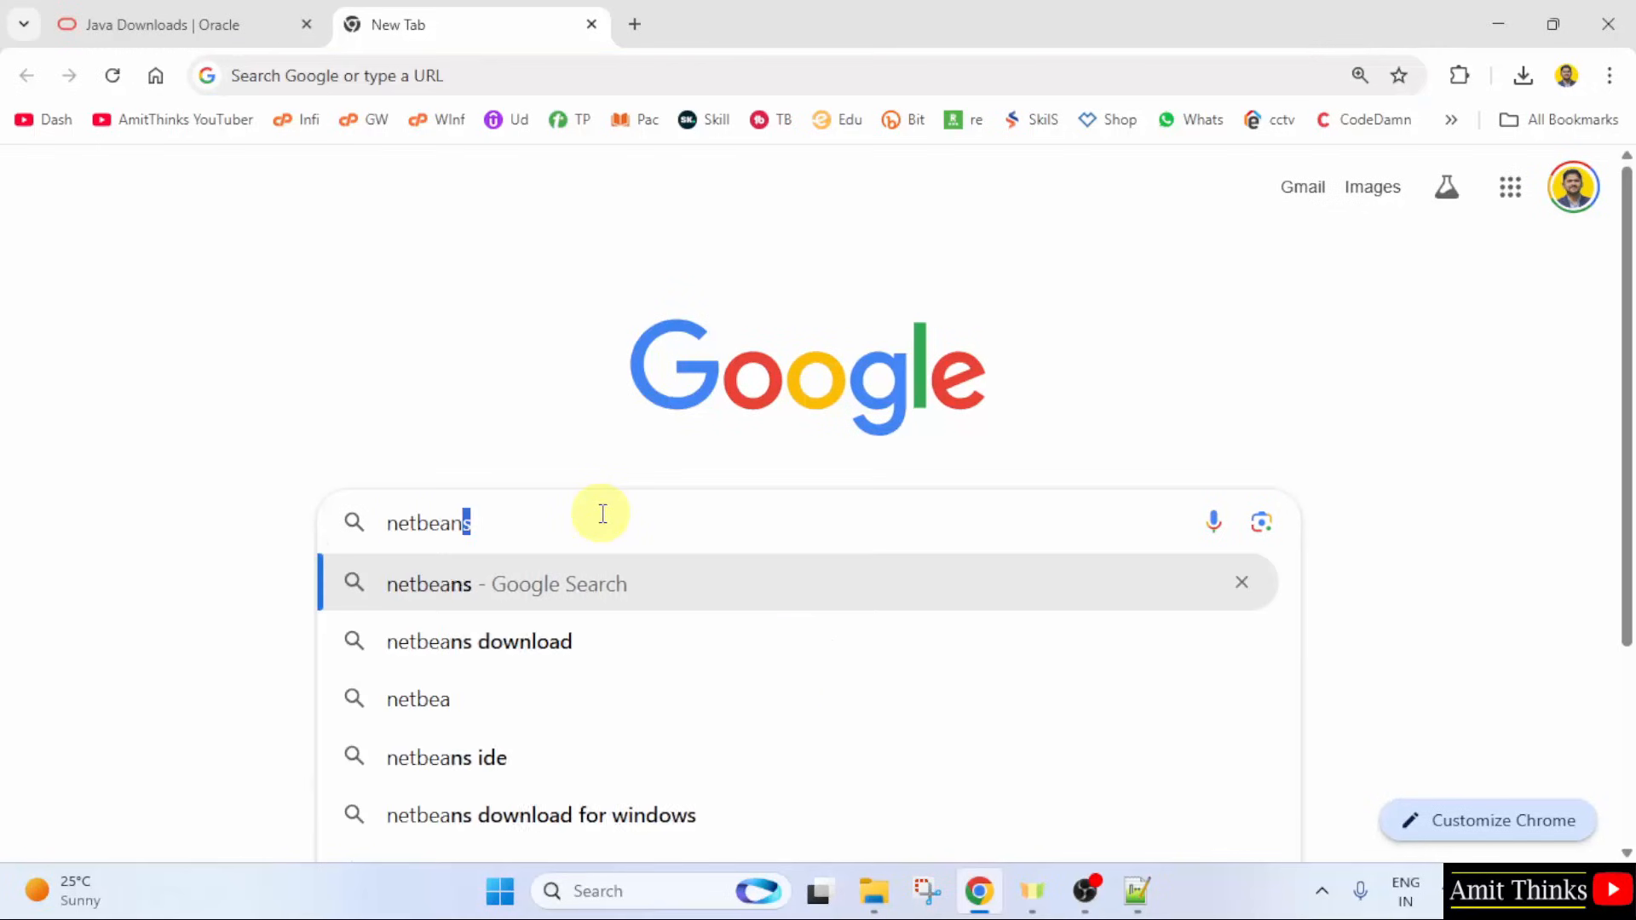
key("Return")
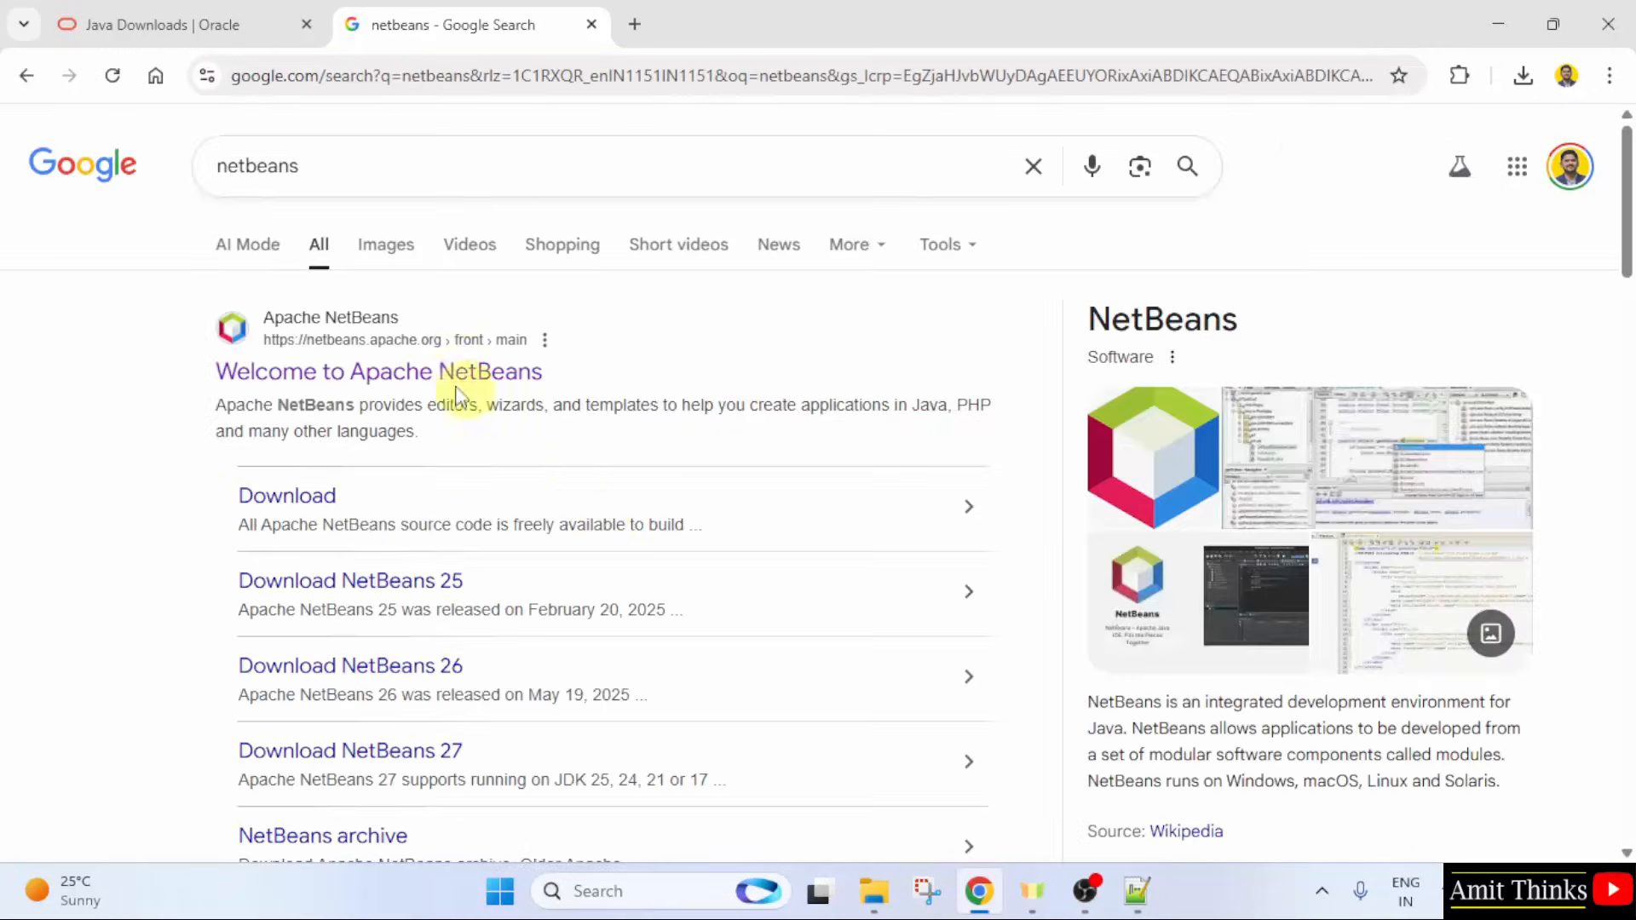
left_click(391, 375)
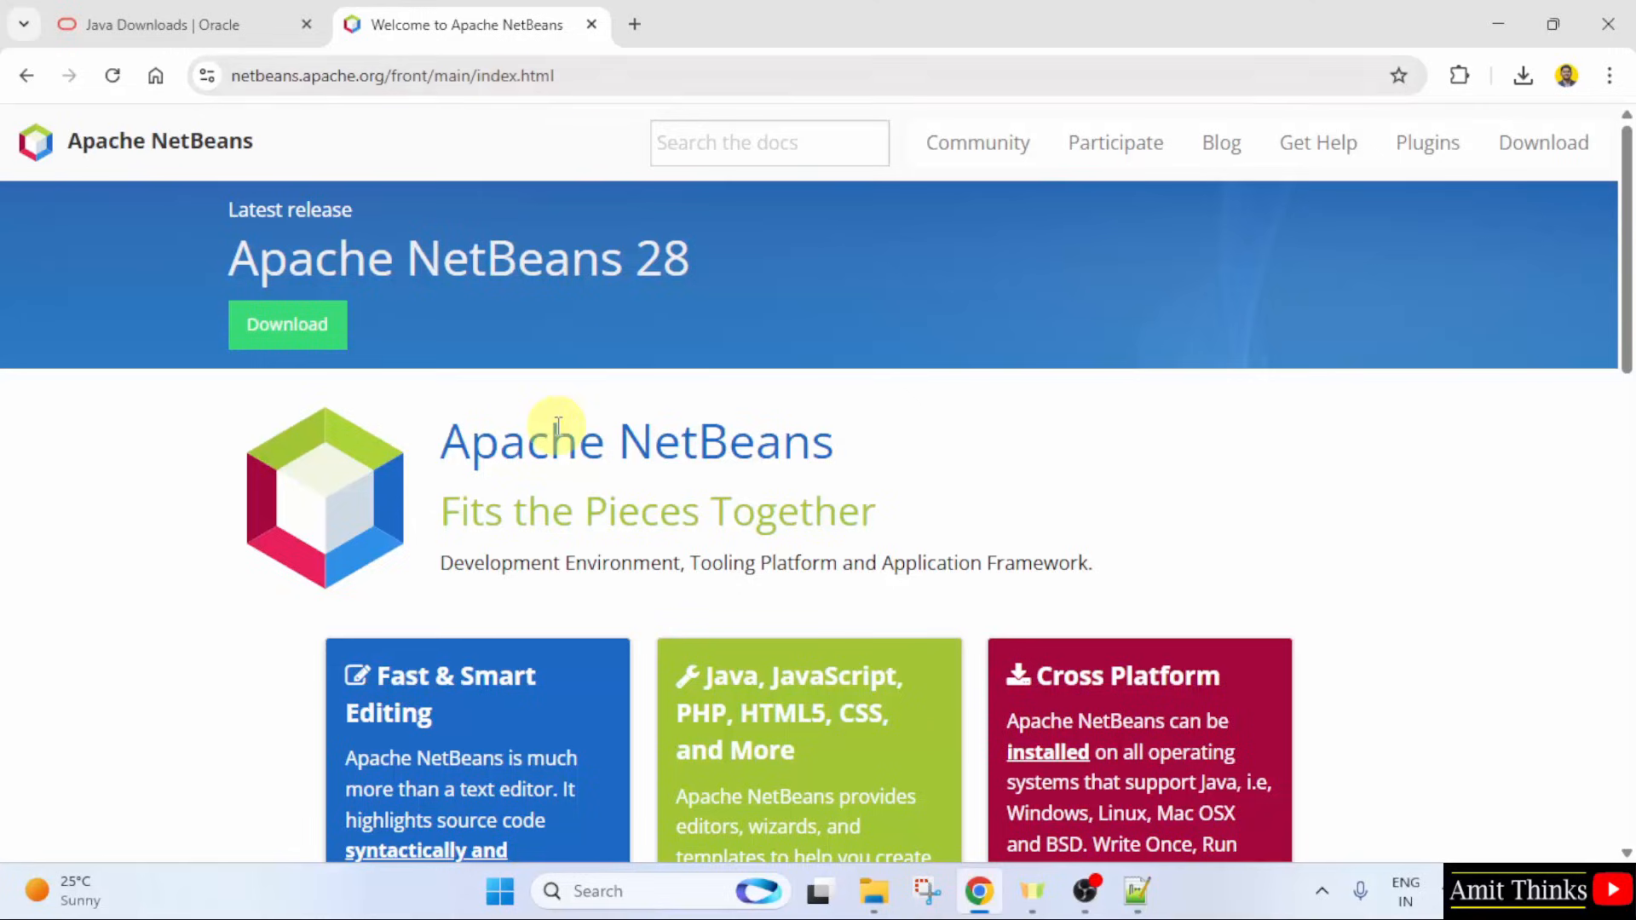
Step: Open the Apache NetBeans 28 download page and download the platform-independent binary netbeans-28-bin.zip
triple_click(528, 271)
left_click(687, 324)
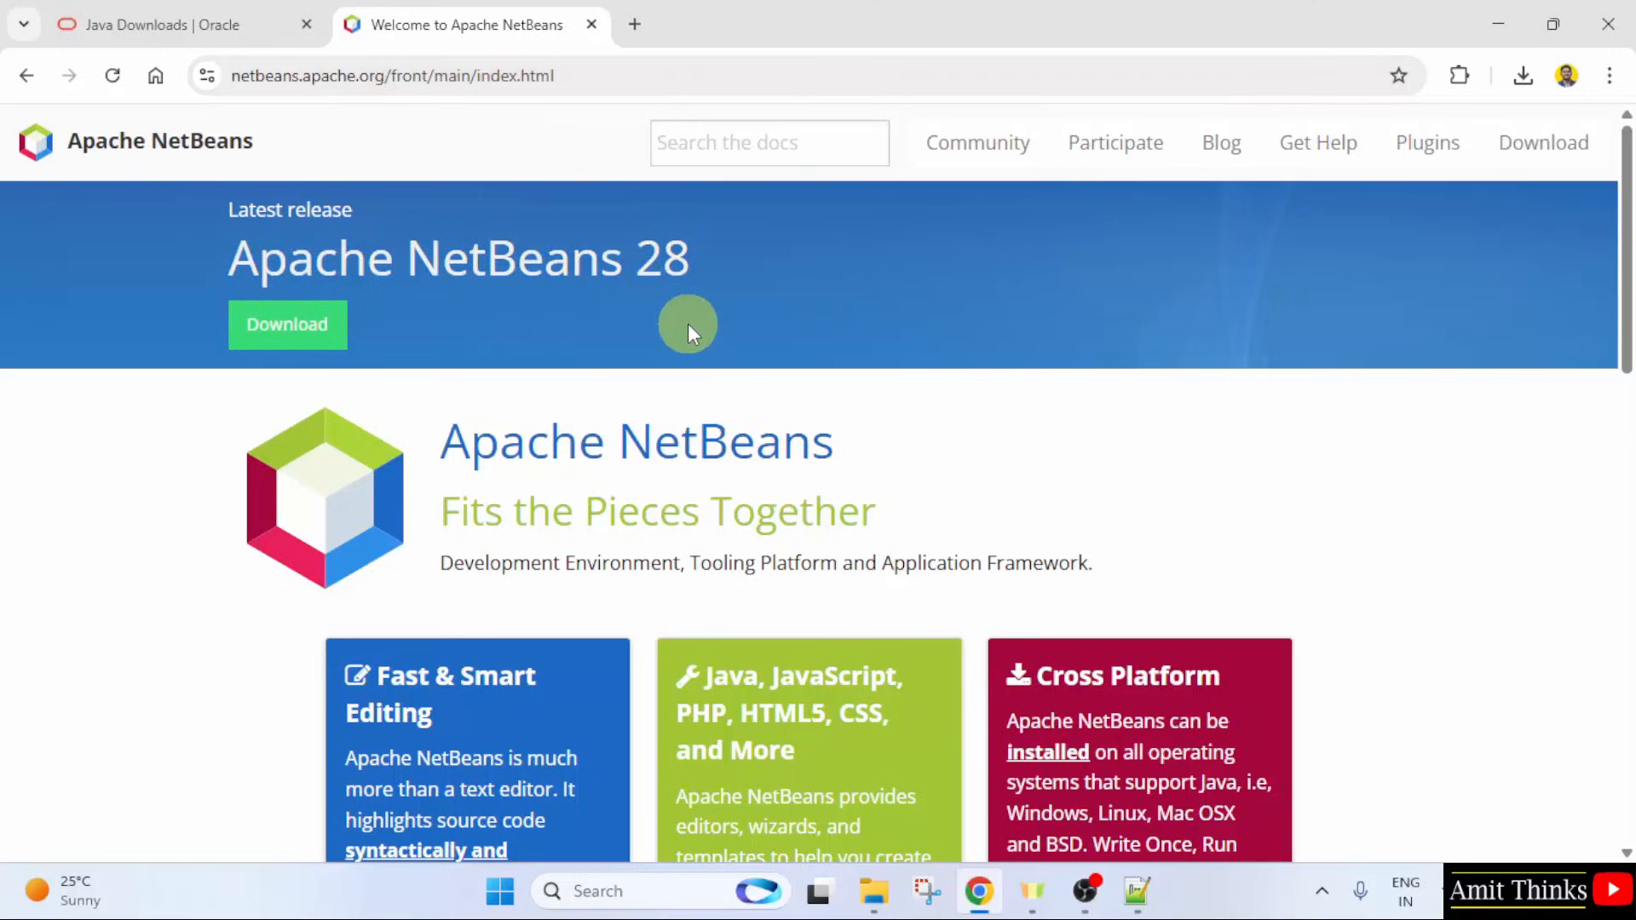
left_click(290, 332)
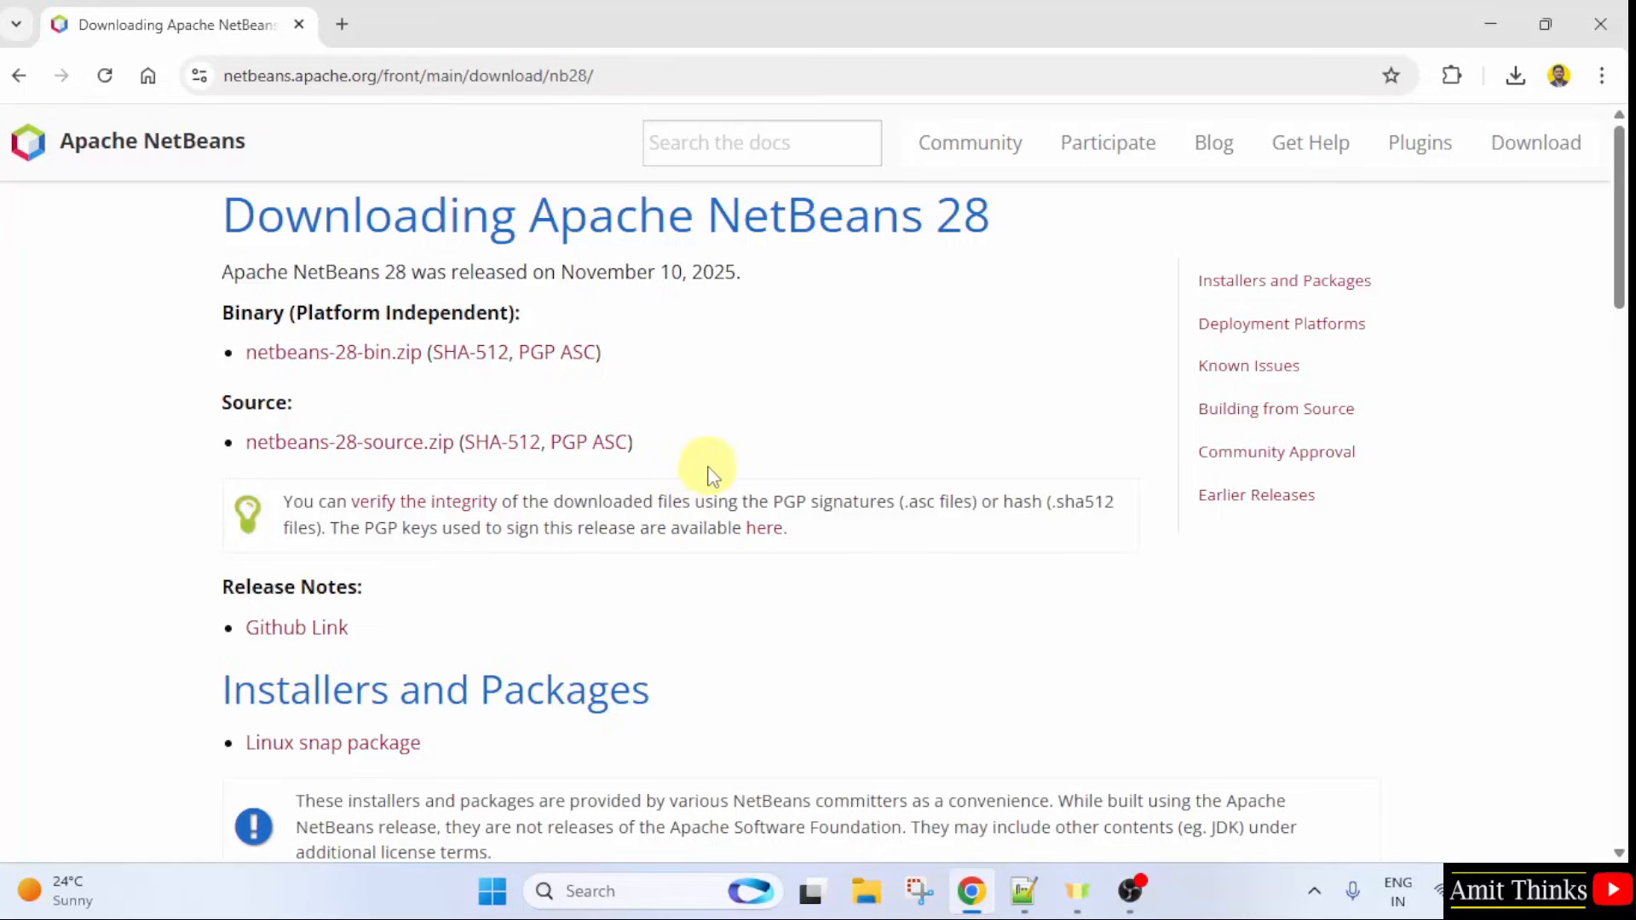
left_click(389, 375)
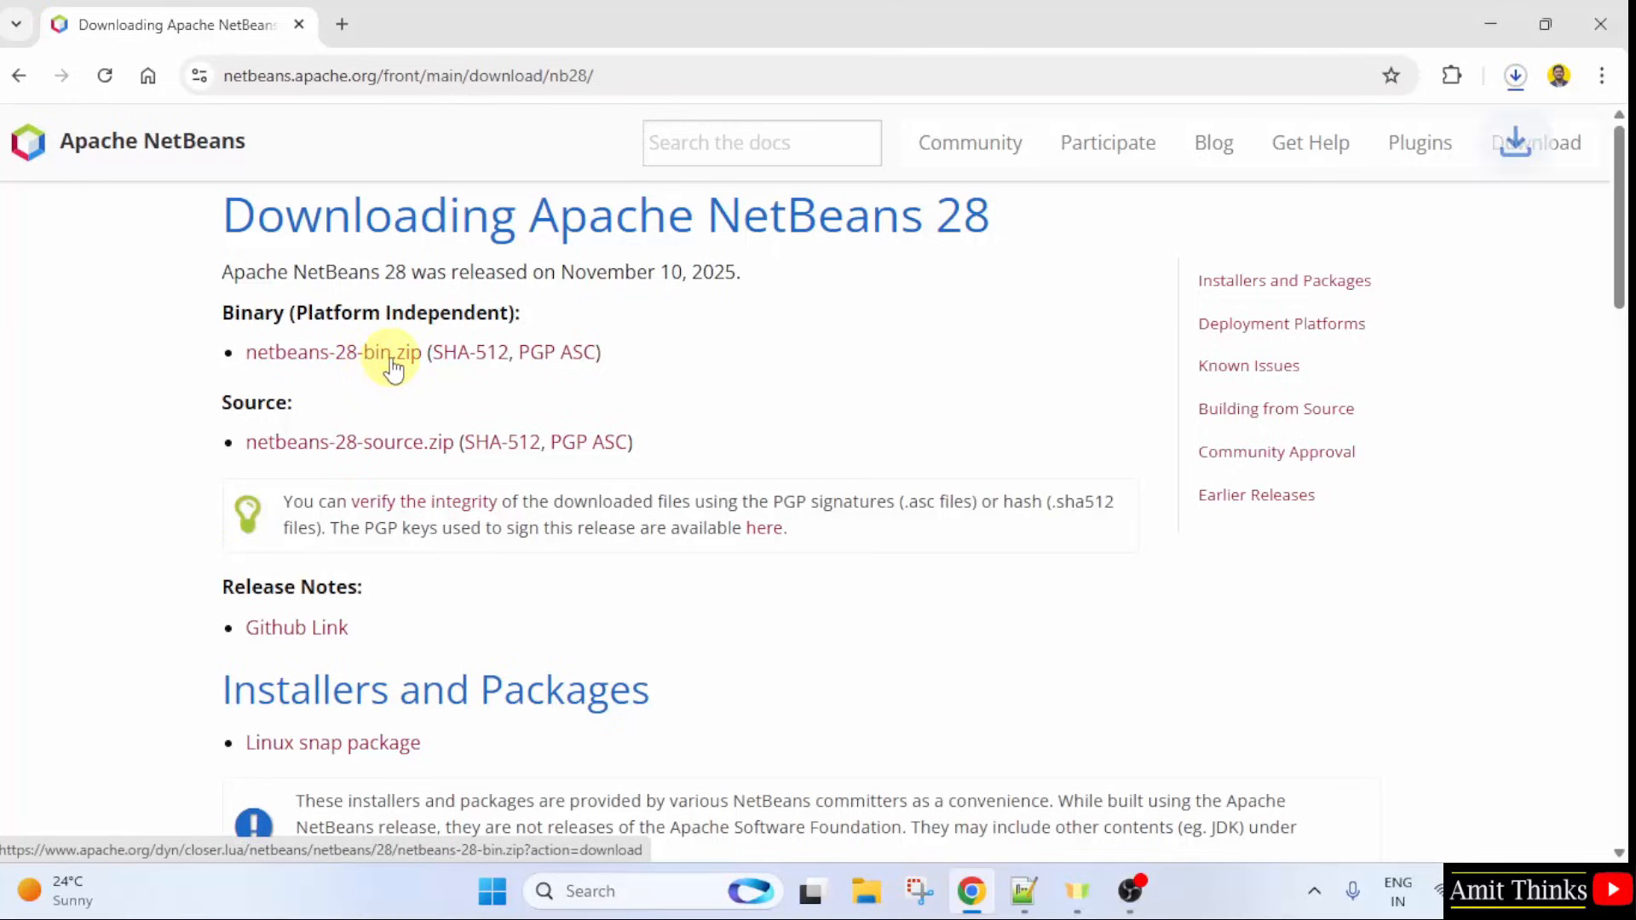
left_click(1514, 77)
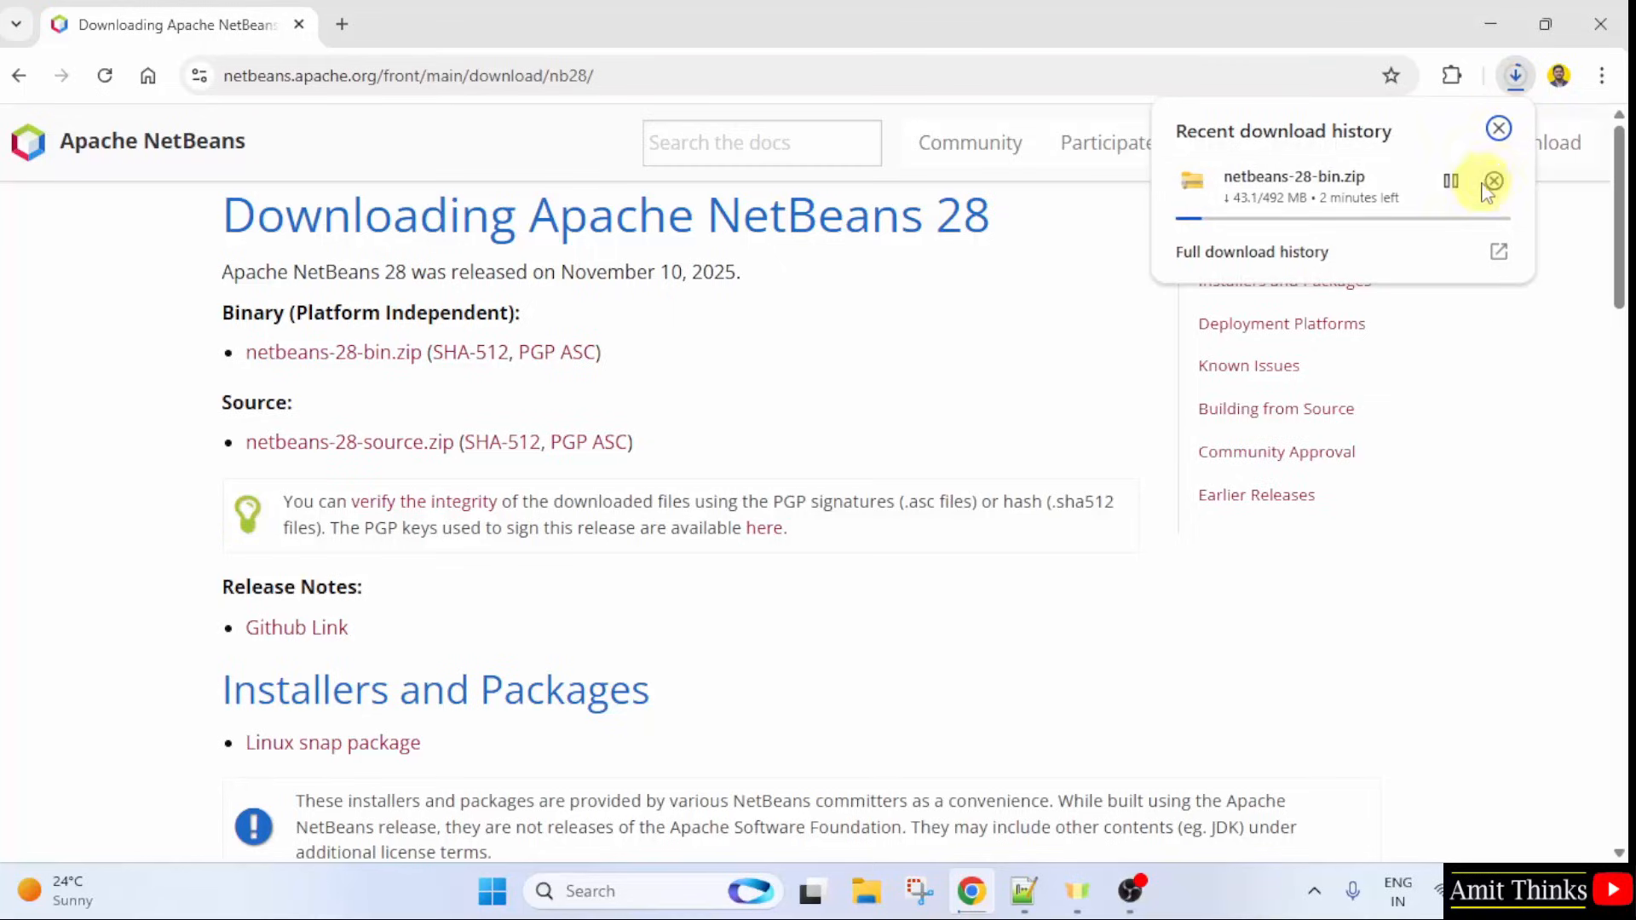
mouse_move(1456, 237)
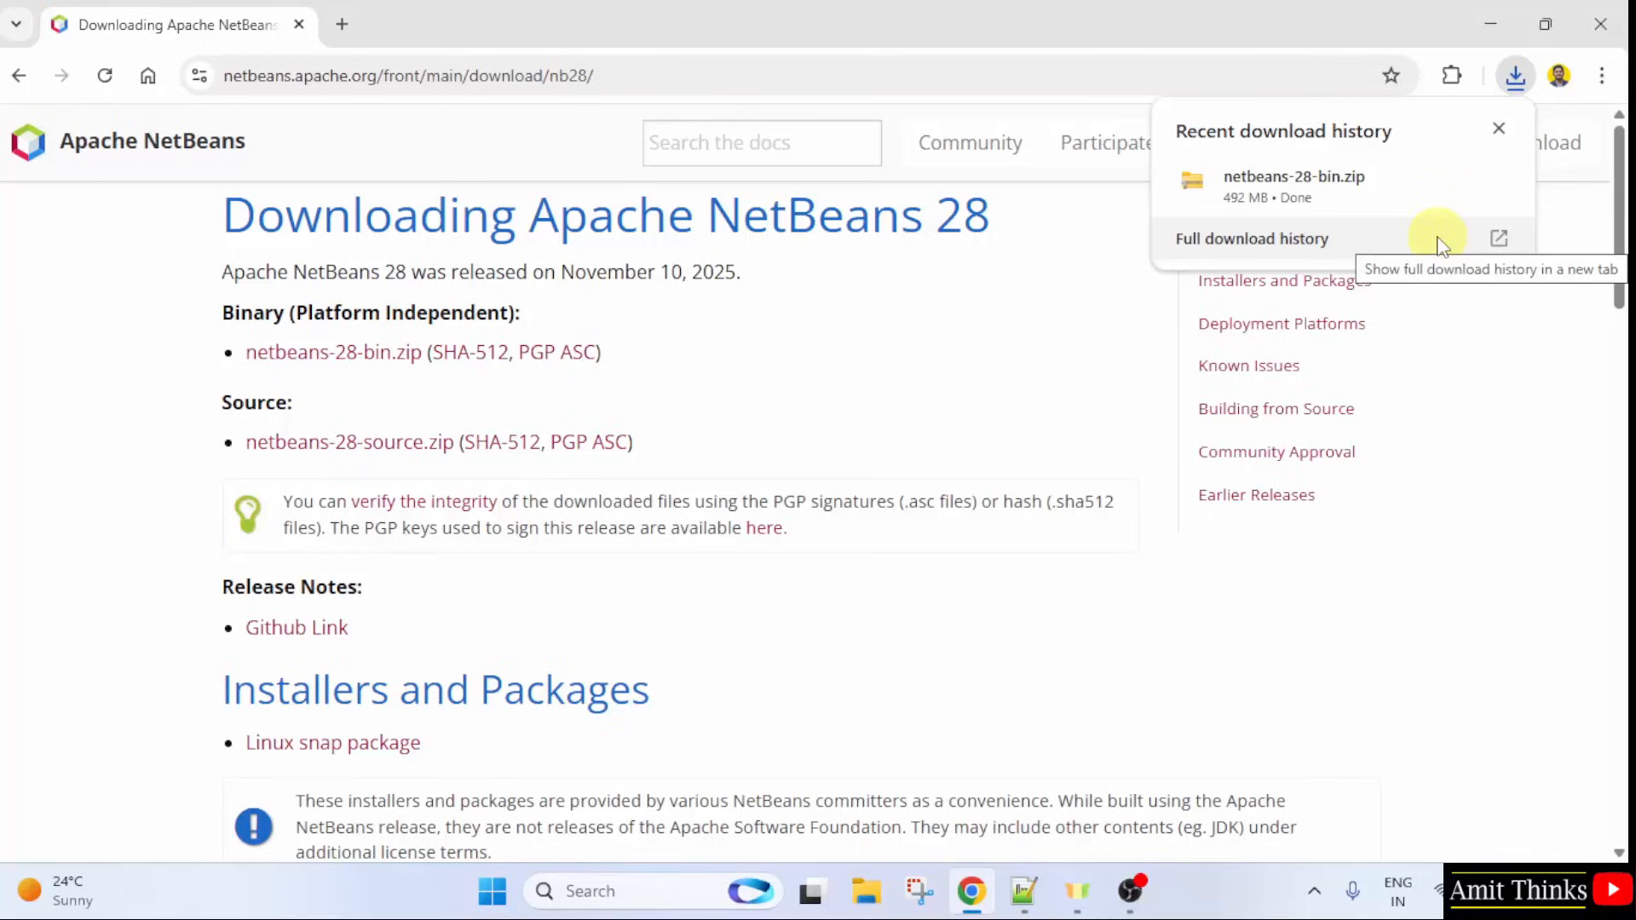
Step: Show the downloaded netbeans-28-bin.zip in its folder and extract it to the default destination C:\Users\hp\Downloads\netbeans-28-bin
right_click(1340, 204)
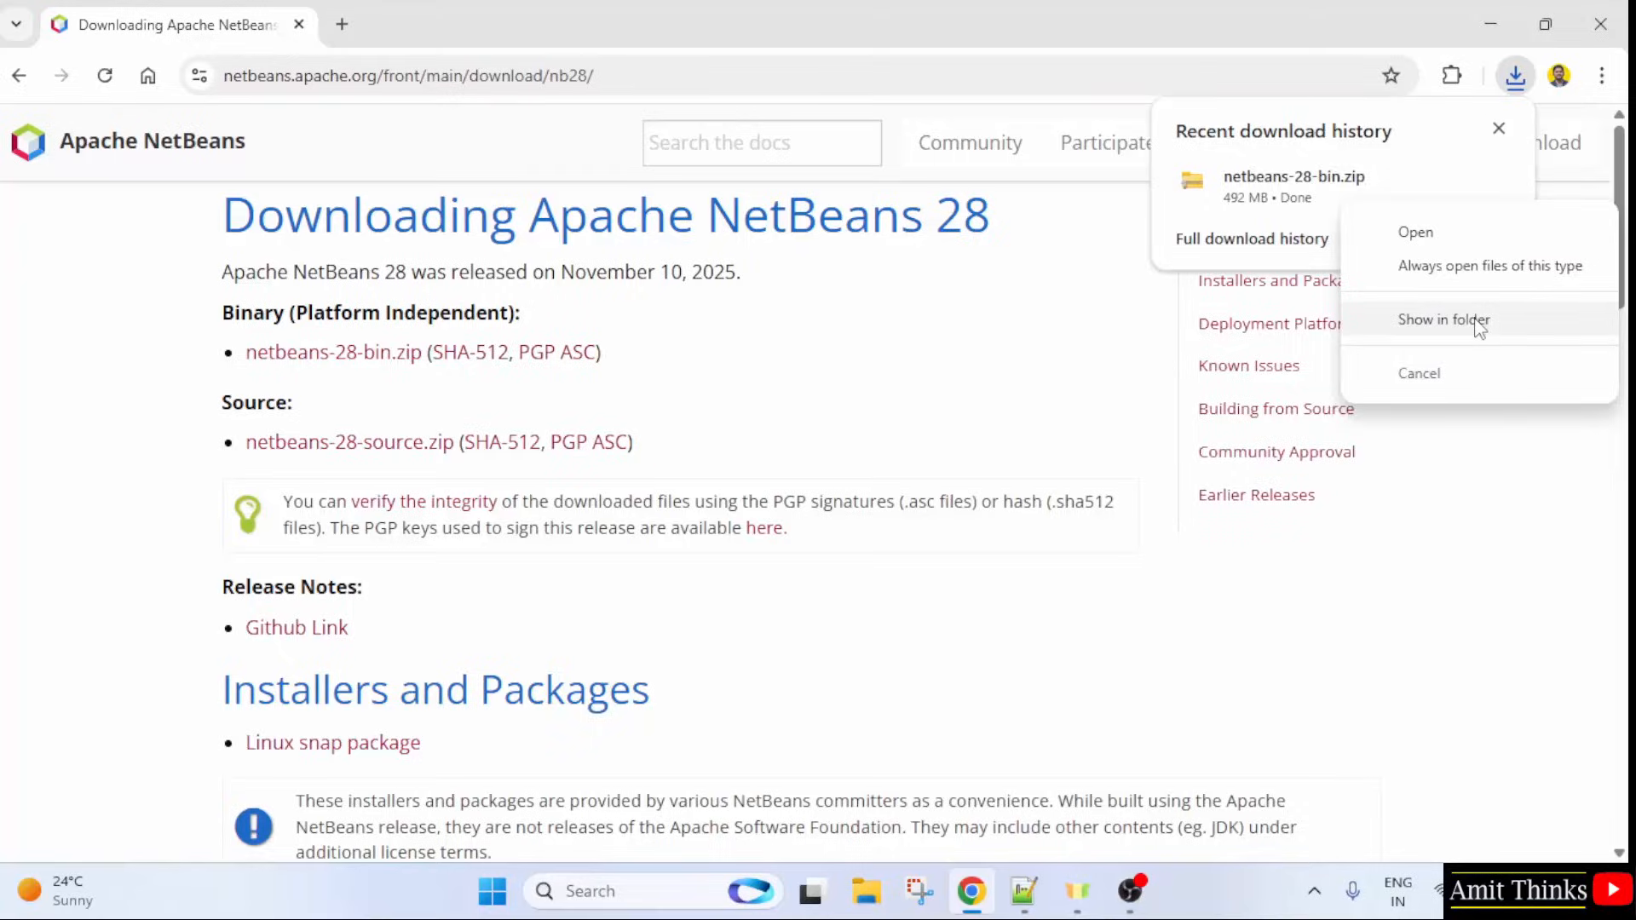
left_click(1444, 319)
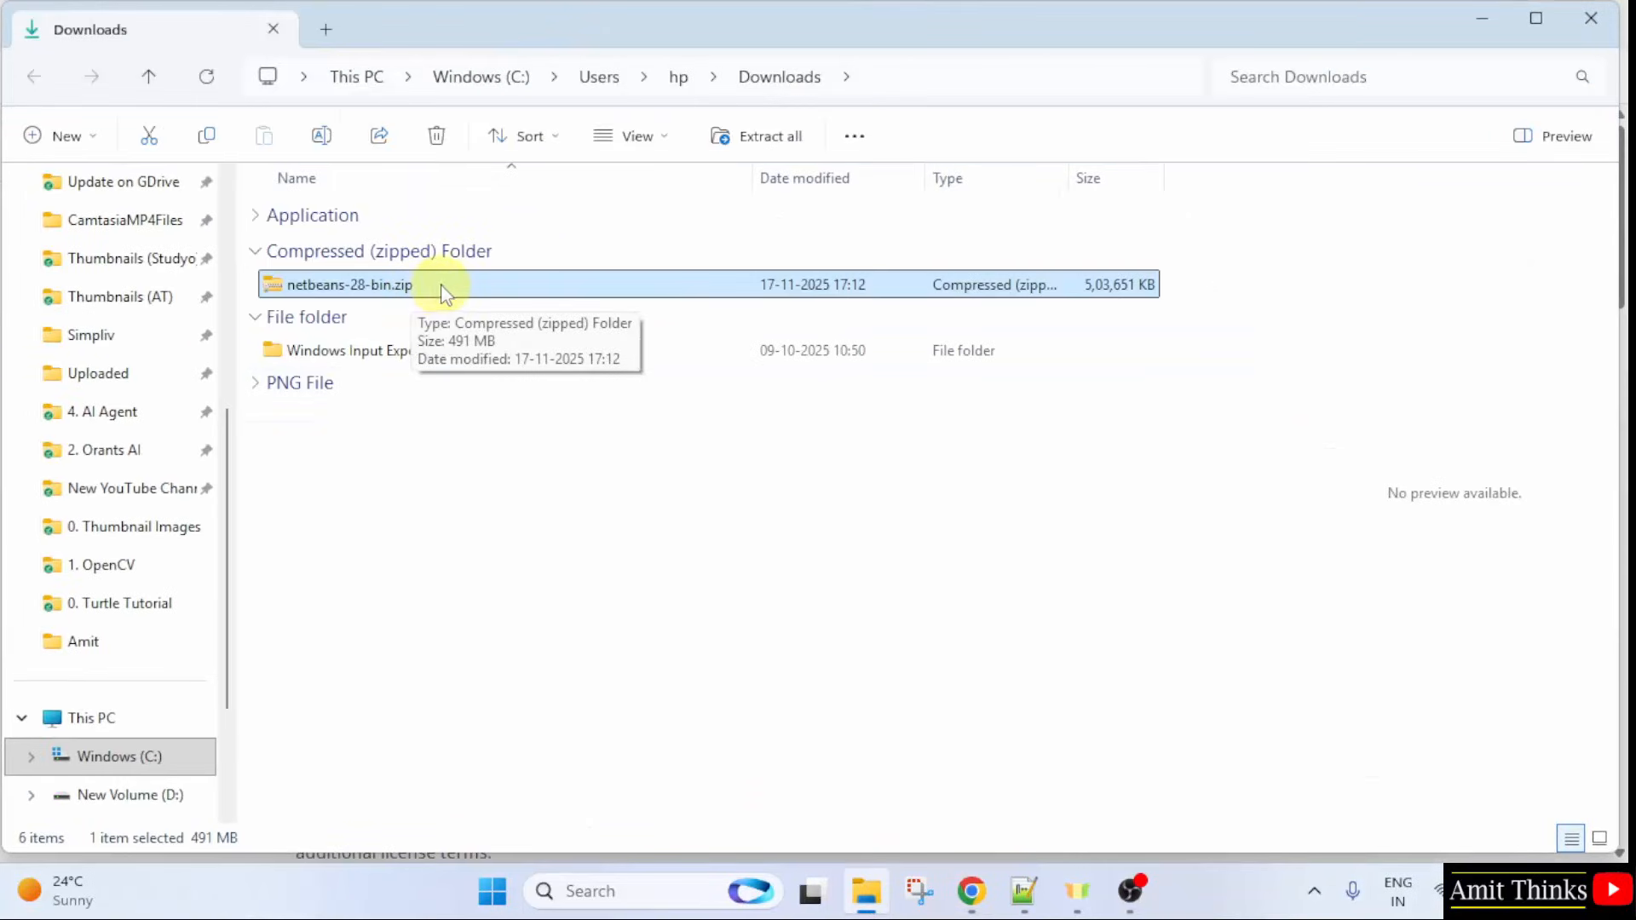
right_click(443, 293)
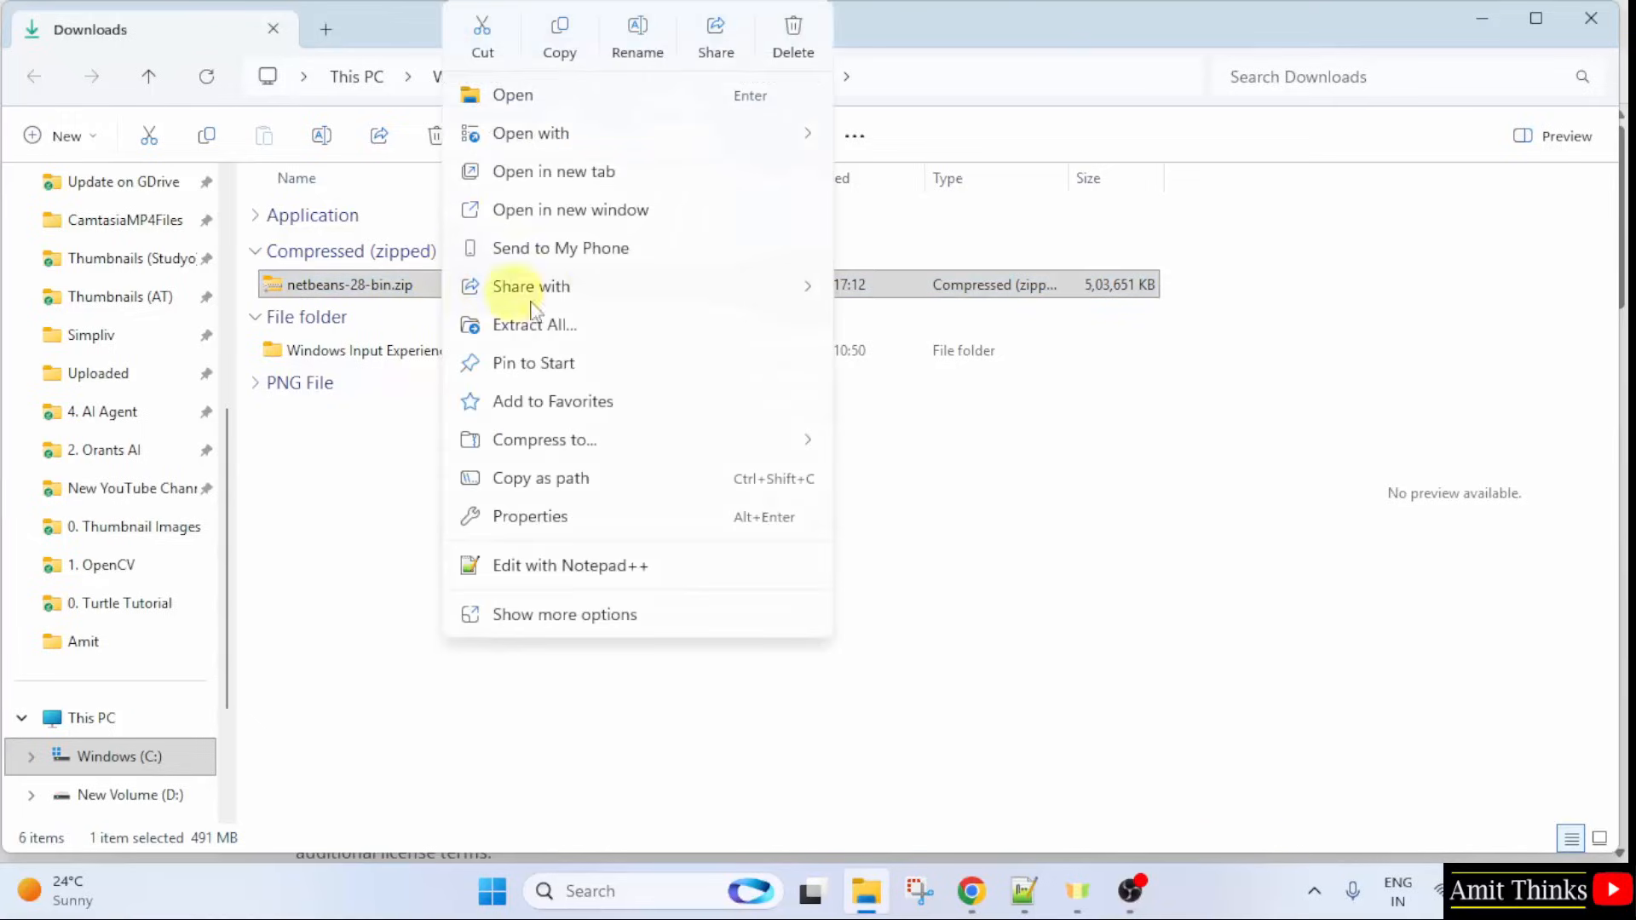
left_click(646, 329)
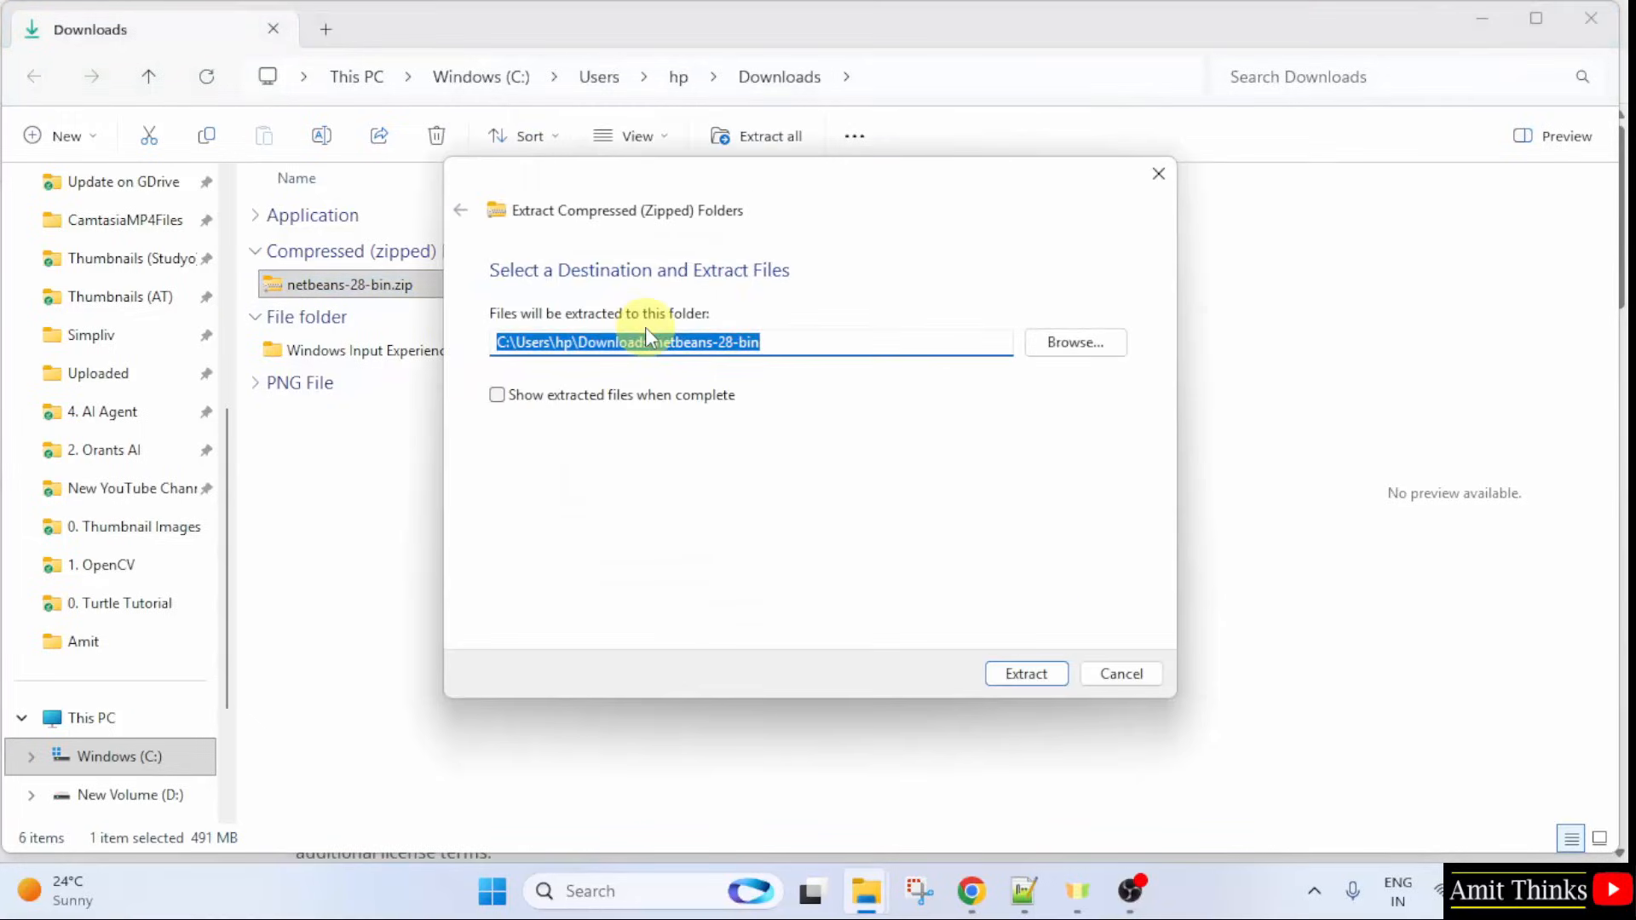
left_click(1059, 670)
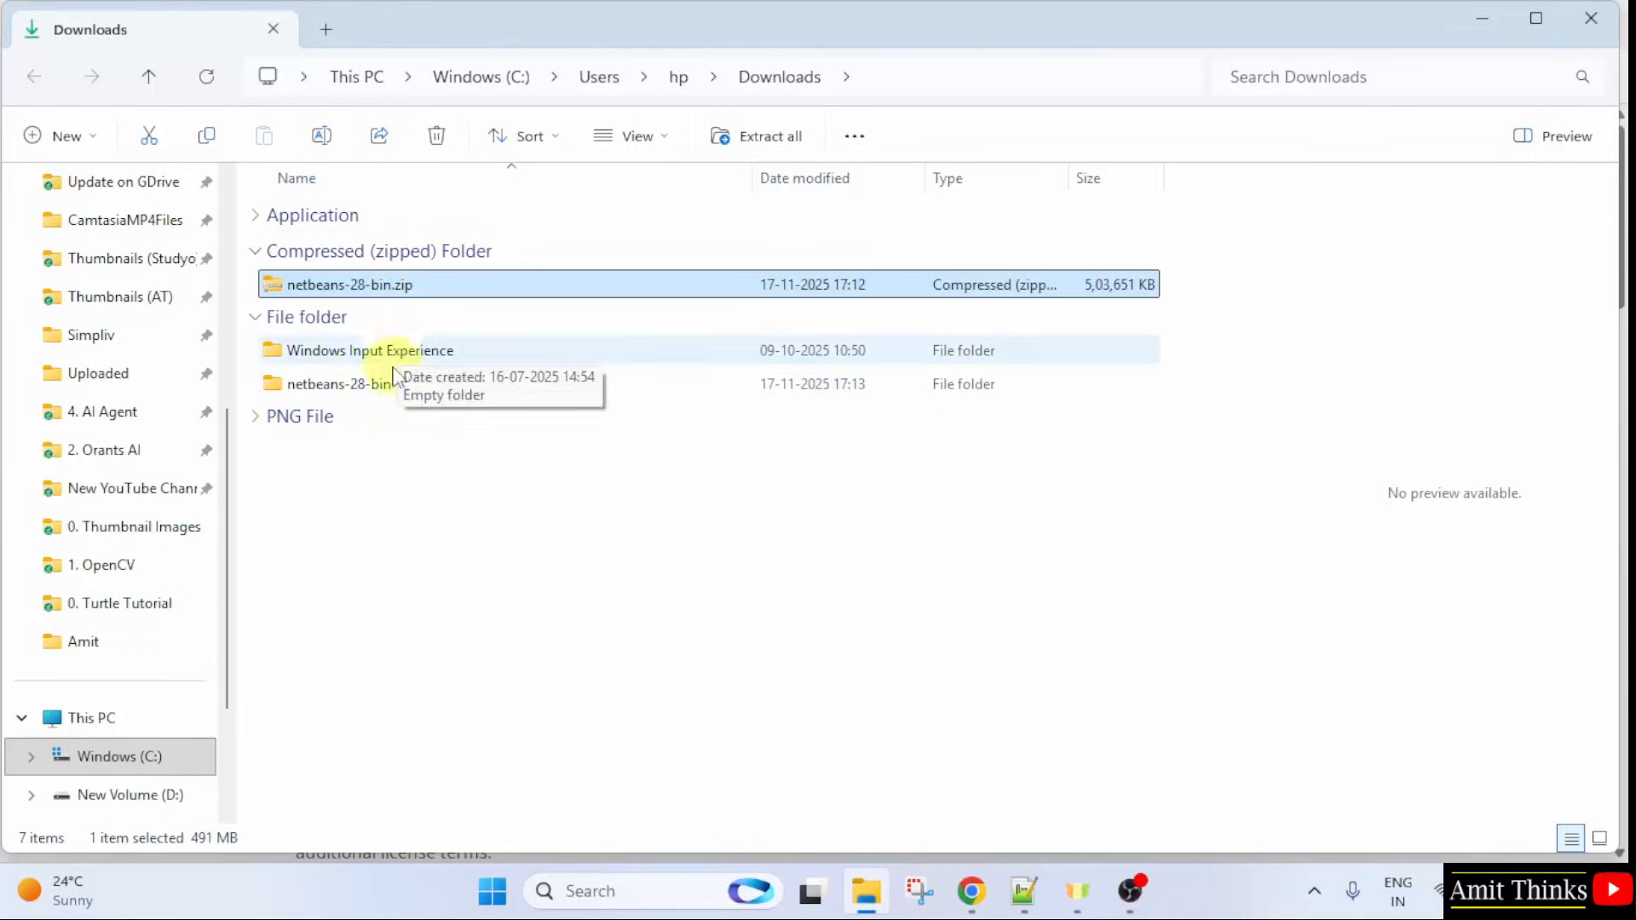
Step: Browse into the extracted netbeans-28-bin folder down to netbeans\bin
left_click(437, 389)
double_click(435, 385)
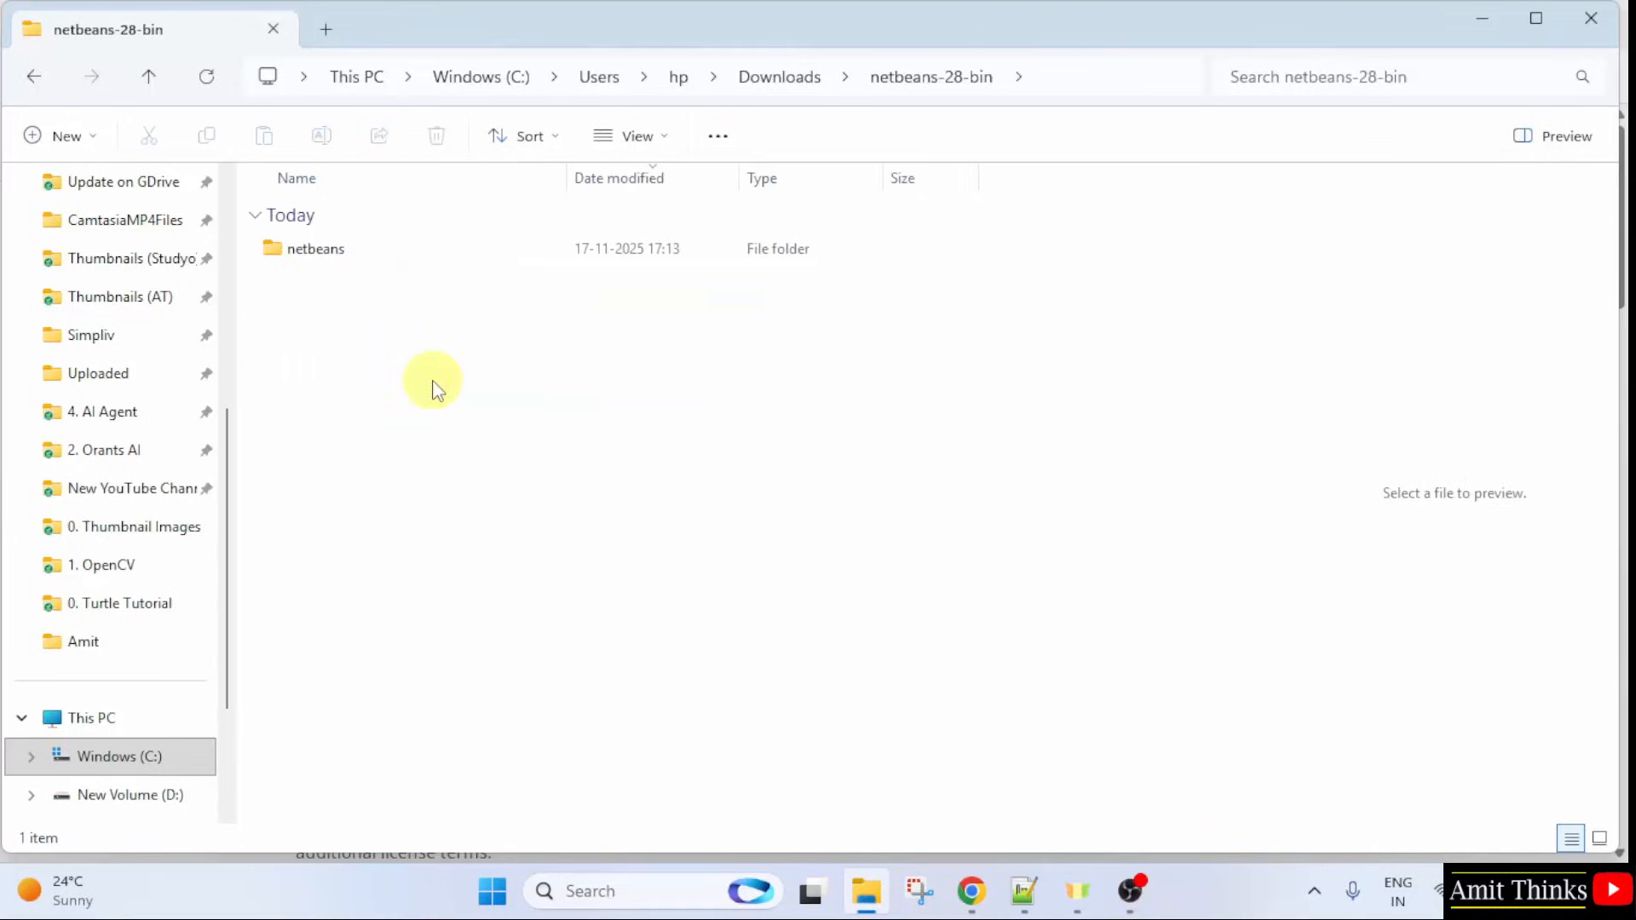
left_click(375, 256)
double_click(375, 255)
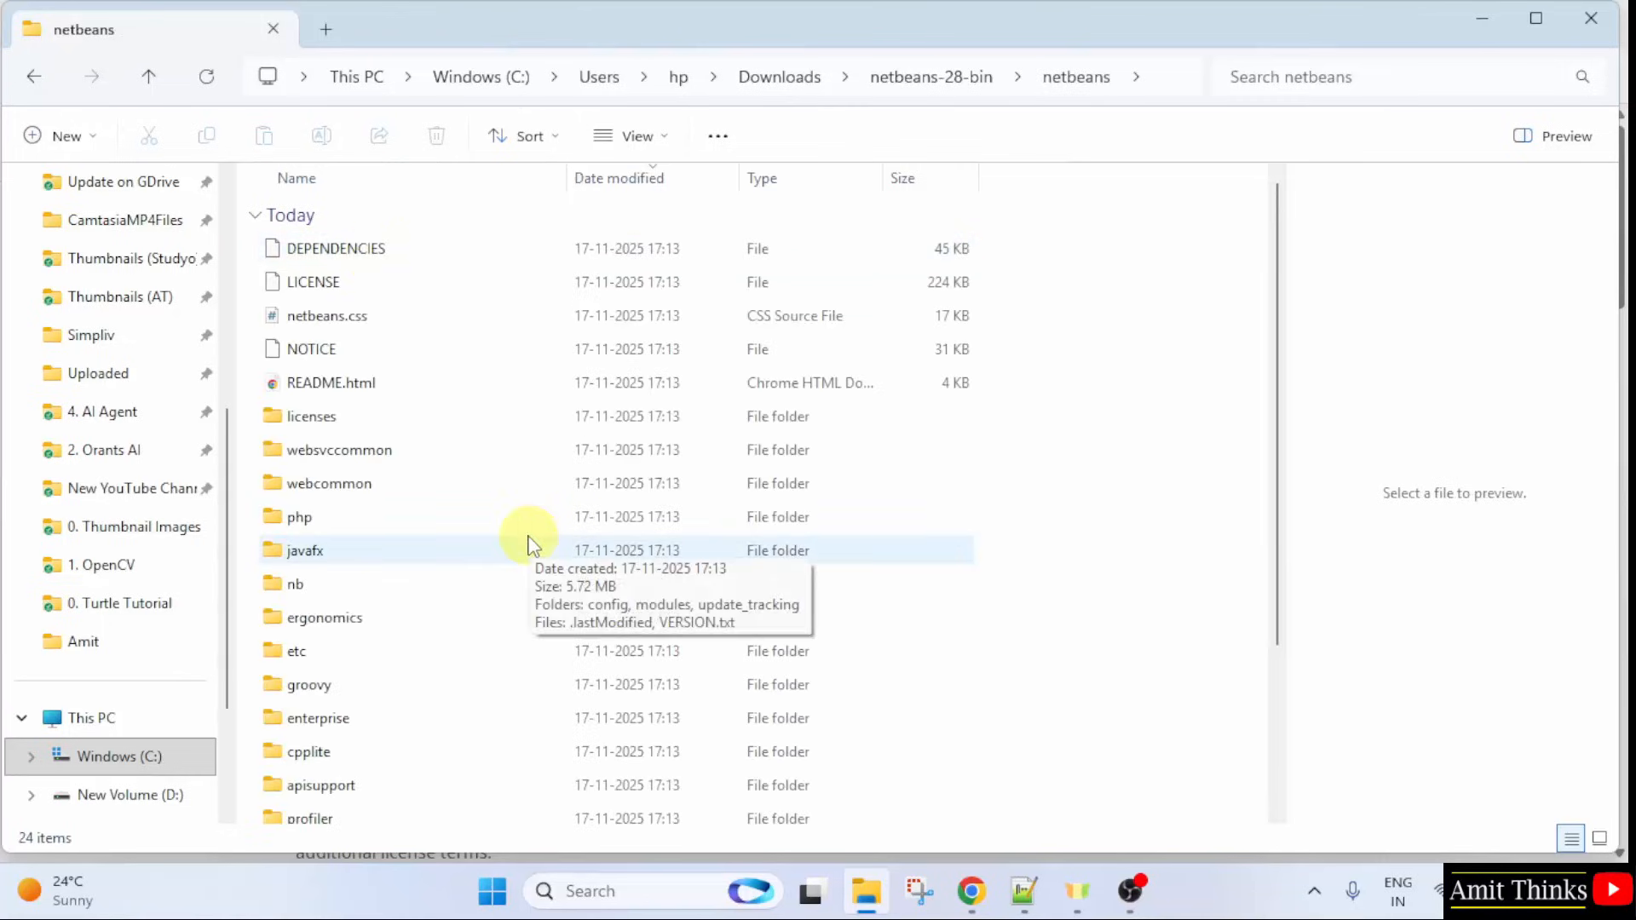
left_click_drag(1286, 369, 1286, 540)
double_click(327, 774)
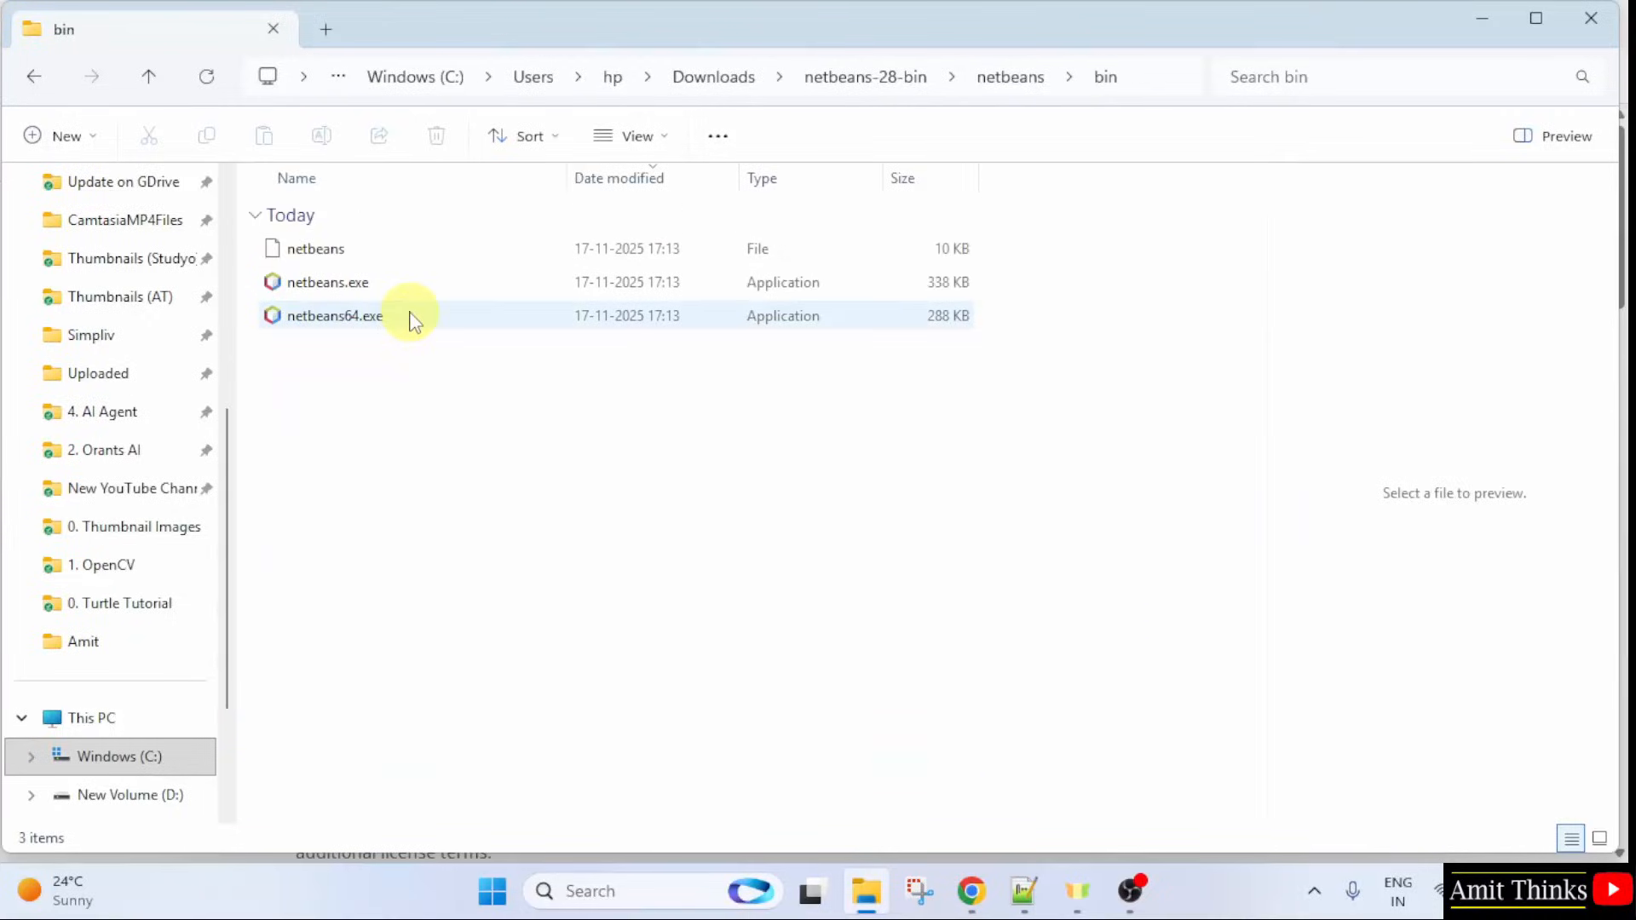
Step: Launch NetBeans IDE 28 from netbeans64.exe, minimize the other open windows and maximize the IDE window
left_click(416, 288)
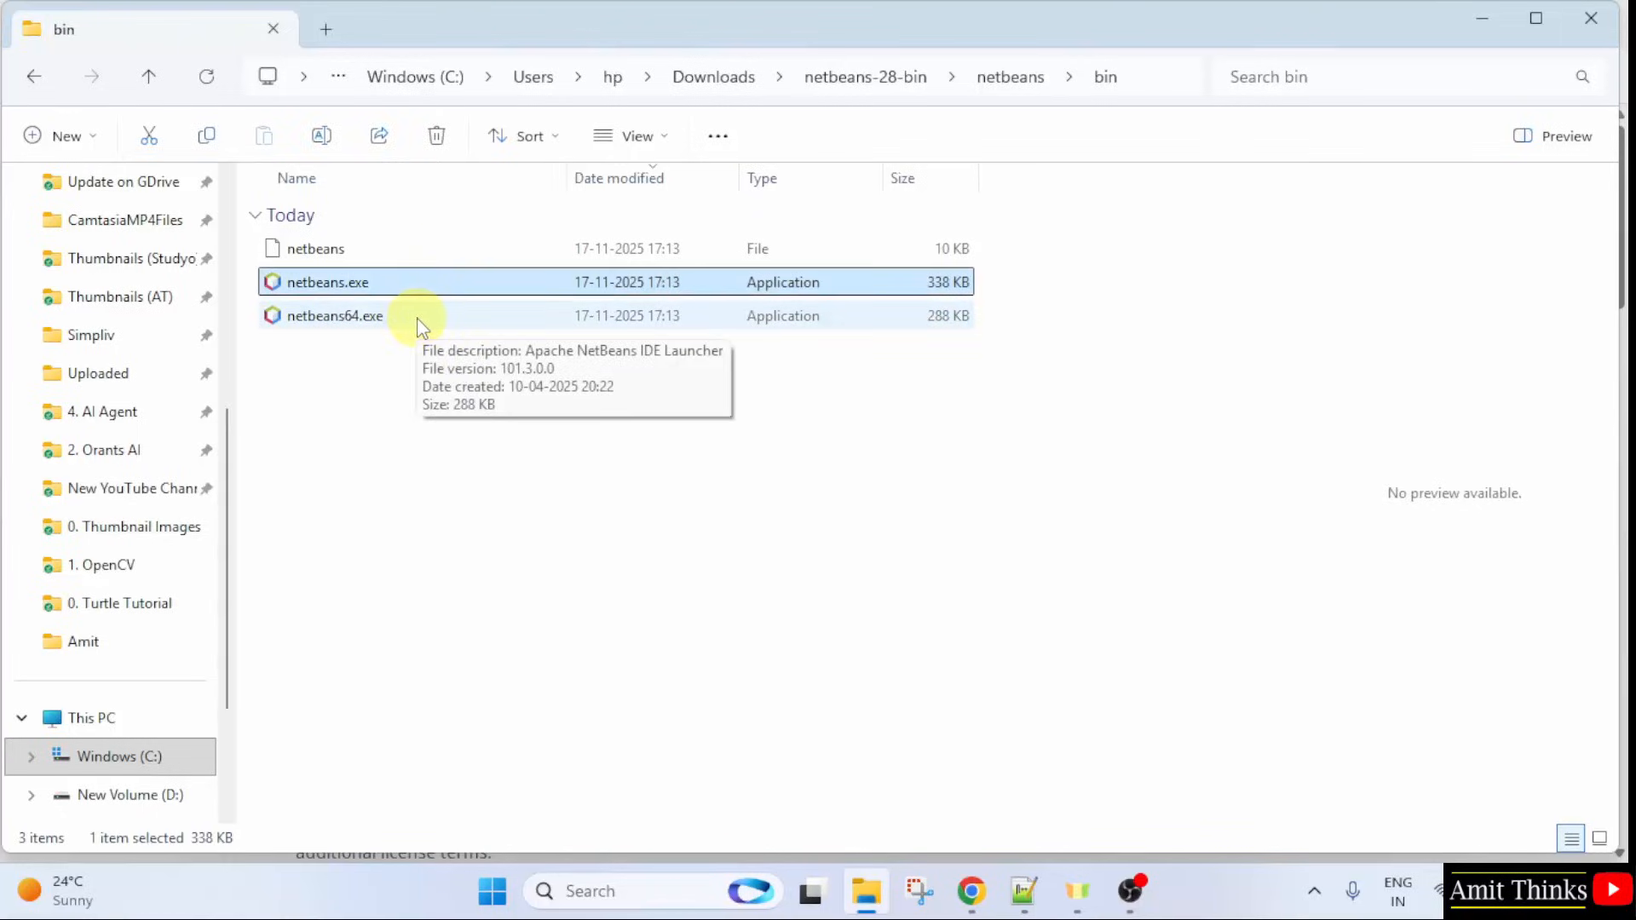
double_click(418, 324)
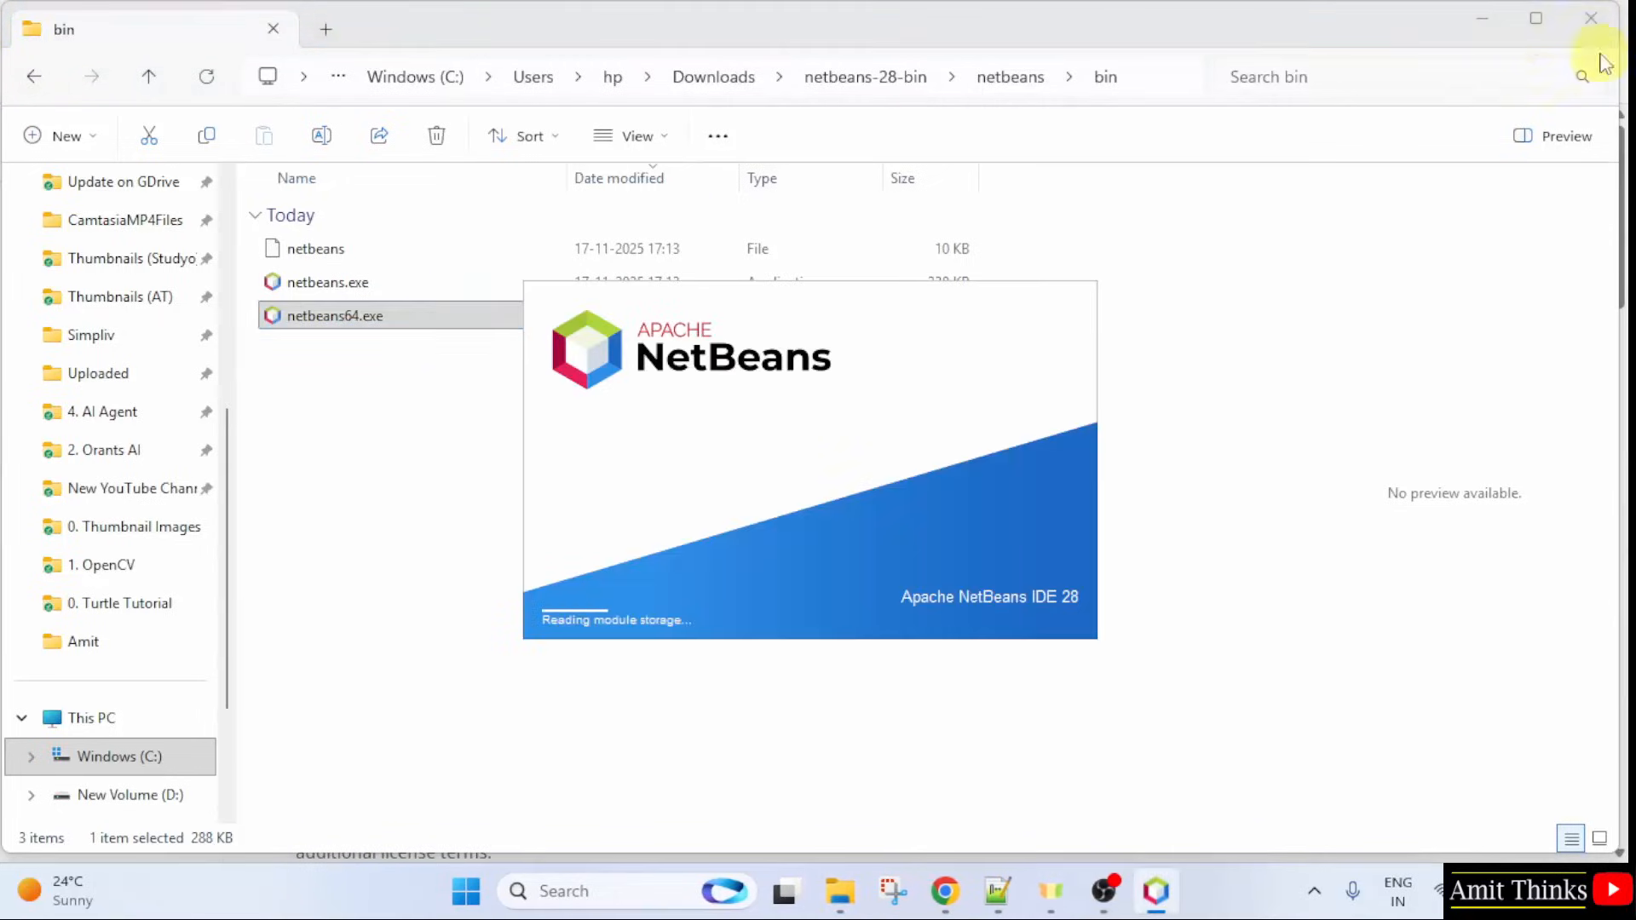
left_click(1485, 25)
left_click(1484, 22)
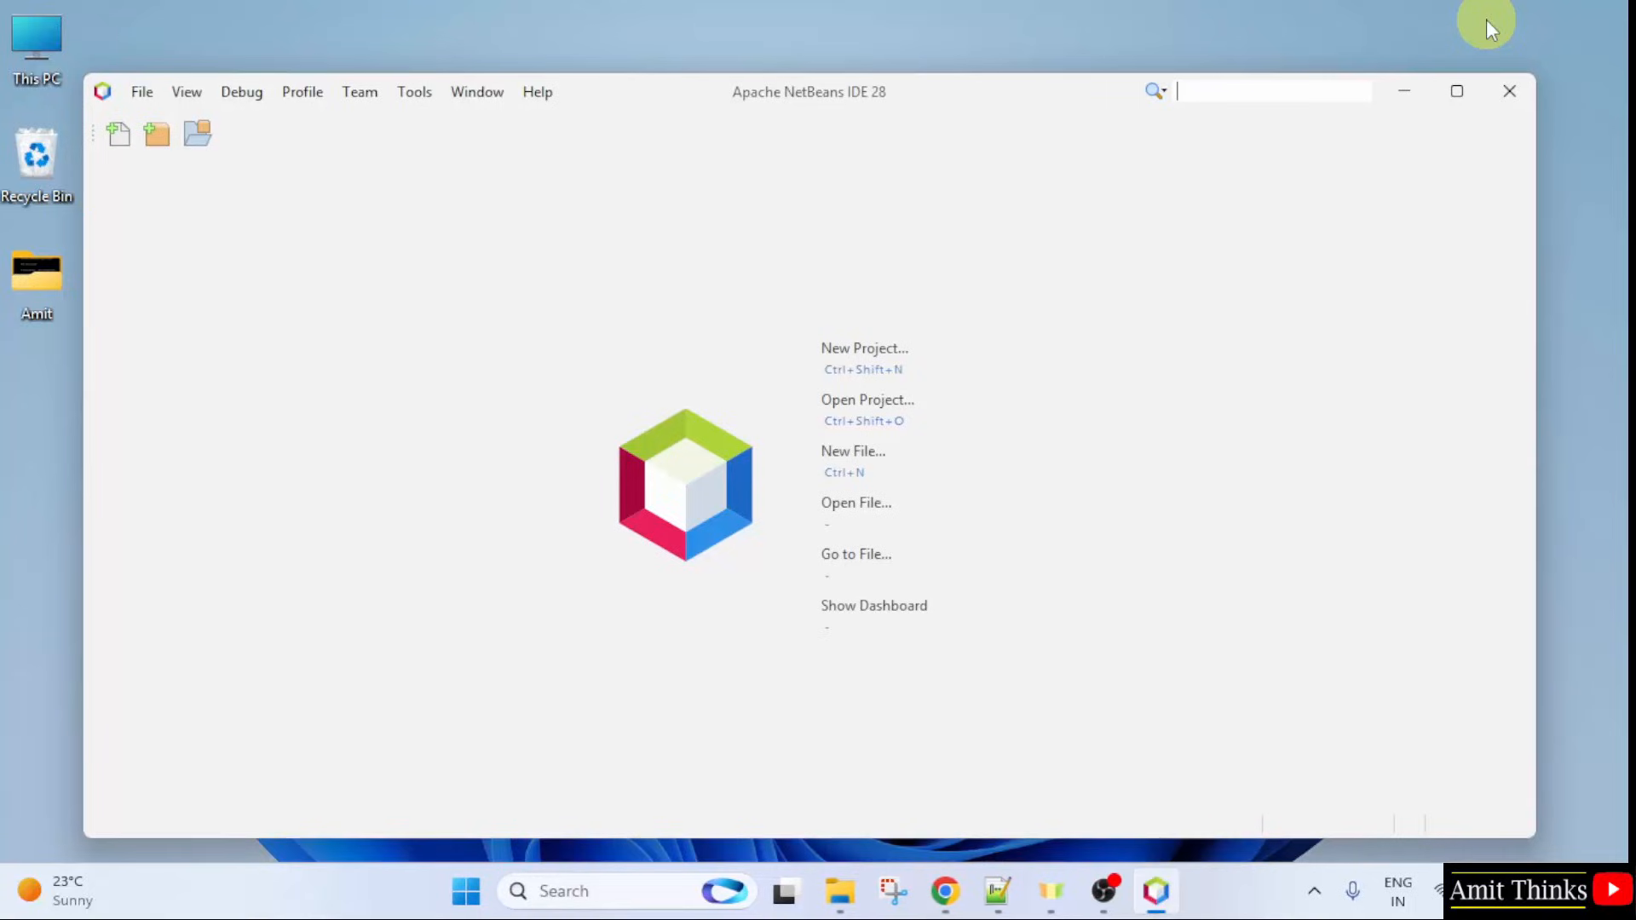
left_click(1459, 91)
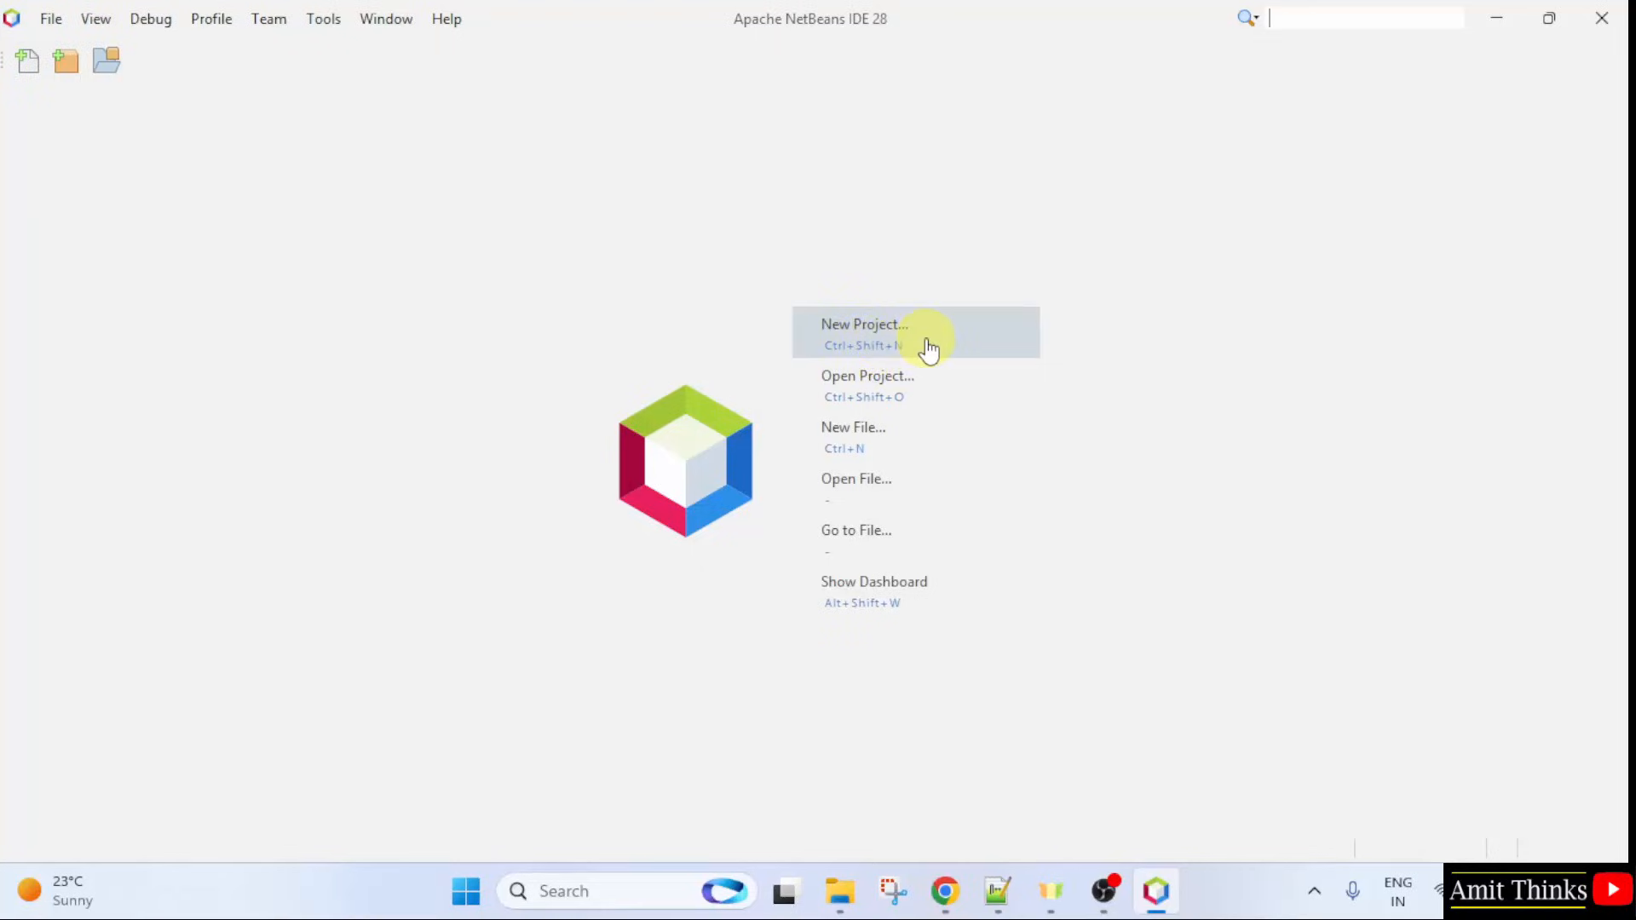
Step: Start a new project of type Java Application in the Java with Maven category and proceed to its name and location
left_click(51, 18)
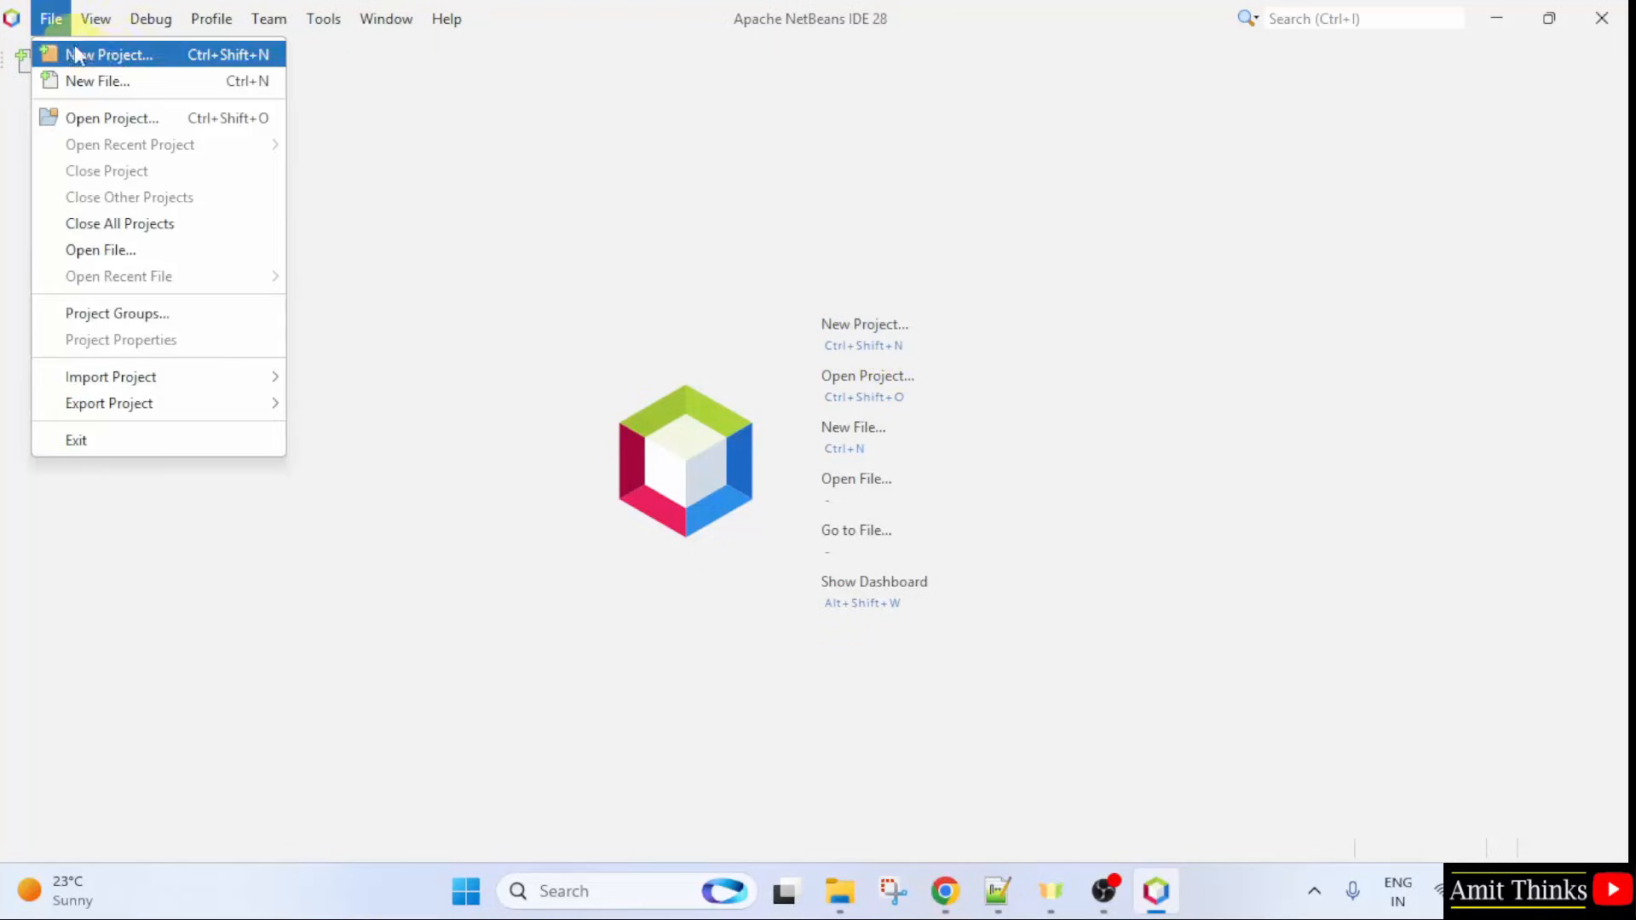
left_click(170, 56)
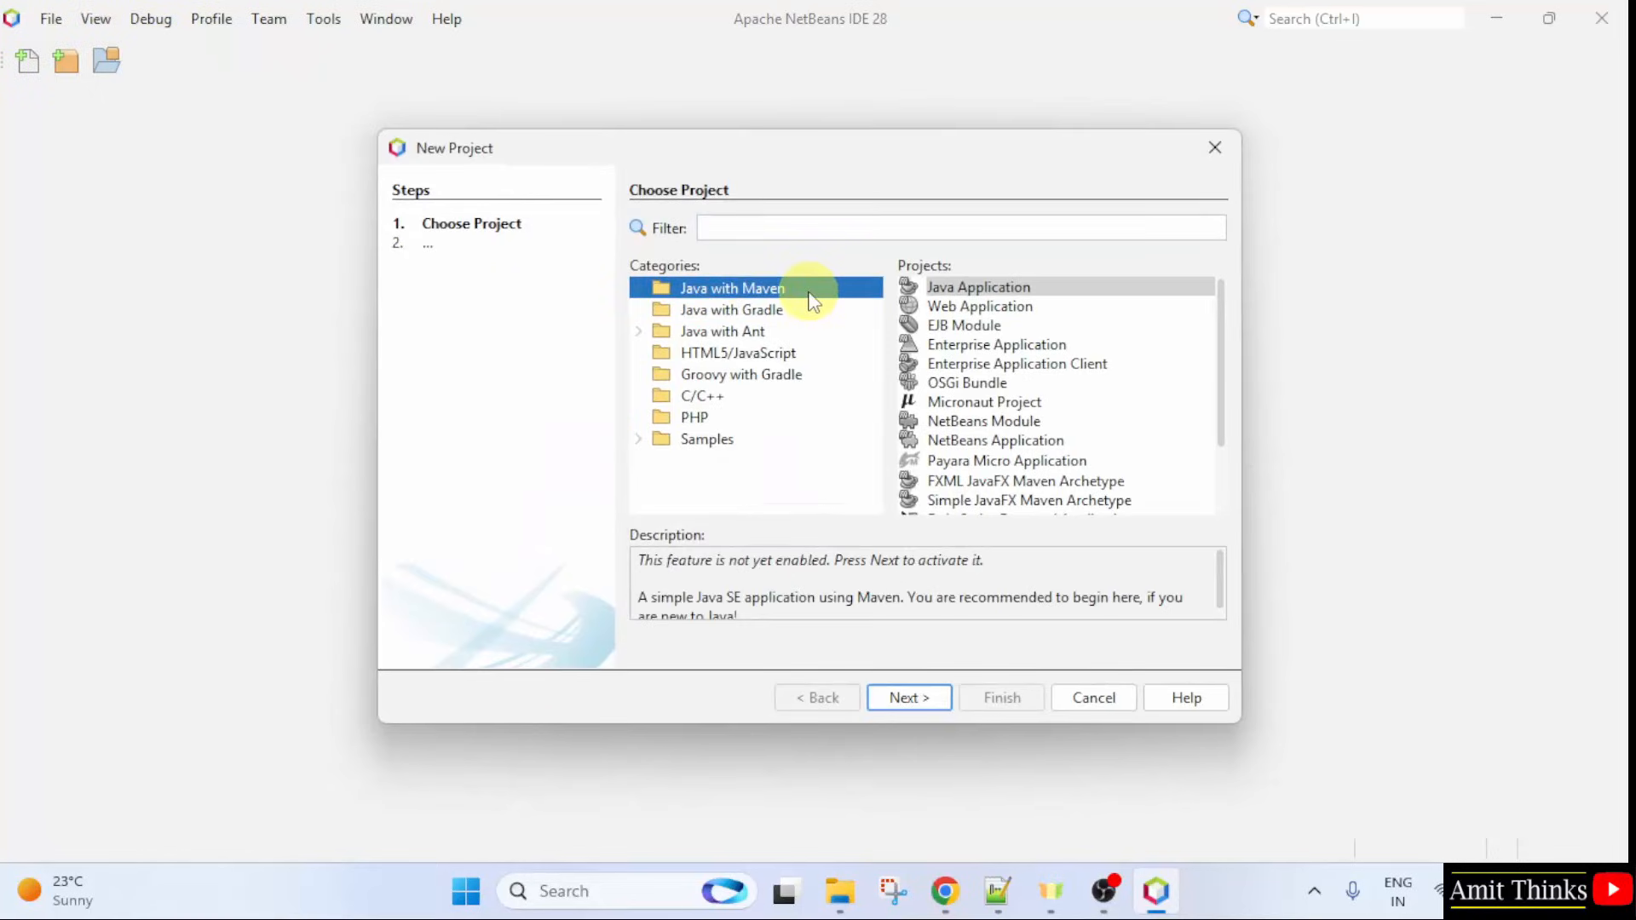
left_click(1014, 285)
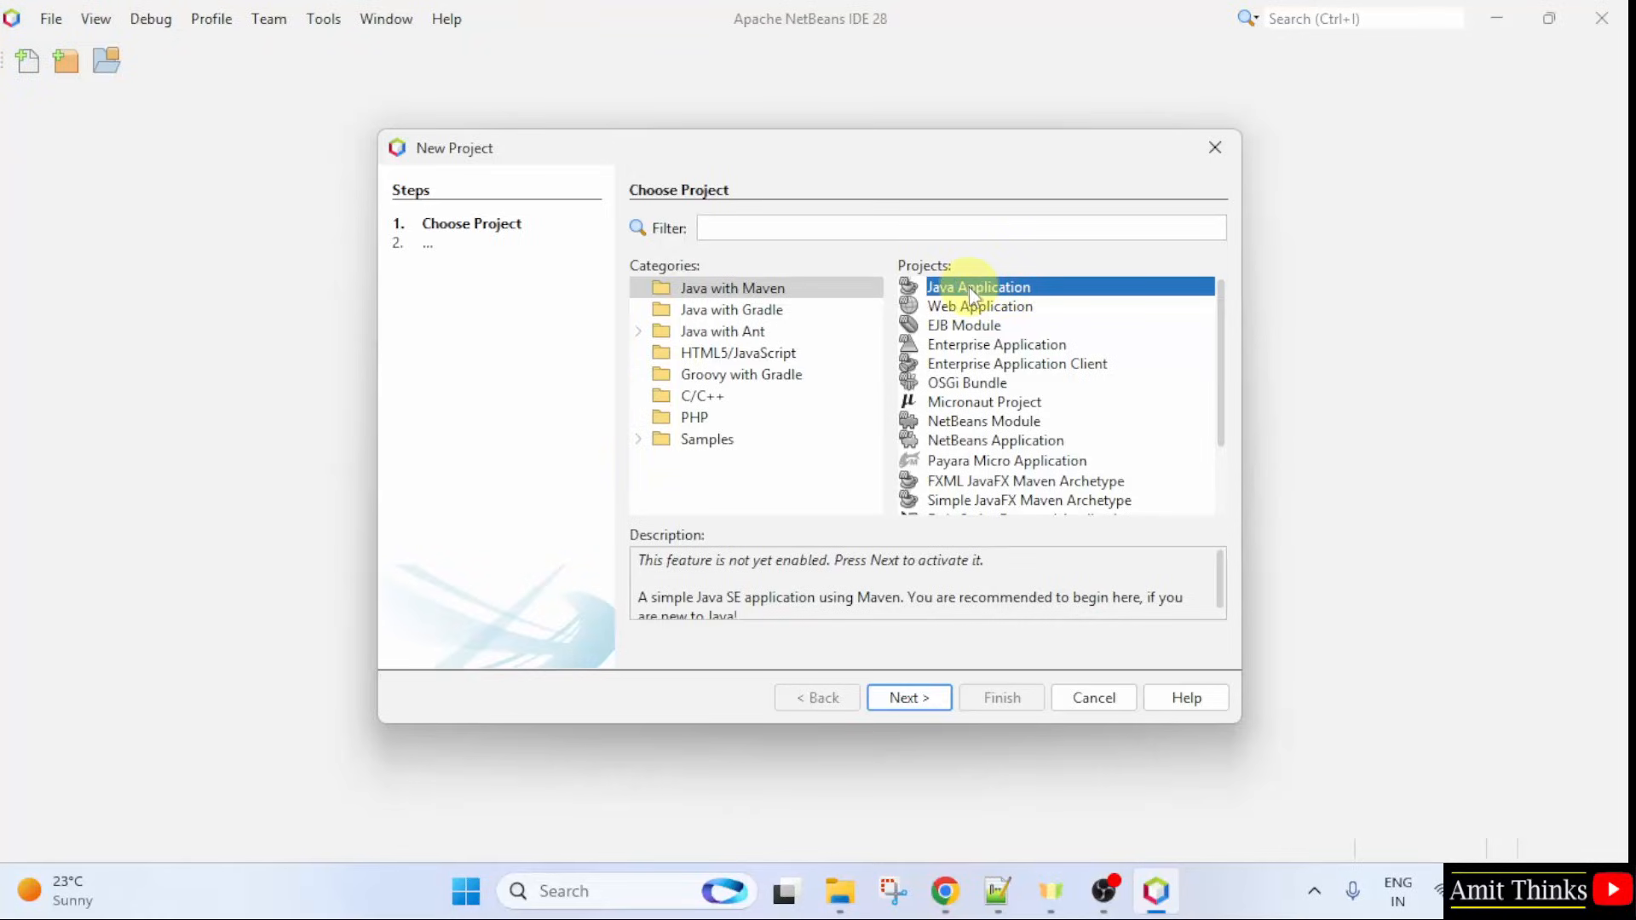
left_click(927, 698)
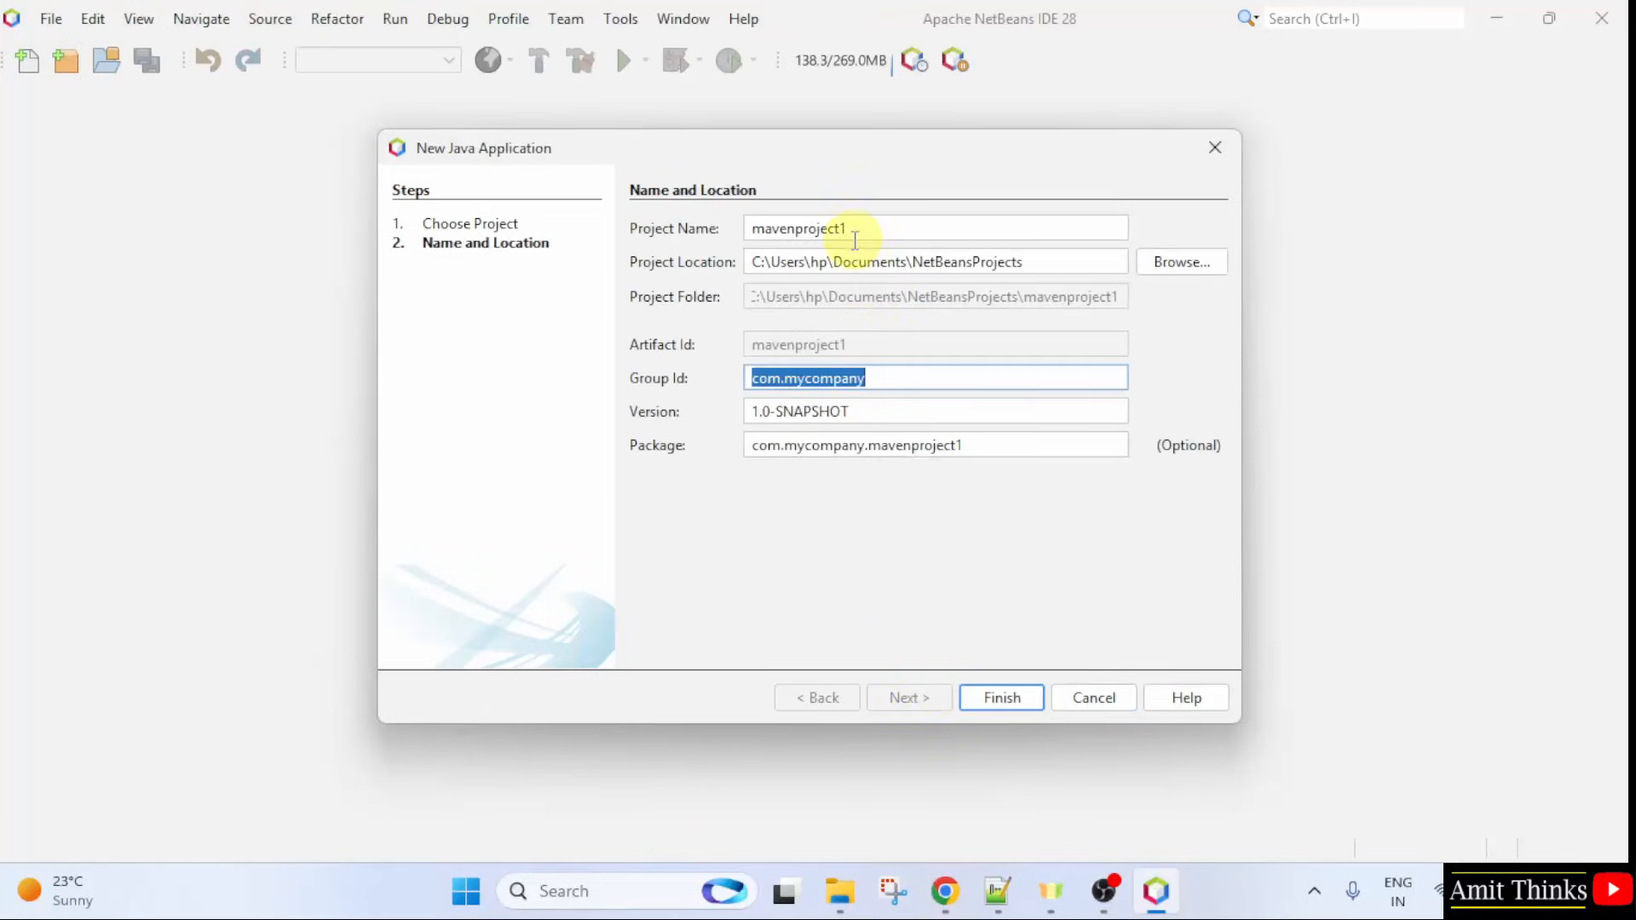
Step: Name the project AmitDemoApplication, keeping the default NetBeansProjects location
left_click(857, 230)
double_click(859, 230)
type("A")
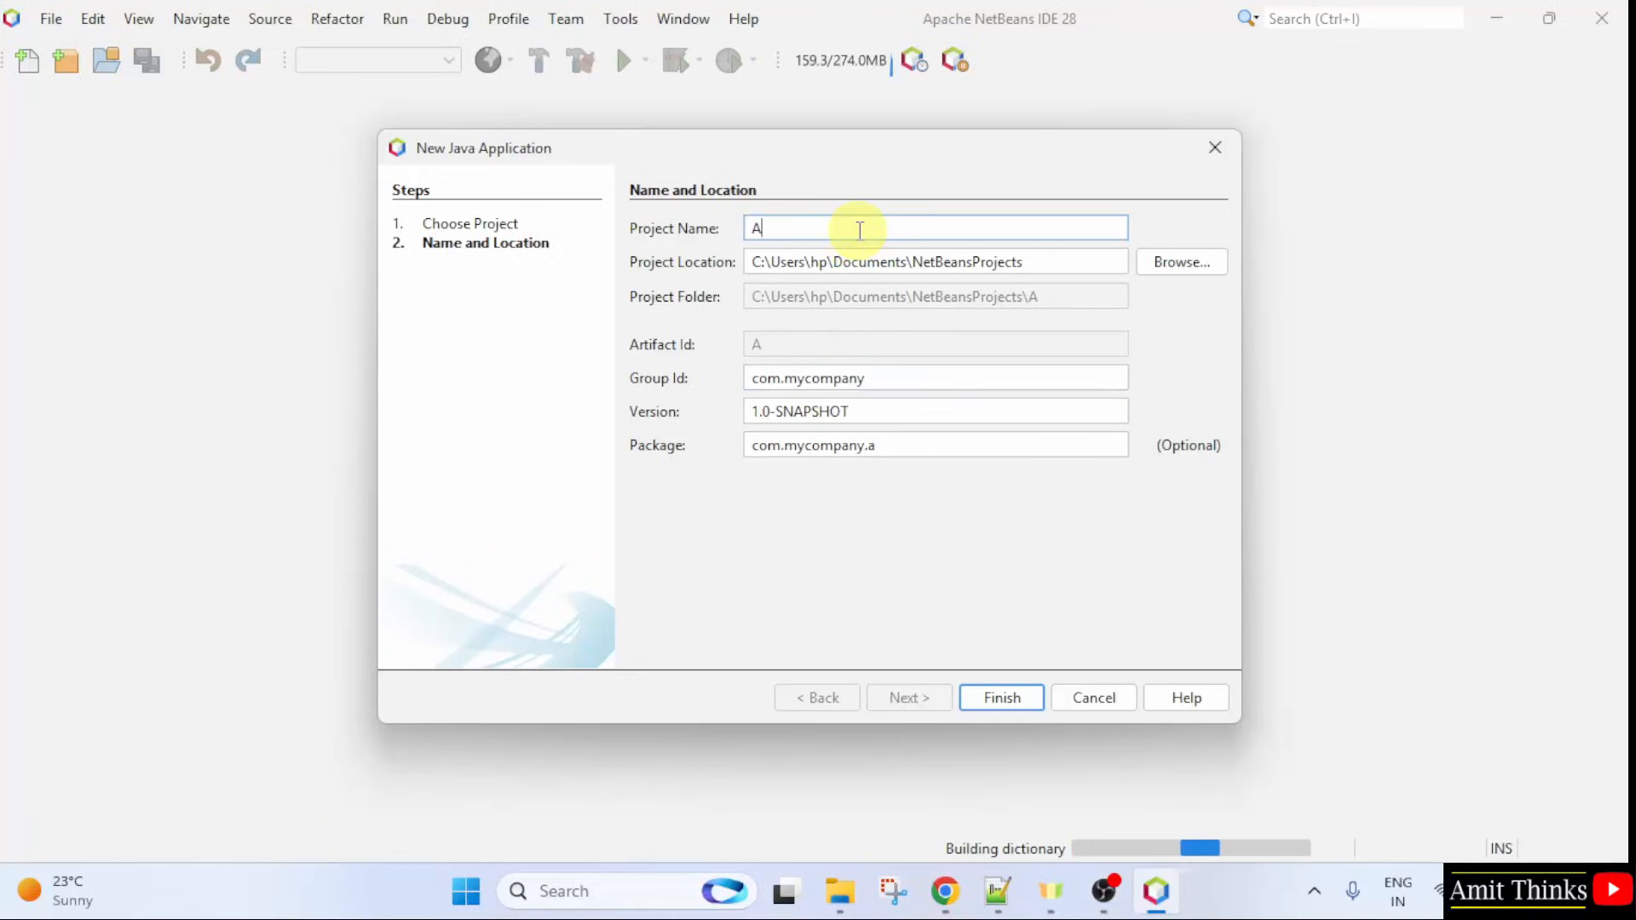
type("mitDem")
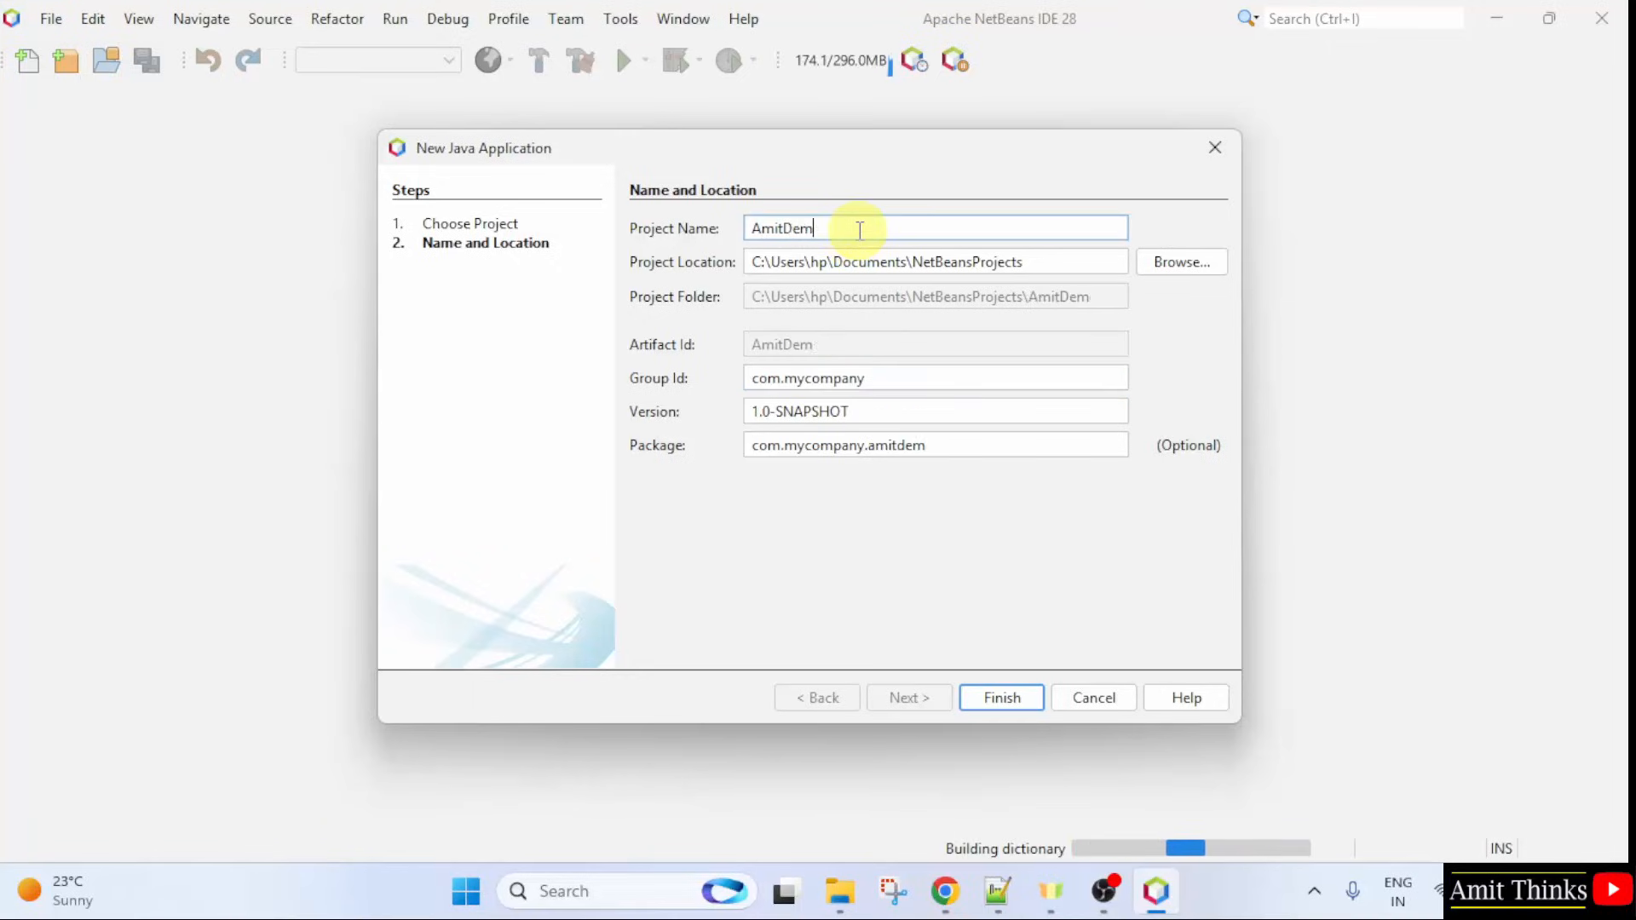
type("oApplication")
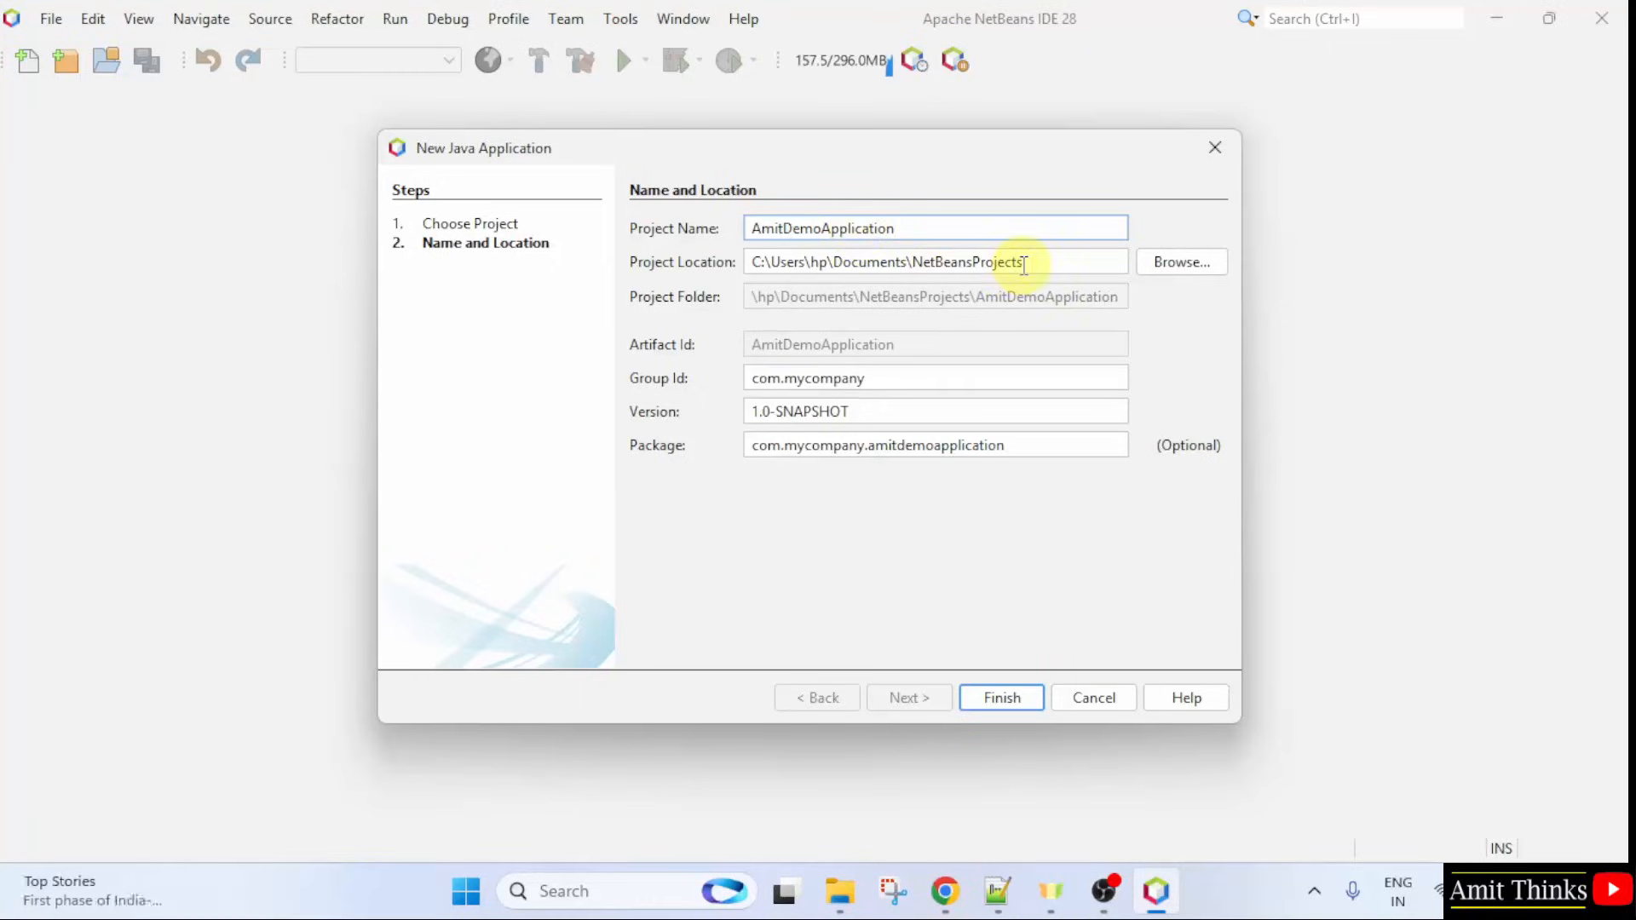
left_click_drag(1022, 261, 765, 263)
left_click(908, 262)
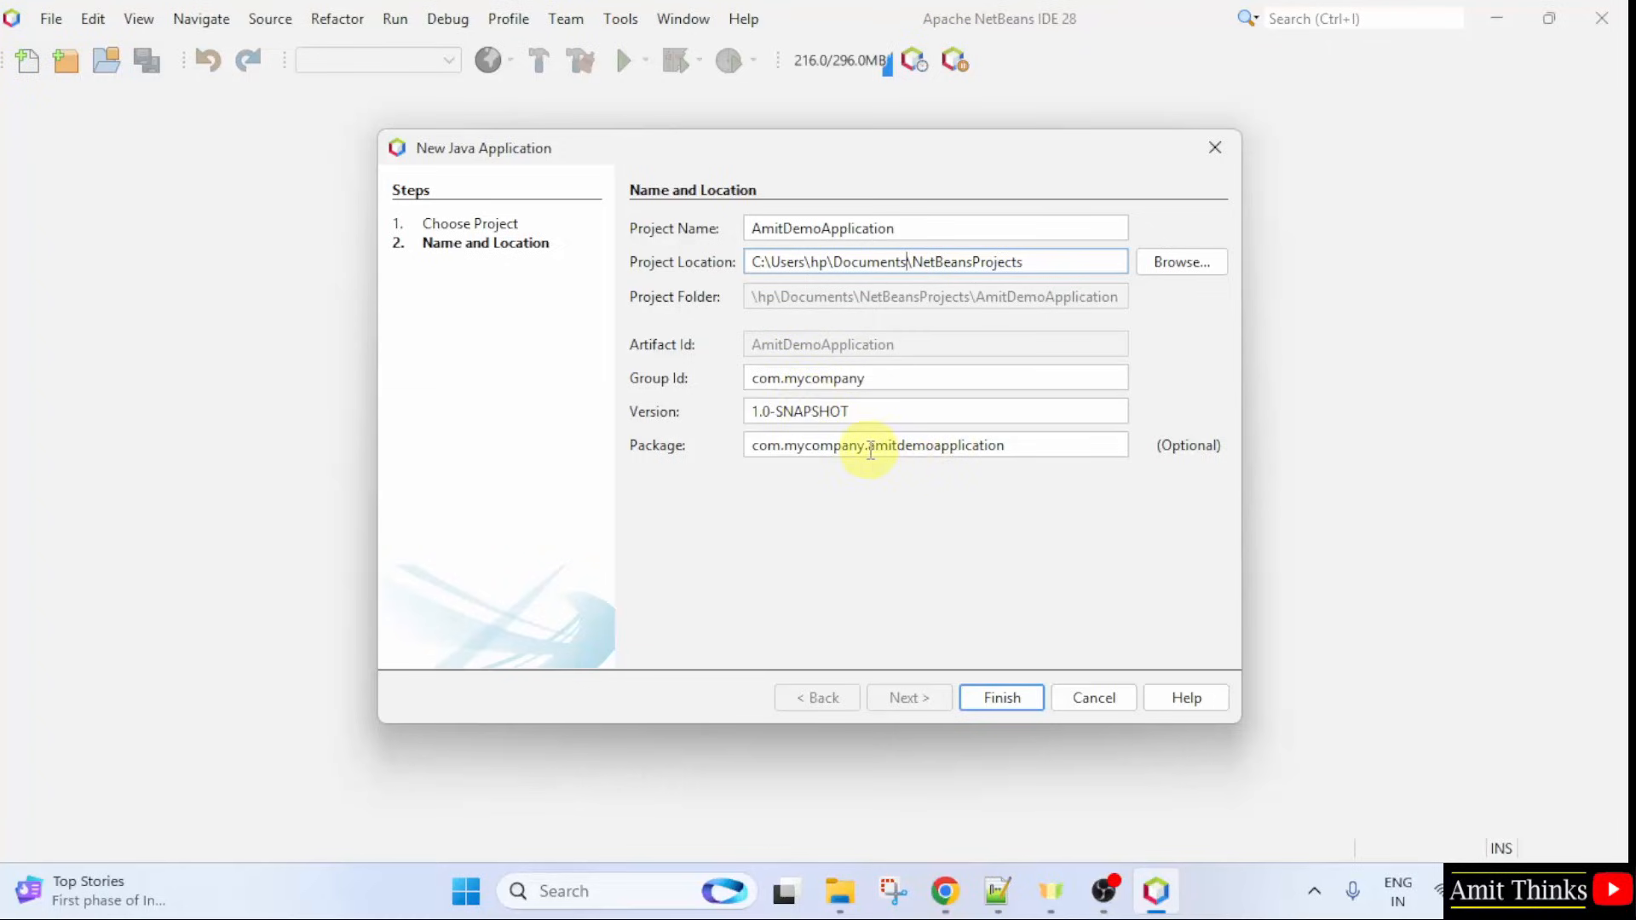
Step: Set the project's package to com.studyopedia and finish creating the Java application
left_click_drag(868, 445, 1084, 449)
key("BackSpace")
key("BackSpace")
key("BackSpace")
key("BackSpace")
key("BackSpace")
key("BackSpace")
key("BackSpace")
key("BackSpace")
key("BackSpace")
key("BackSpace")
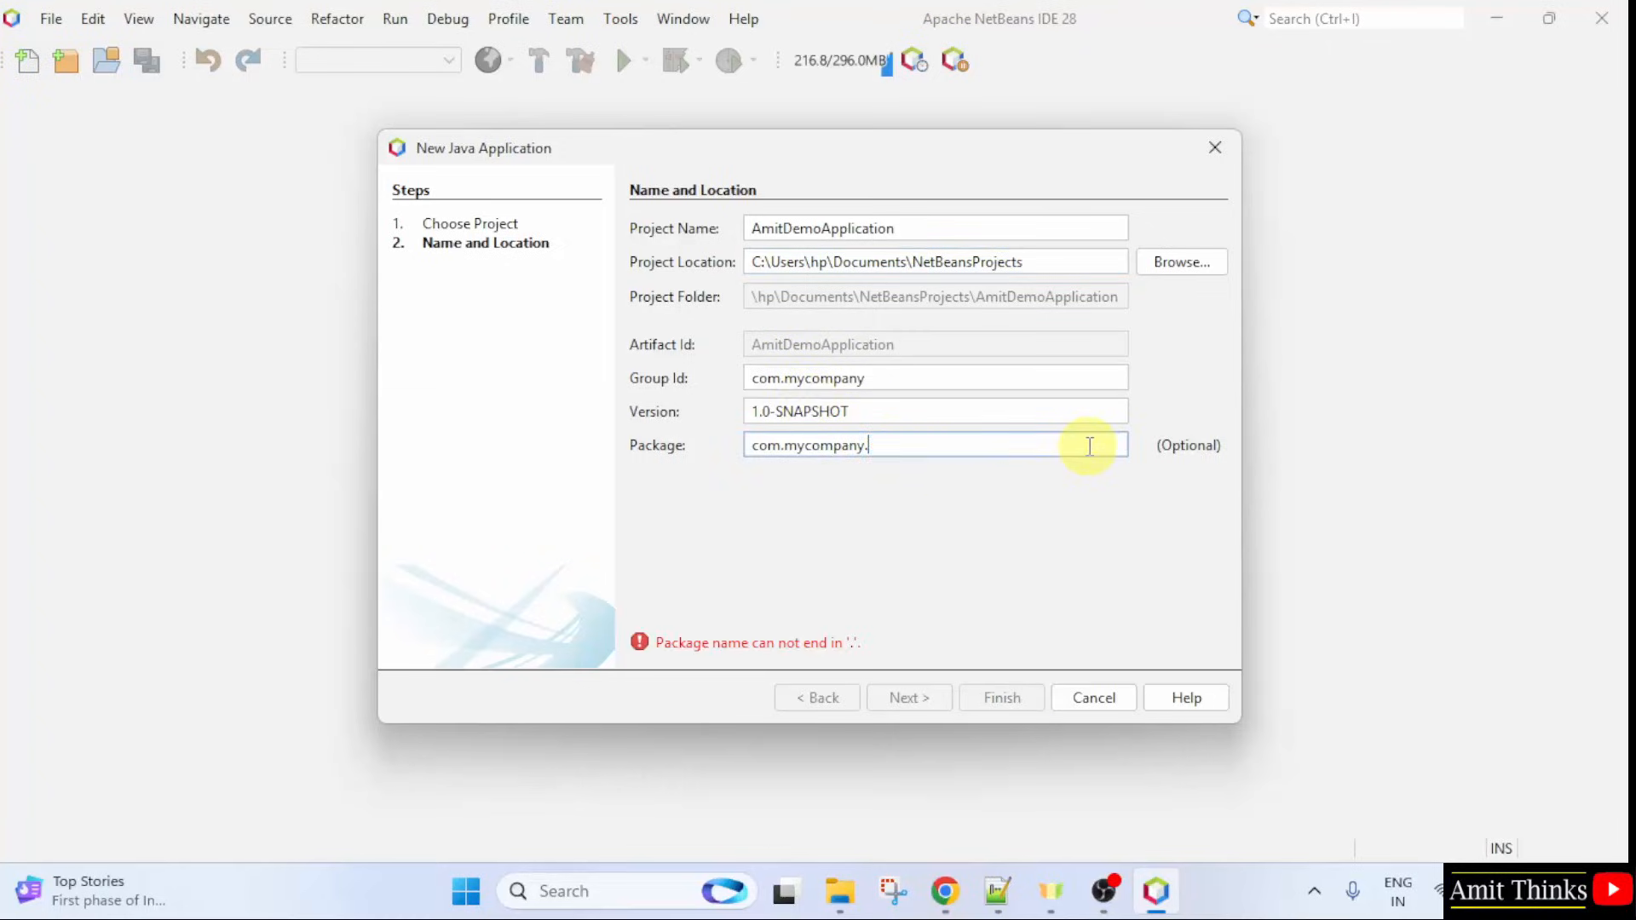
type("study")
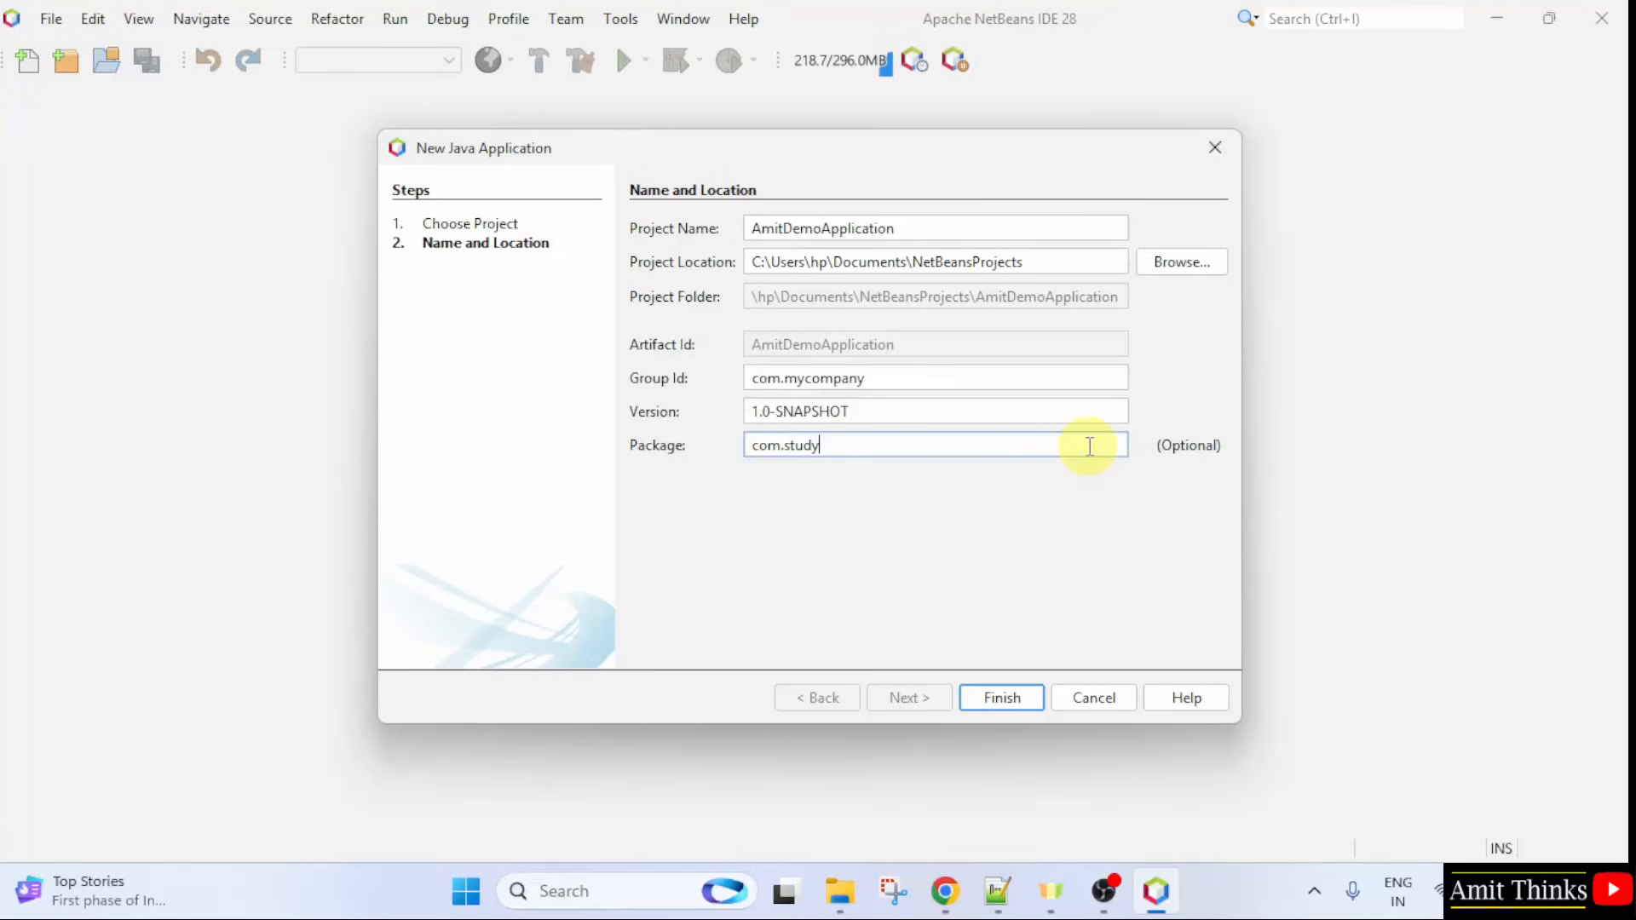
type("opedia")
left_click(1022, 700)
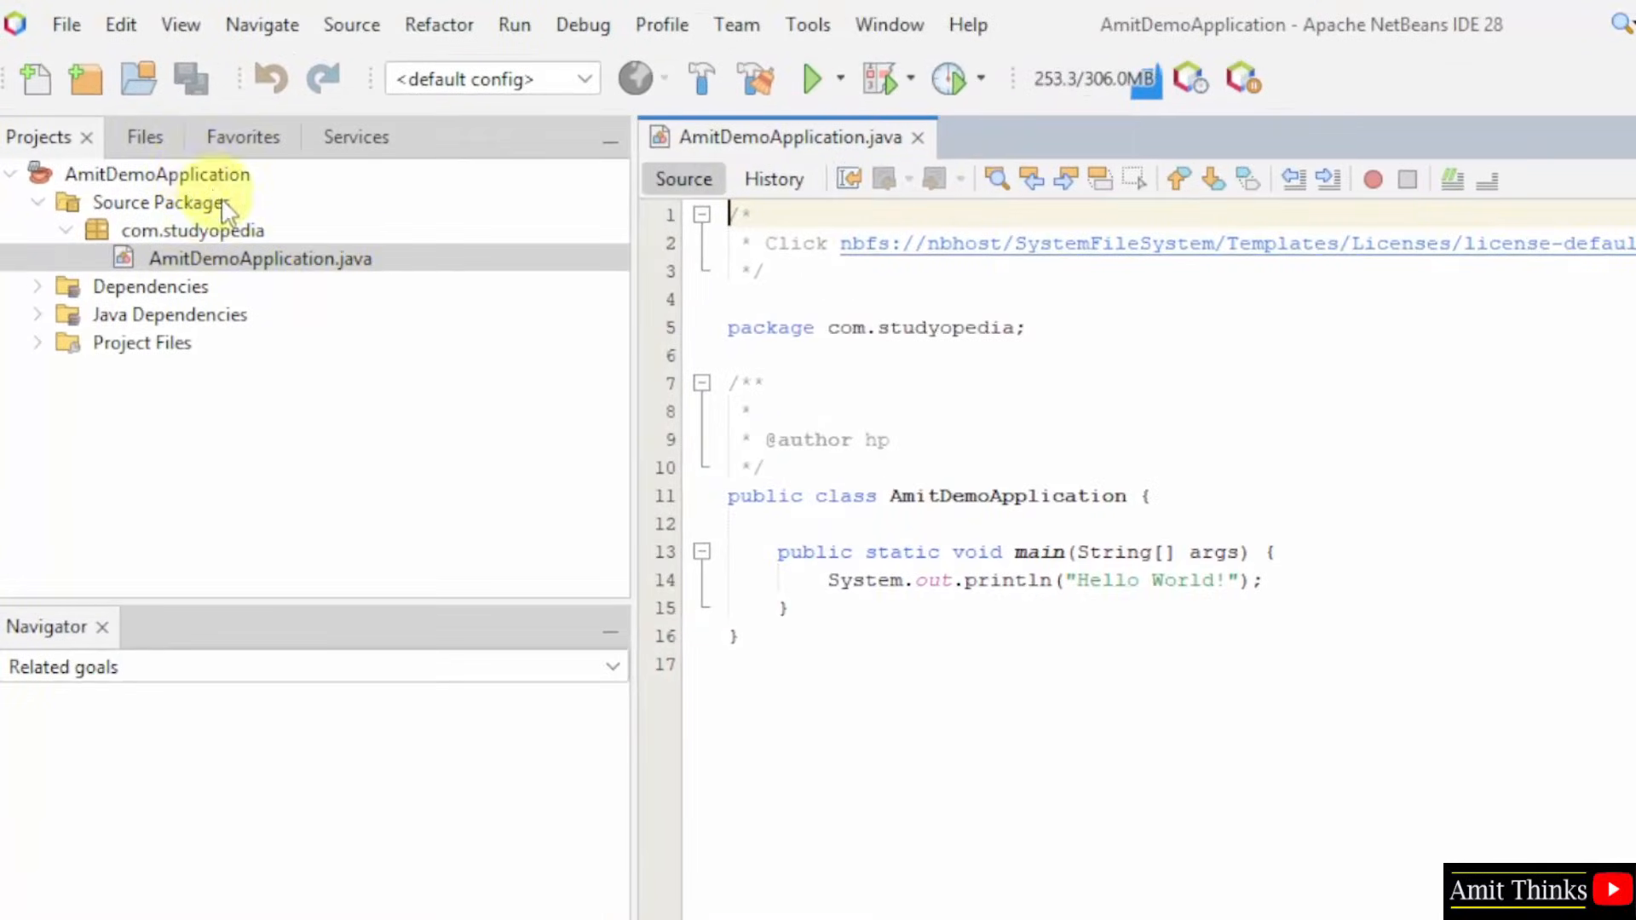
Step: Replace the Hello World! text in the println statement of the main method with the author's full name
left_click(920, 419)
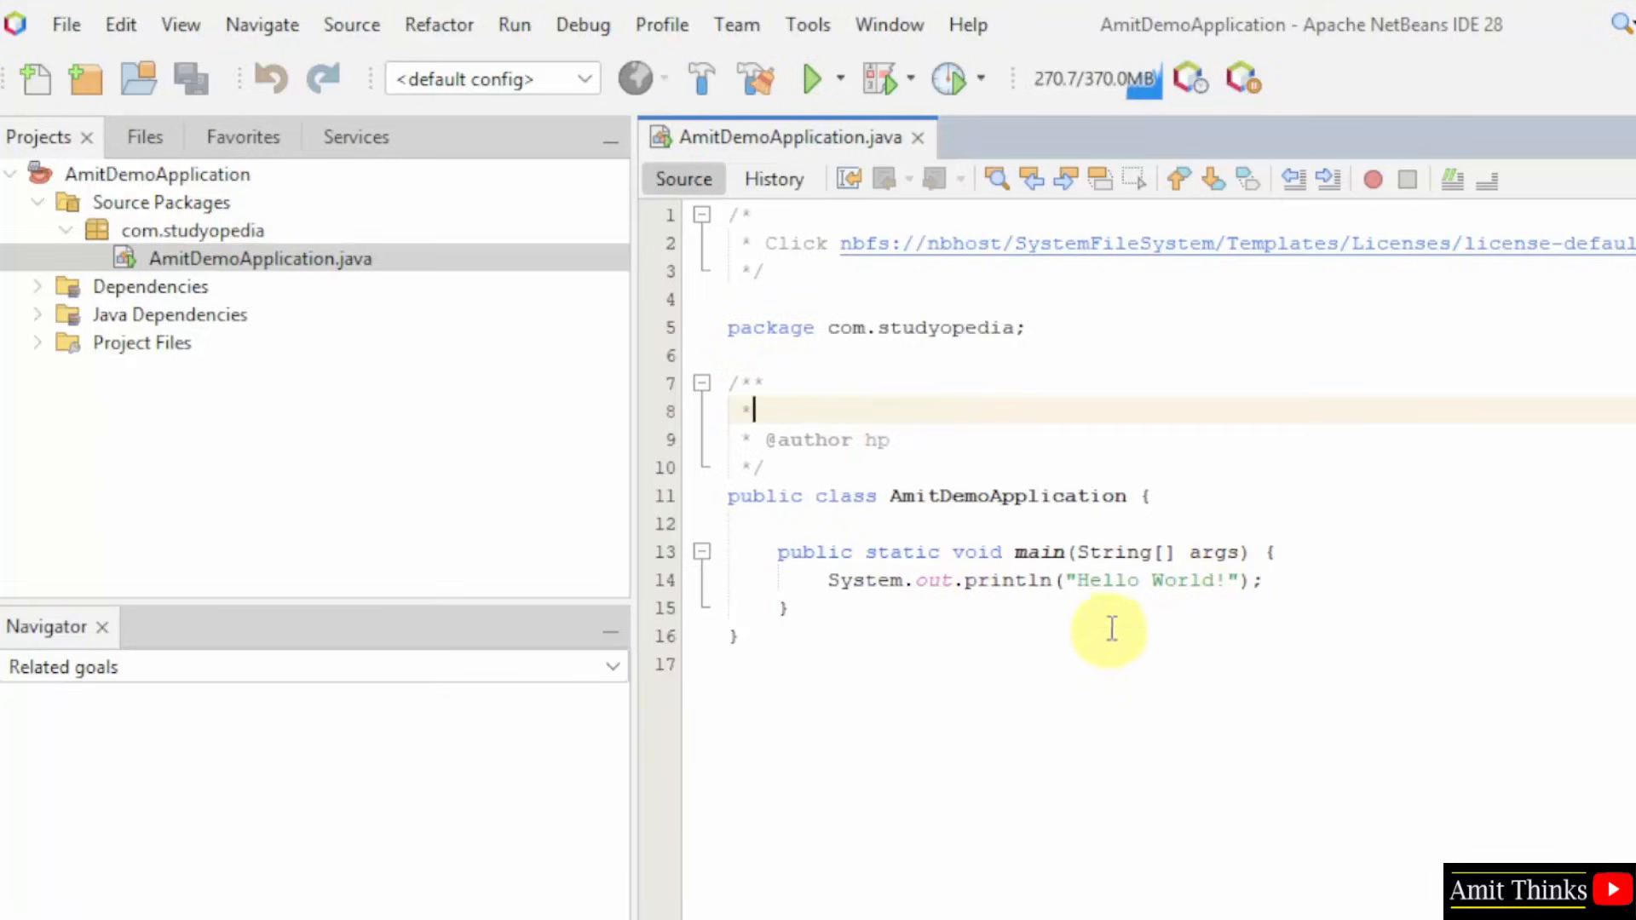
left_click_drag(1077, 580, 1231, 583)
key("BackSpace")
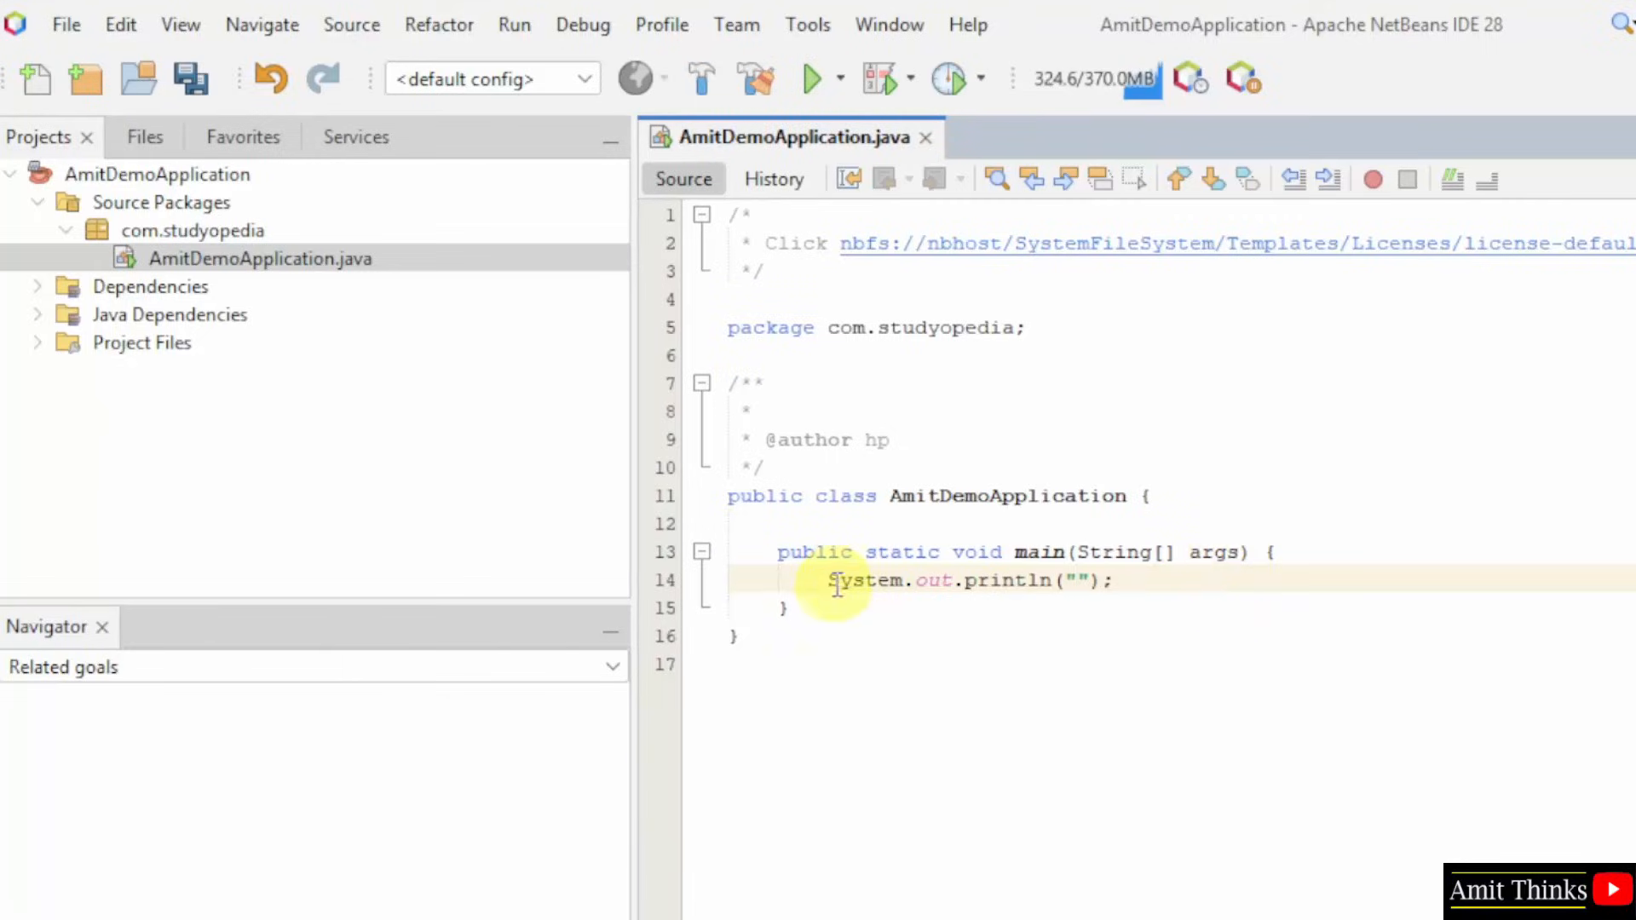
left_click_drag(828, 581, 1067, 580)
left_click(1078, 580)
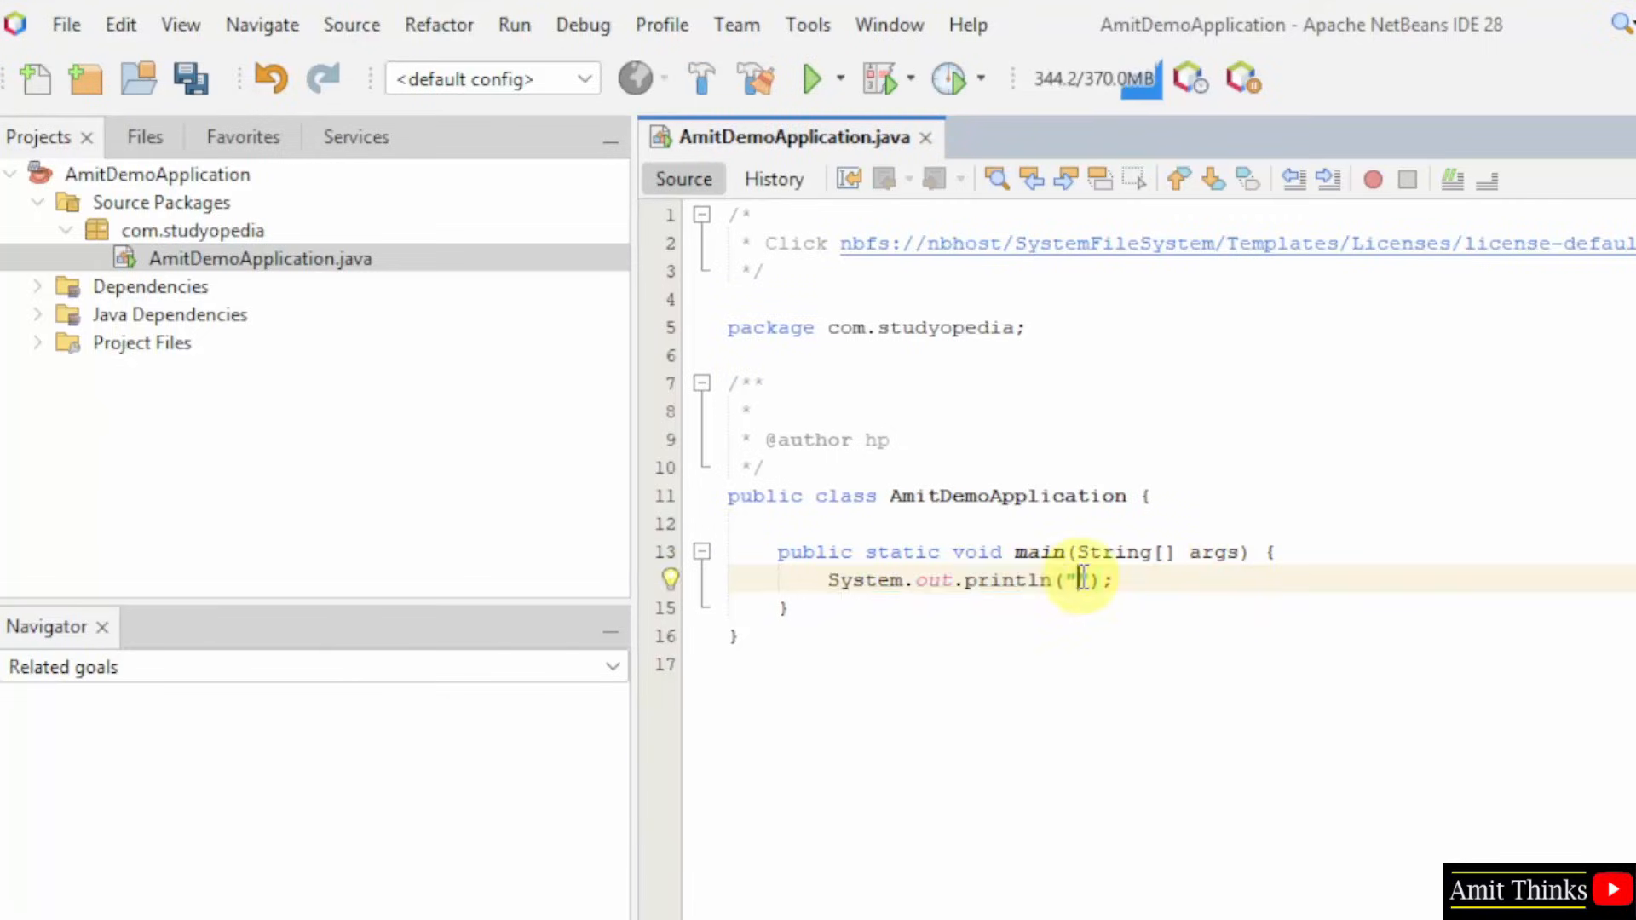
type("Amit Diwan")
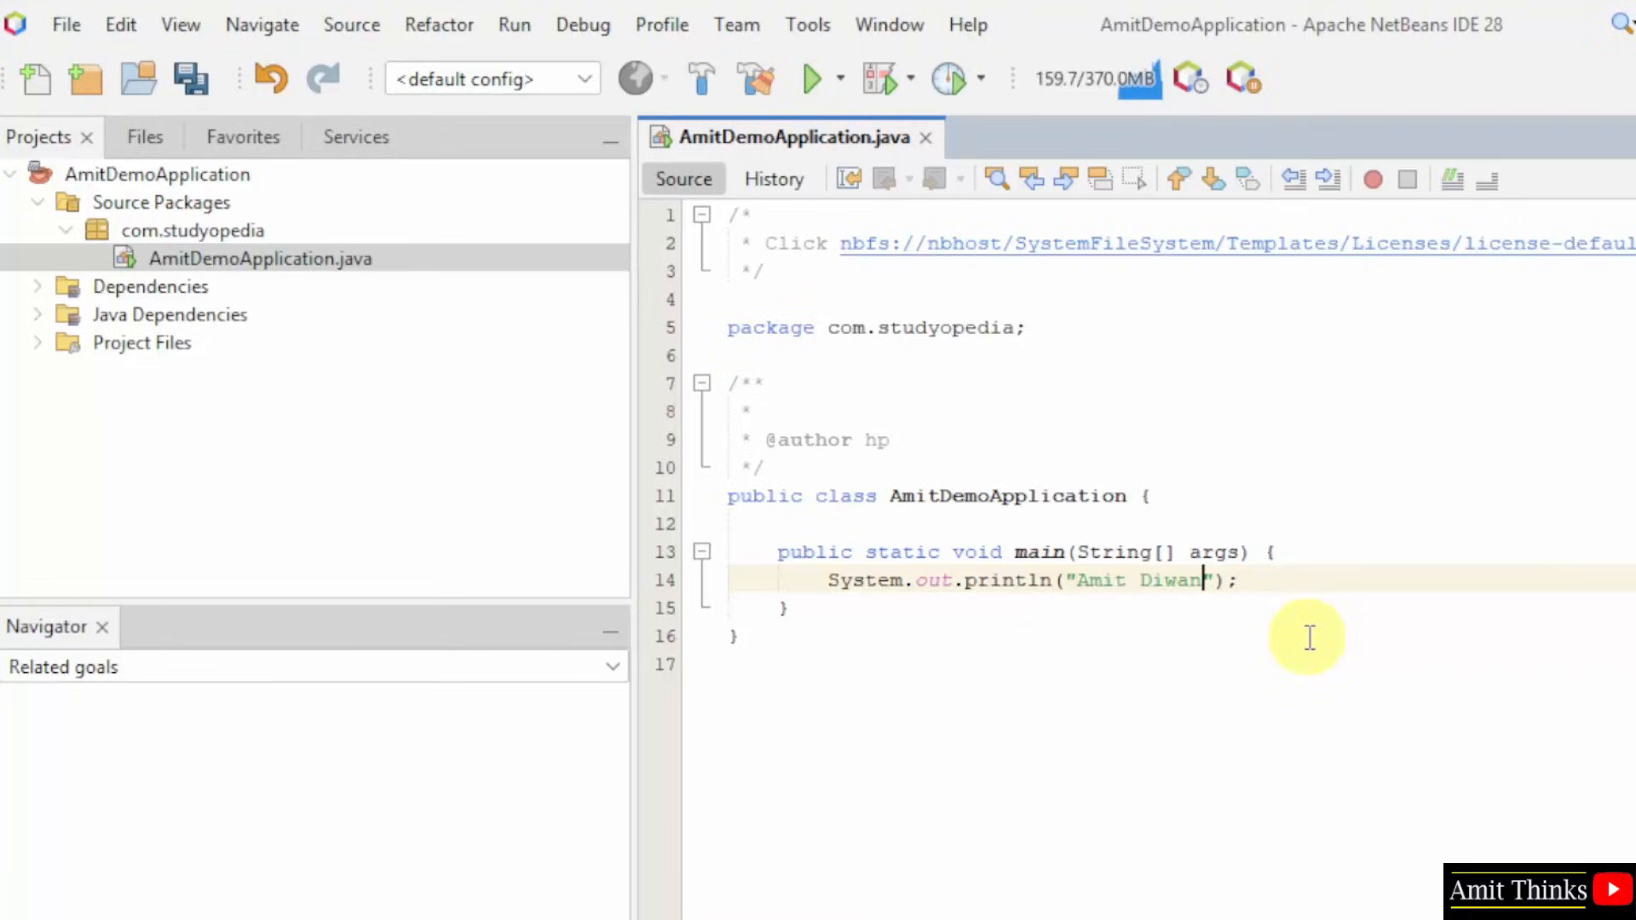
left_click(1311, 638)
Step: Save all files and run AmitDemoApplication.java
left_click(53, 31)
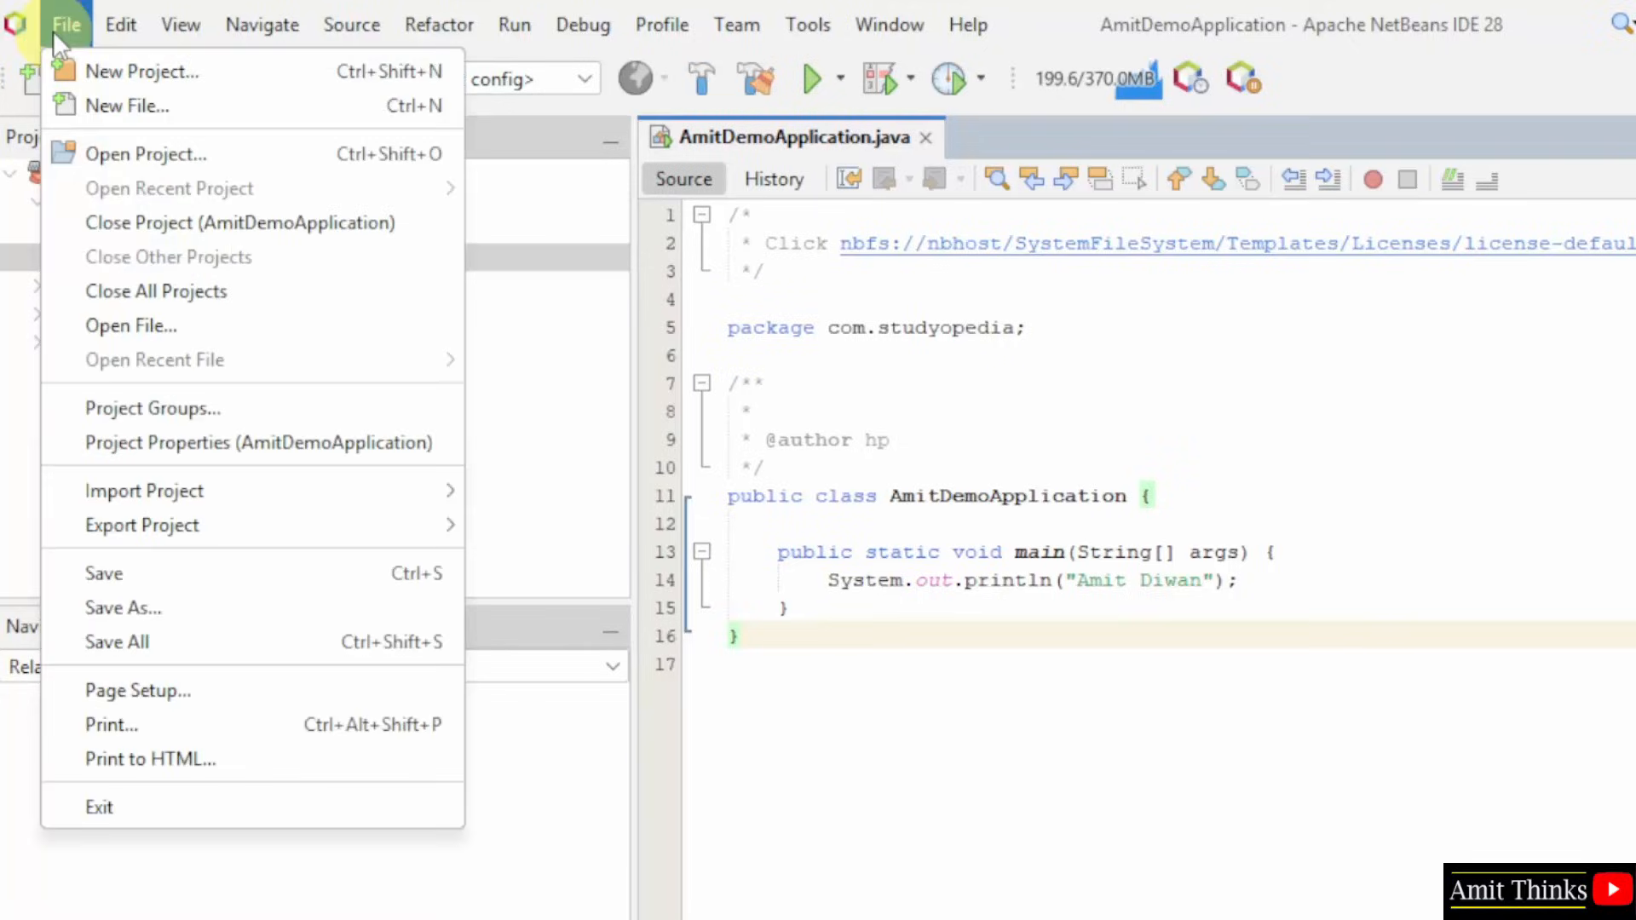
left_click(274, 645)
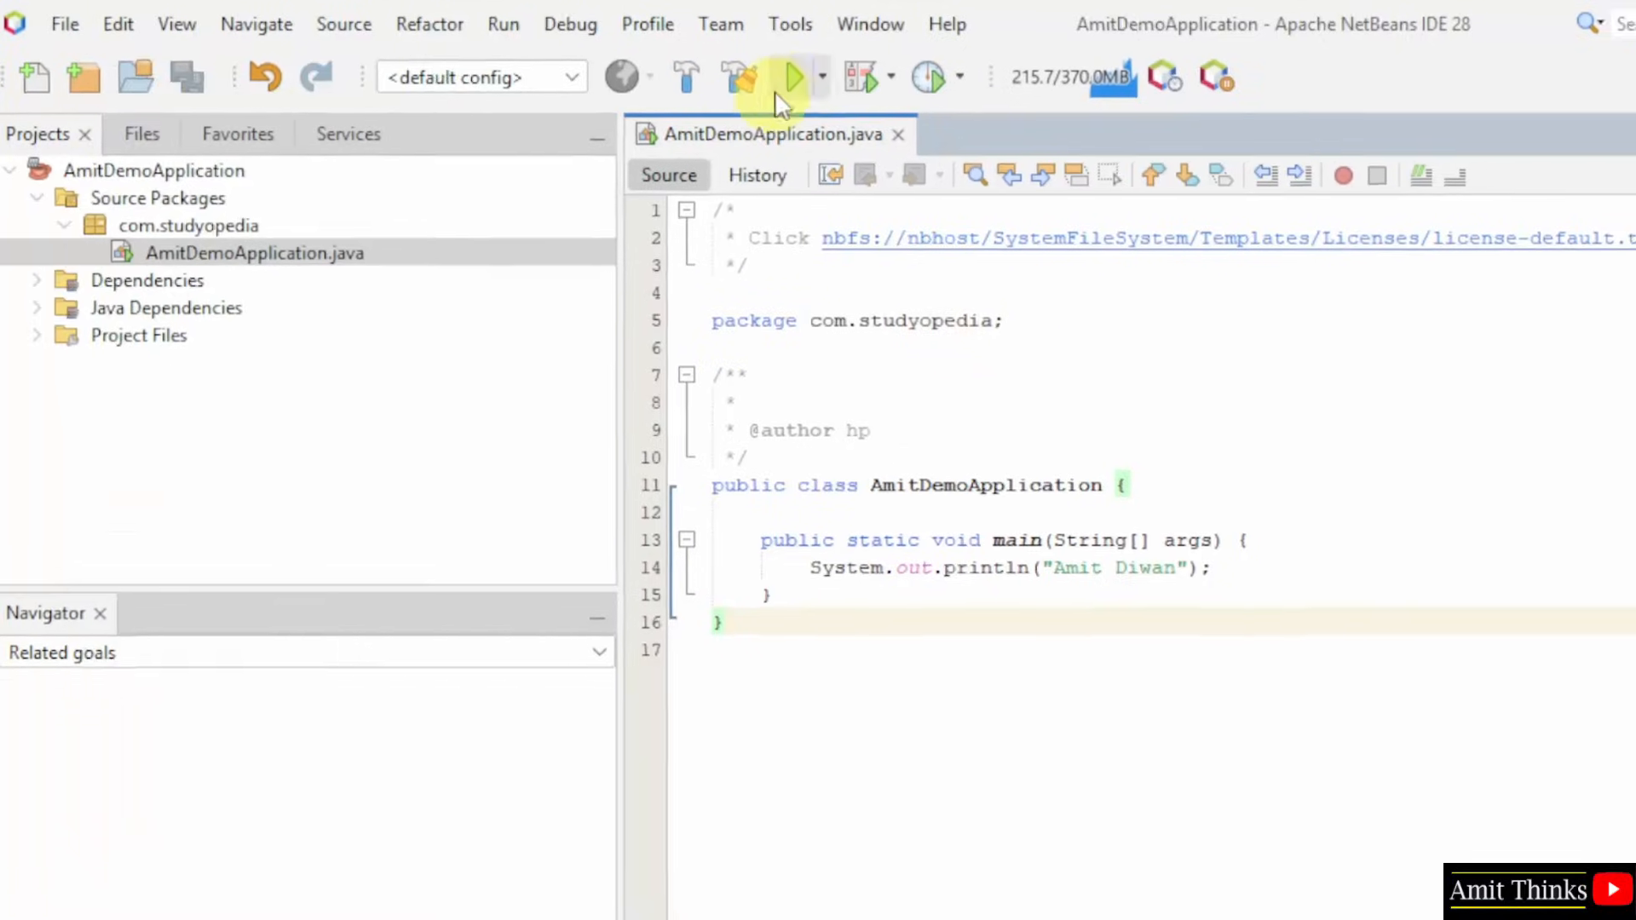
right_click(789, 232)
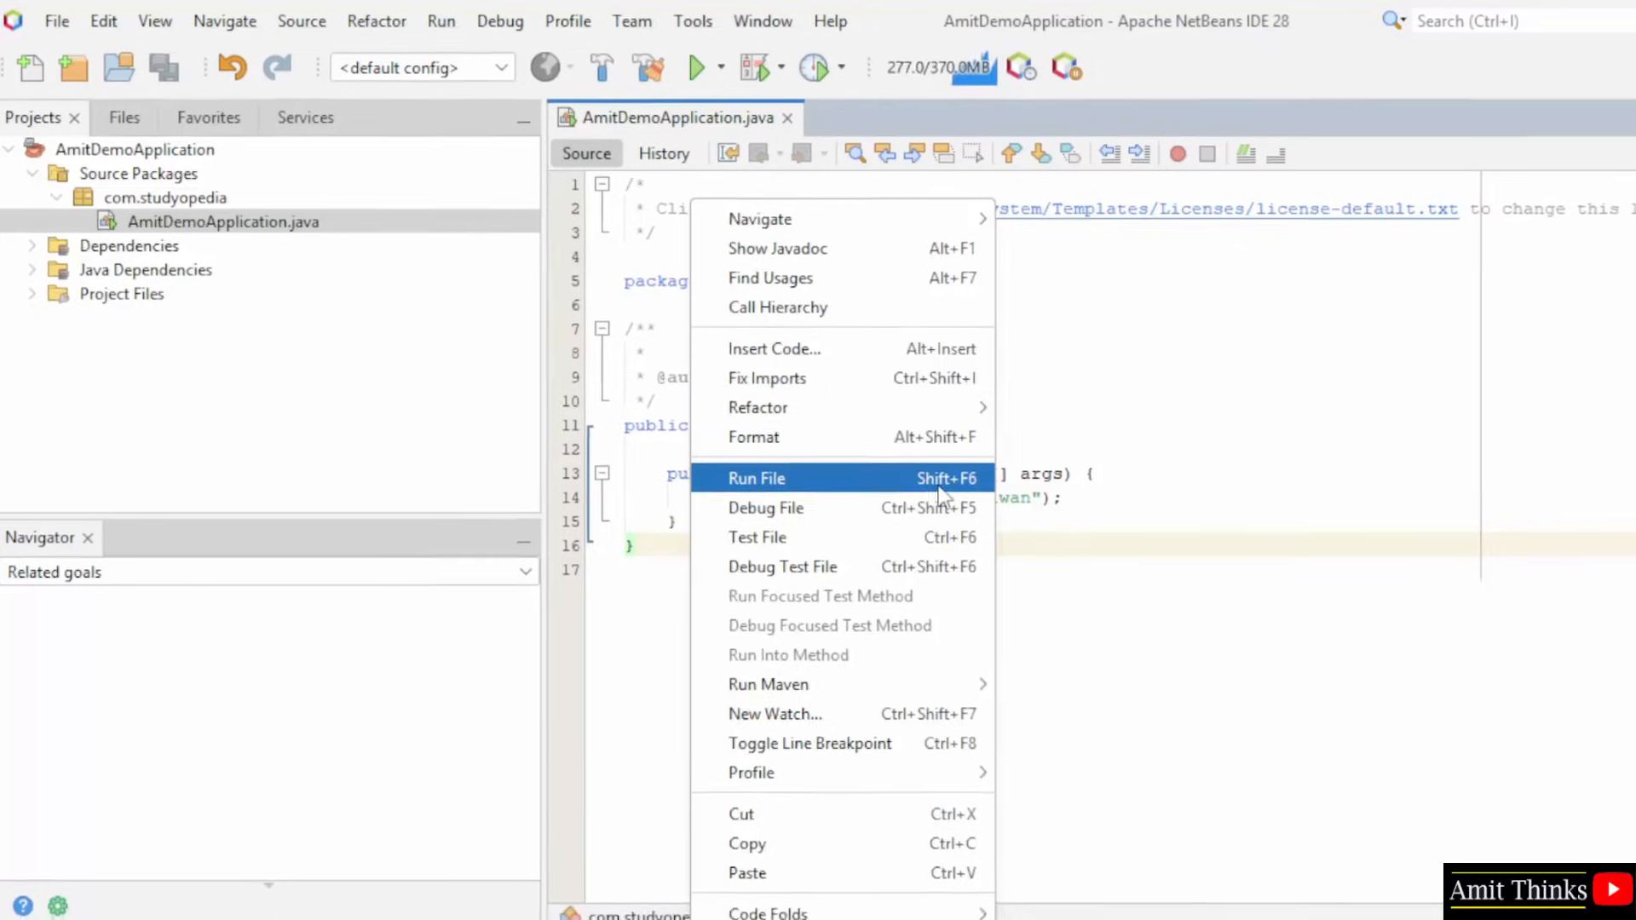
left_click(955, 490)
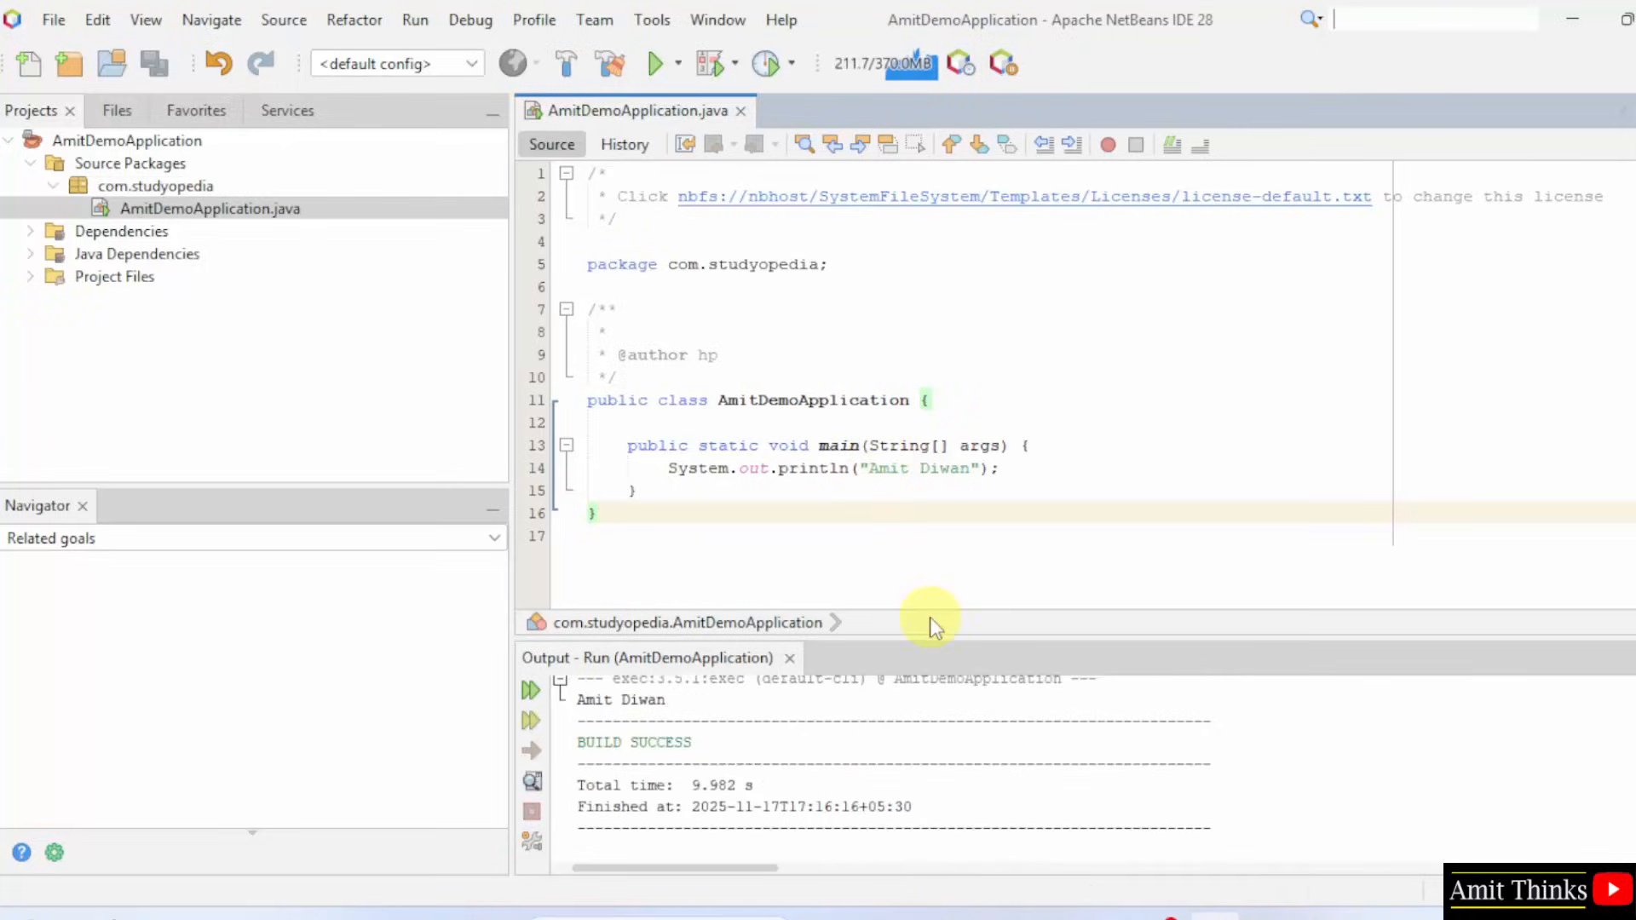
Step: Compare the text in the println statement with the line printed in the run output
key("Down")
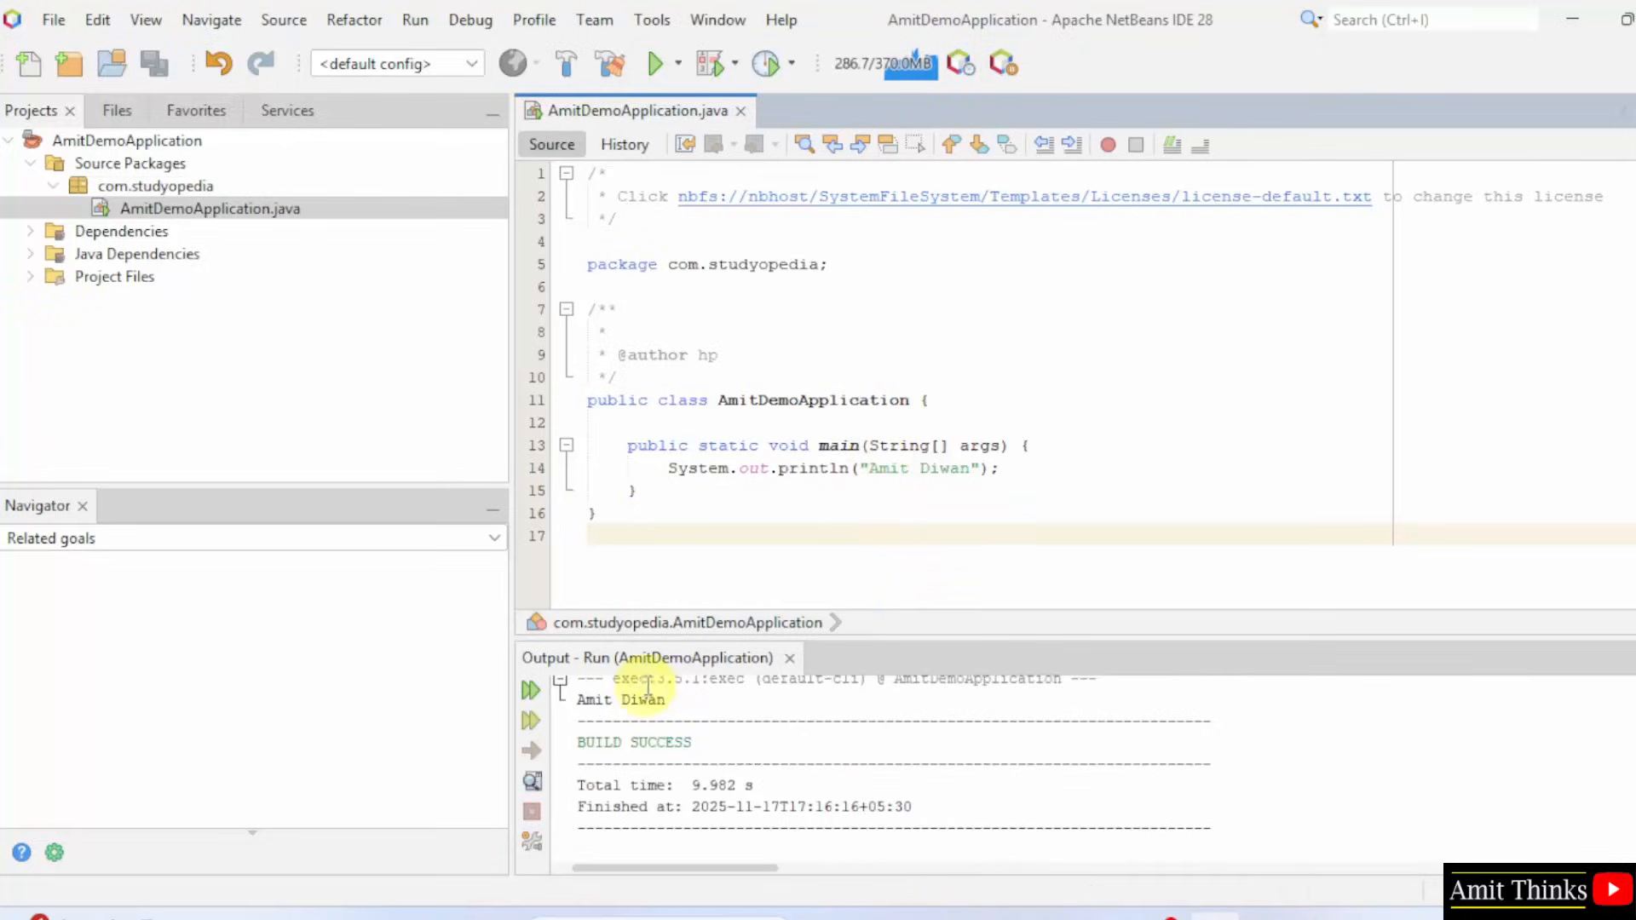
left_click(633, 697)
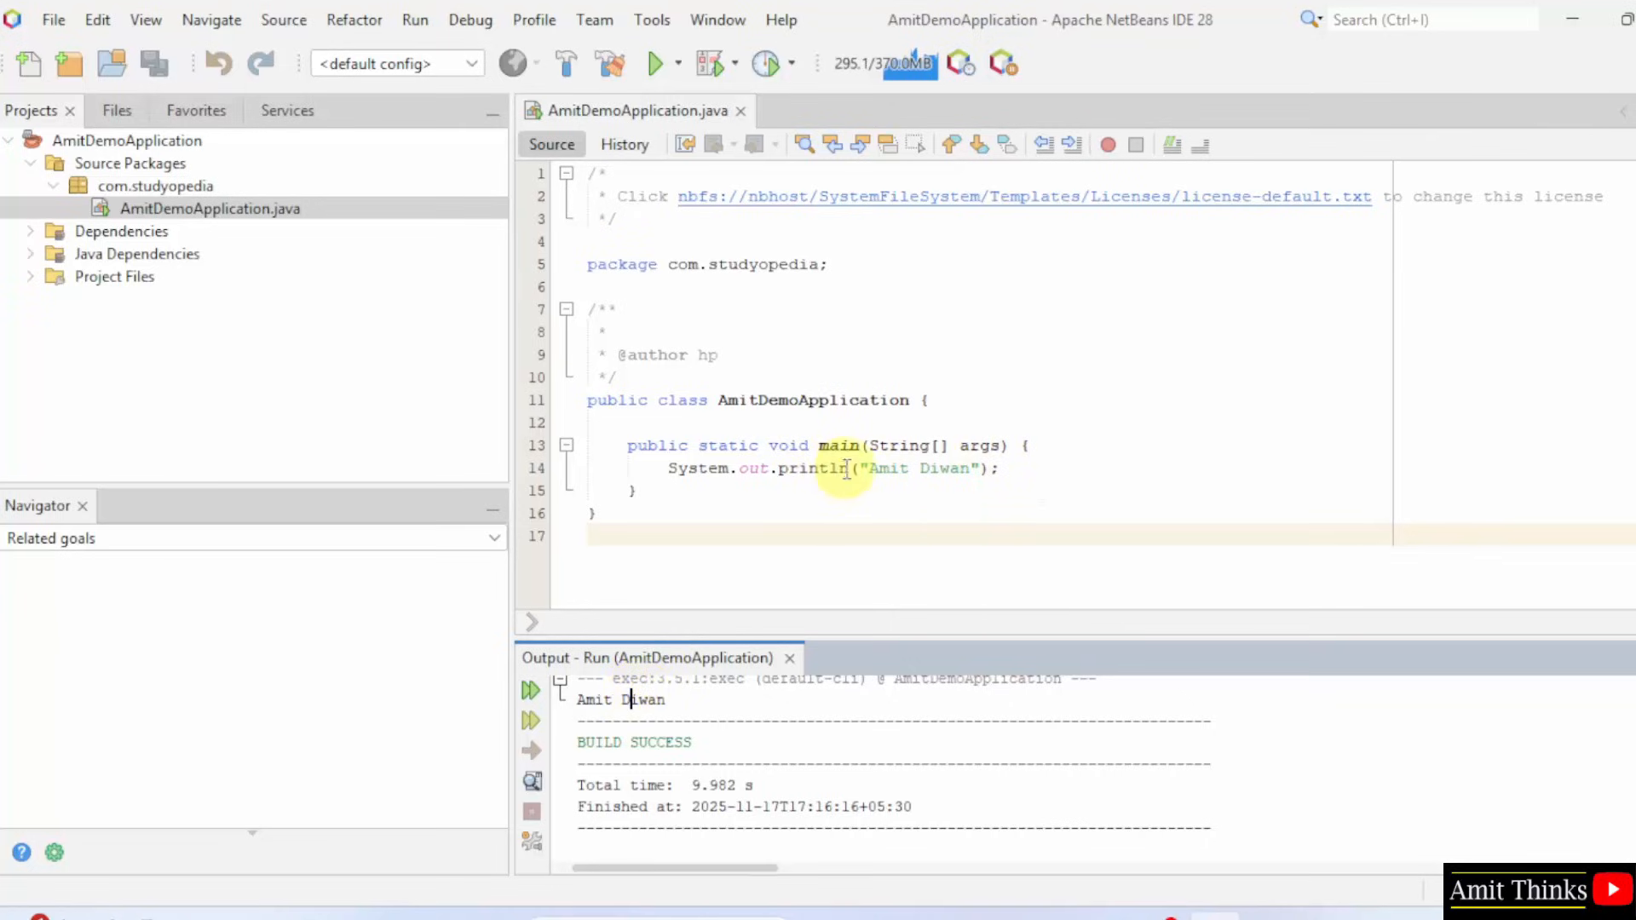
left_click_drag(846, 469, 699, 471)
left_click(878, 489)
left_click_drag(869, 469, 969, 469)
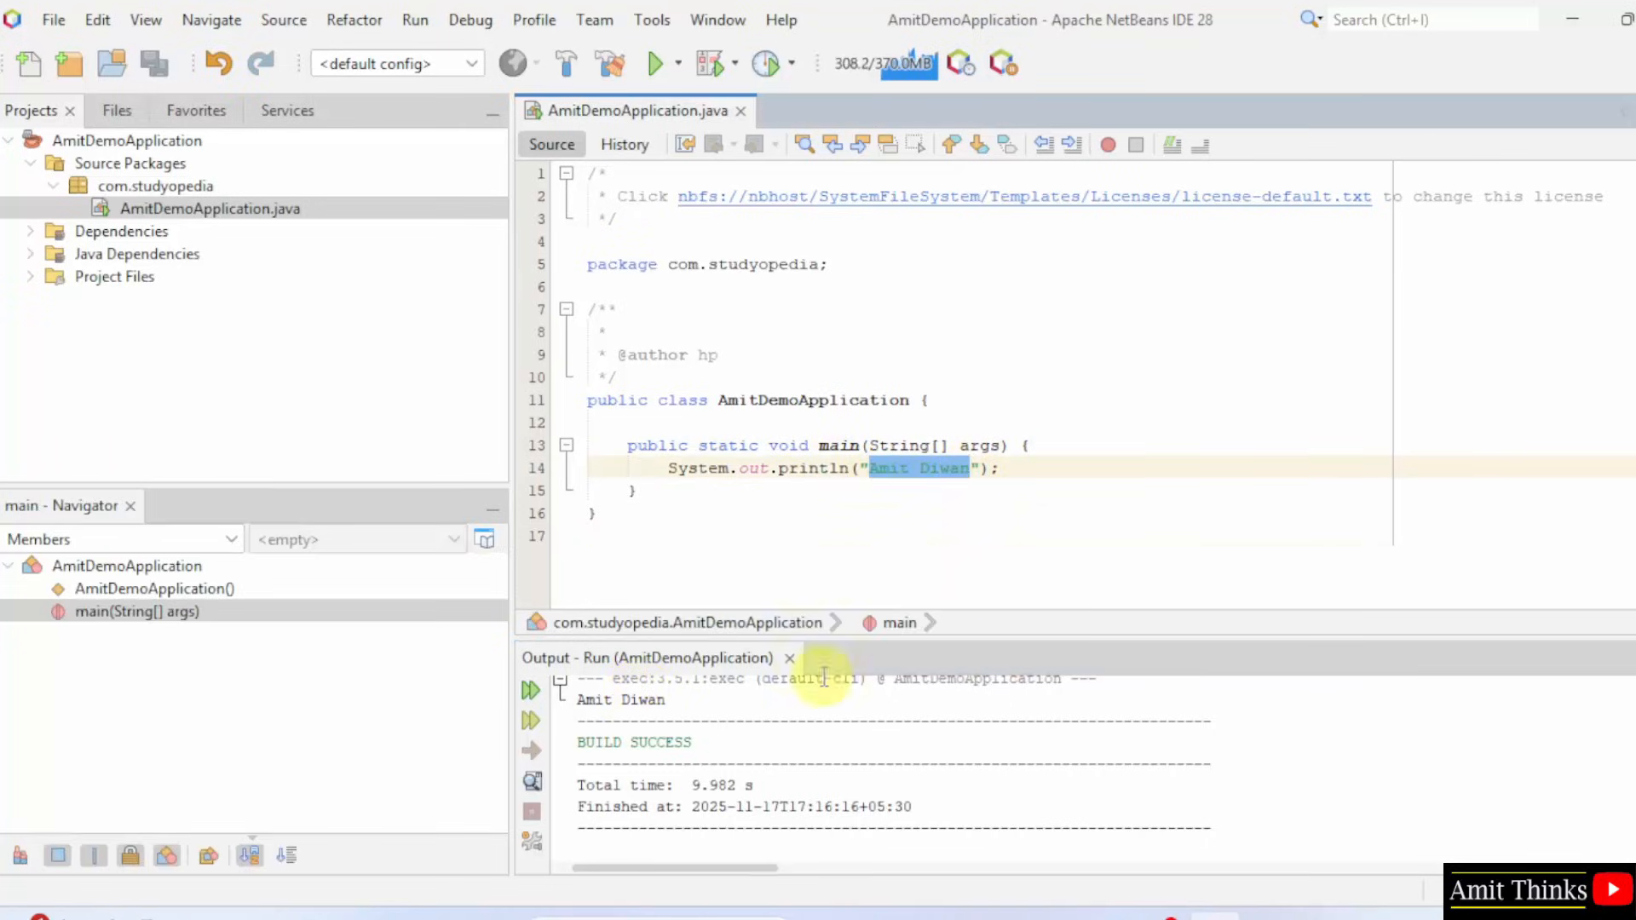
left_click_drag(666, 700, 565, 701)
left_click(730, 421)
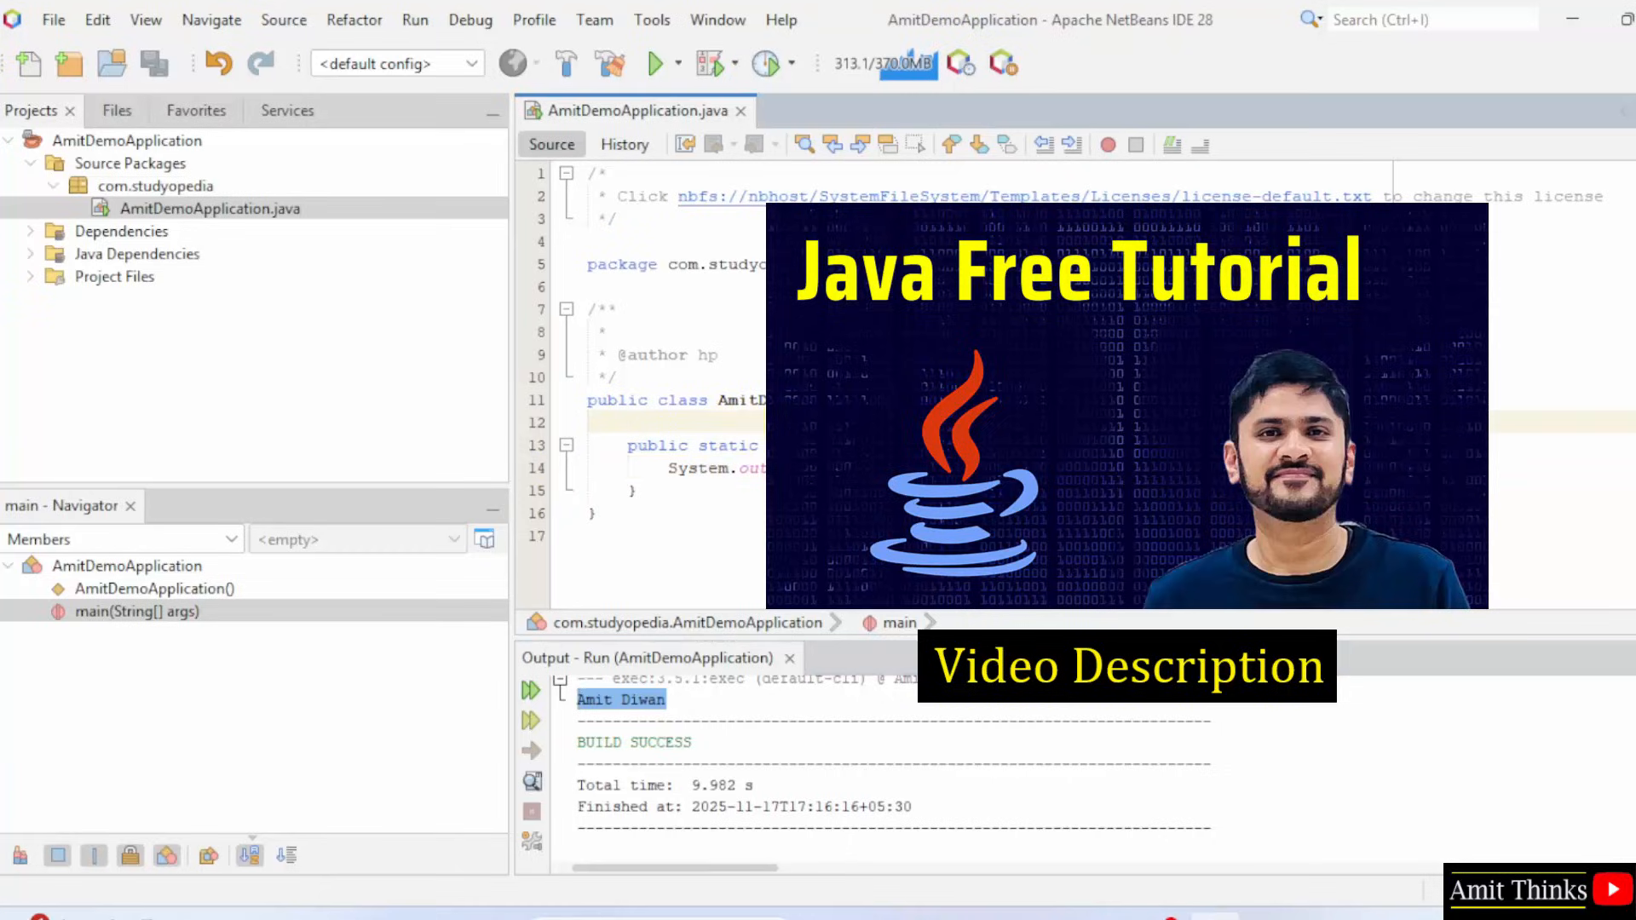